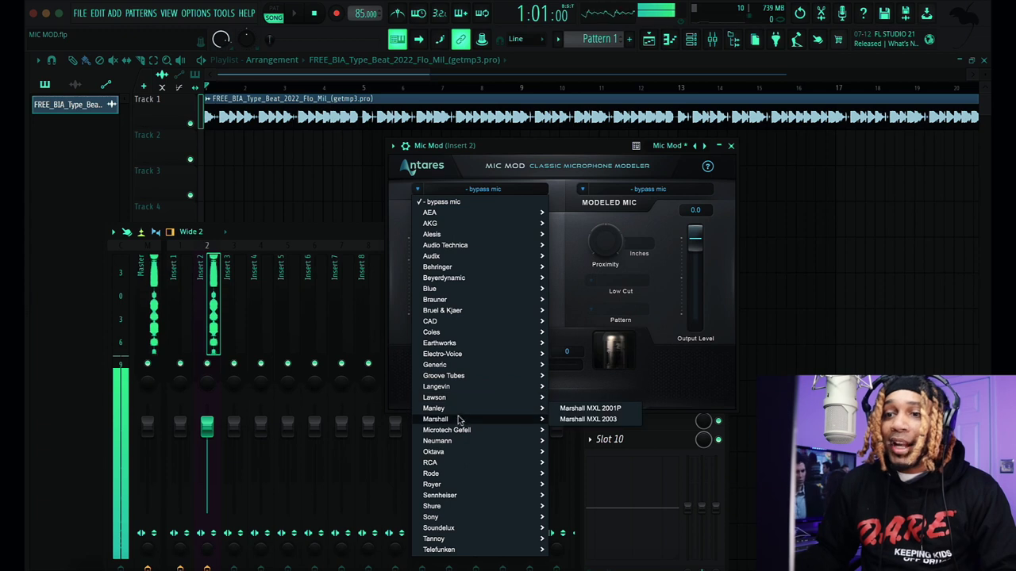
Set Mic Mod's source microphone to Generic Lg Diaphragm Cond
mouse_move(458, 445)
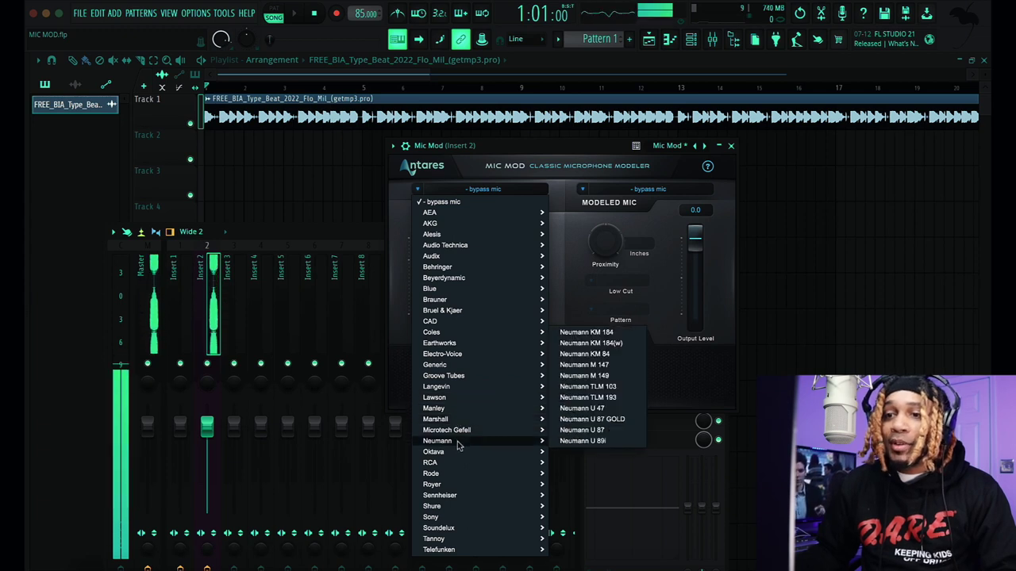
mouse_move(461, 478)
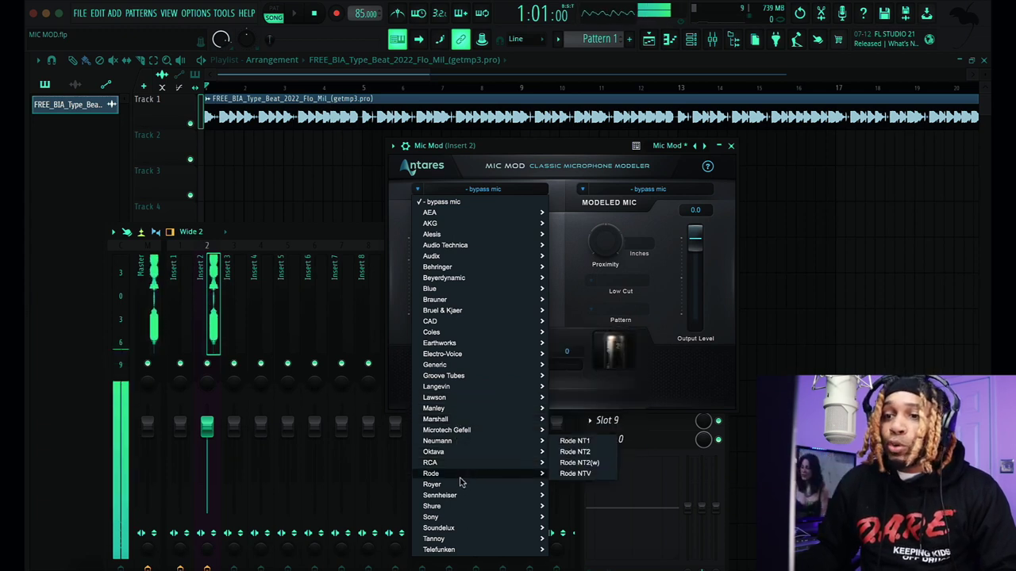
mouse_move(469, 508)
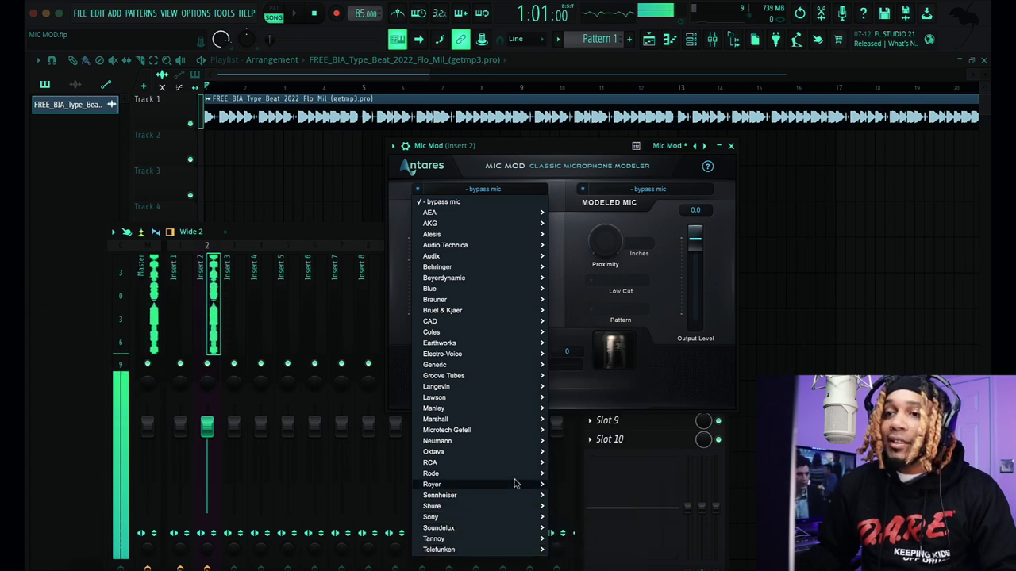
mouse_move(448, 238)
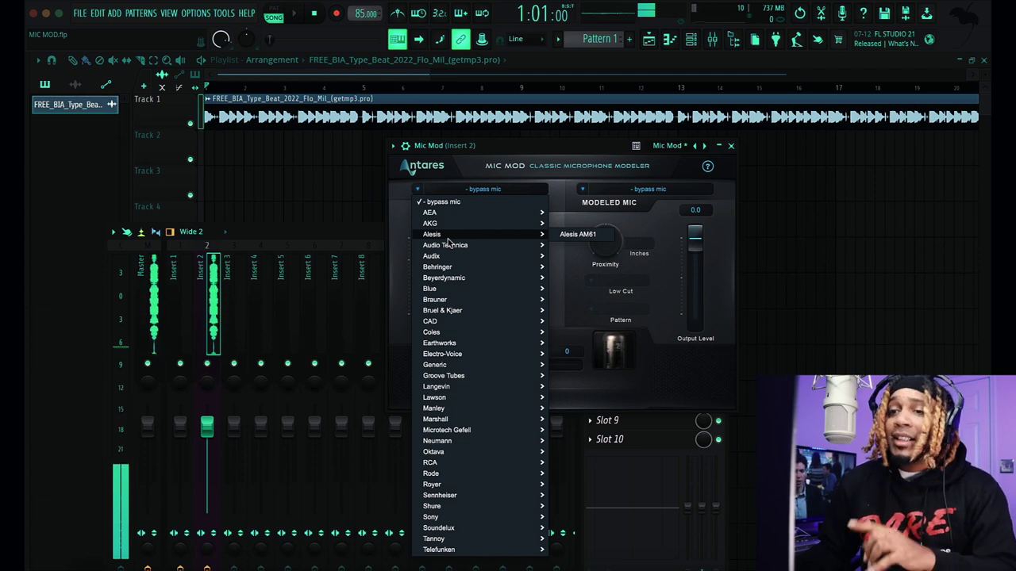
mouse_move(444, 364)
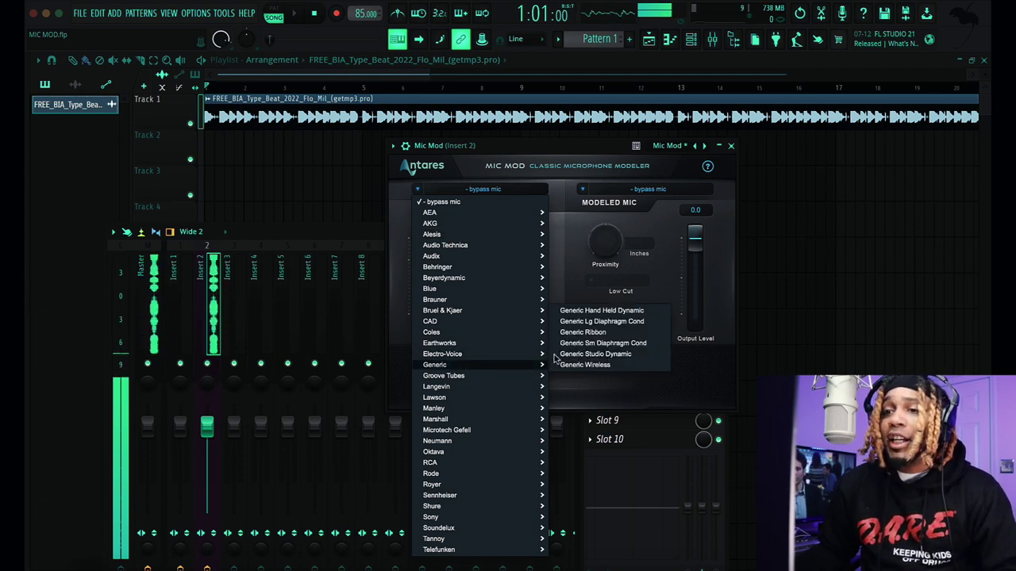
left_click(630, 323)
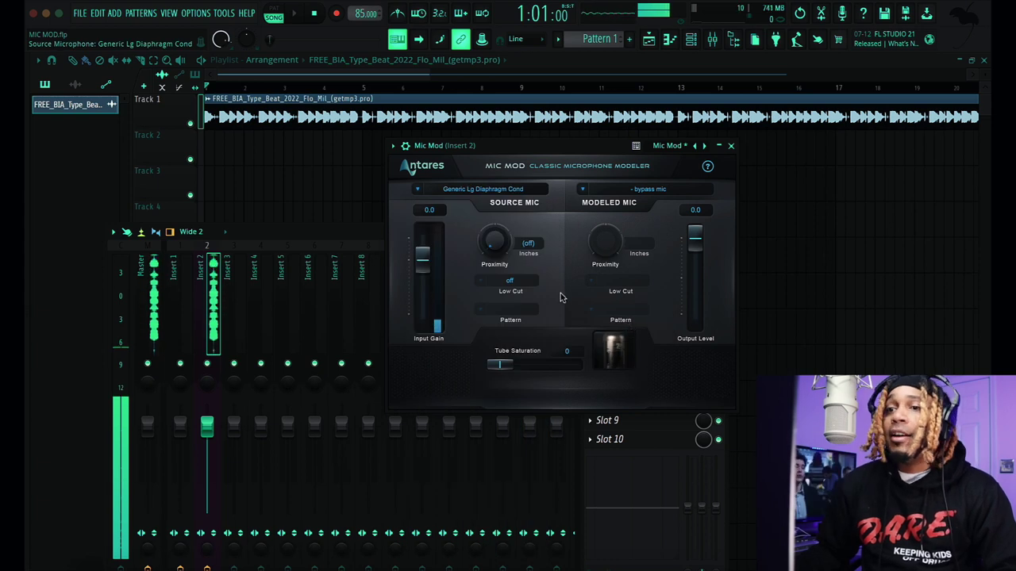
Try different proximity distances for the source mic, ending at 21.9 inches
left_click_drag(502, 171, 524, 117)
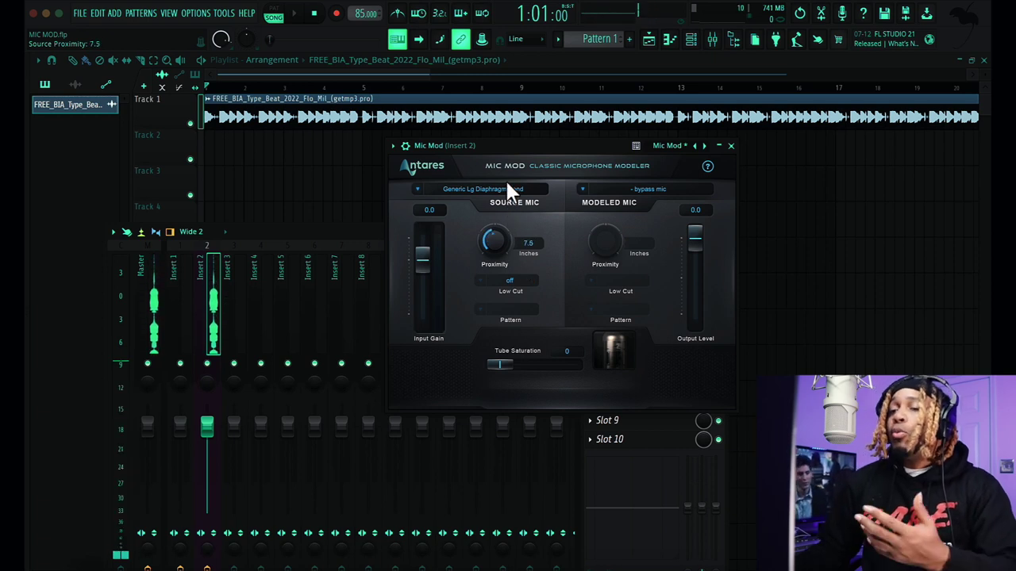
scroll(508, 242, "up", 5)
left_click_drag(506, 242, 523, 138)
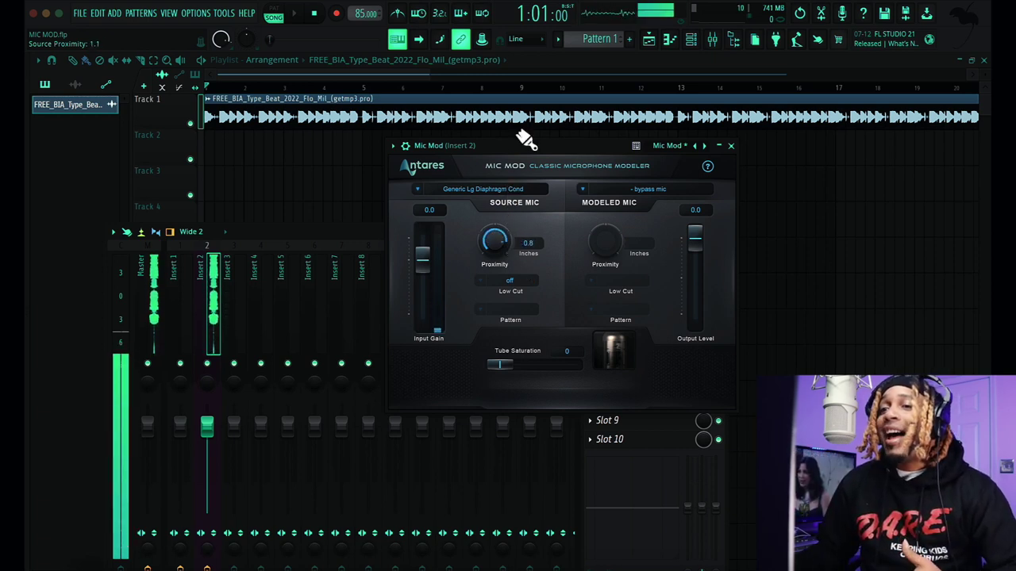
scroll(516, 244, "up", 5)
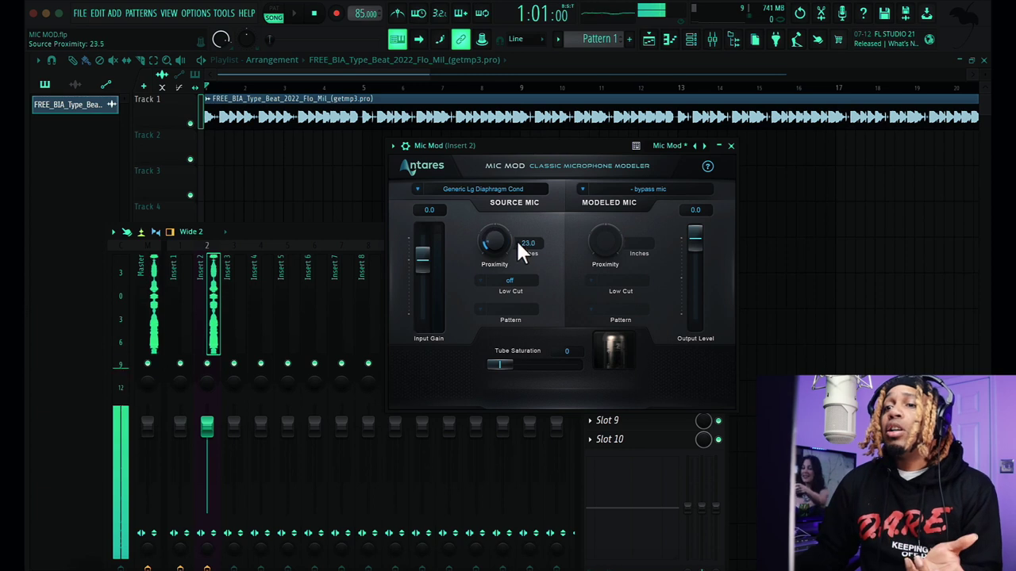
left_click_drag(508, 242, 500, 218)
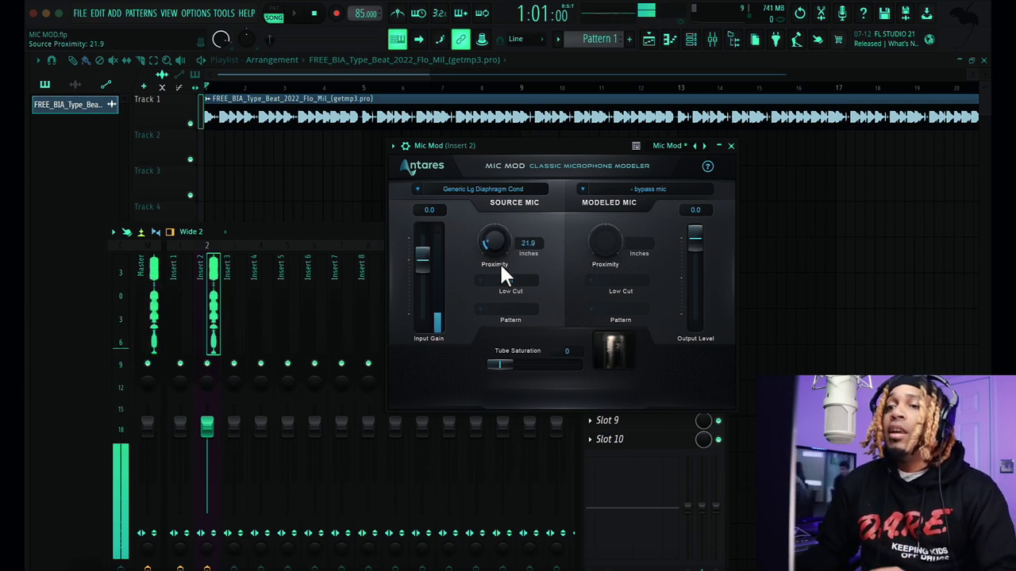
Try the source mic's low cut on and off while adjusting its proximity to 17.0 inches
left_click(480, 282)
left_click(488, 302)
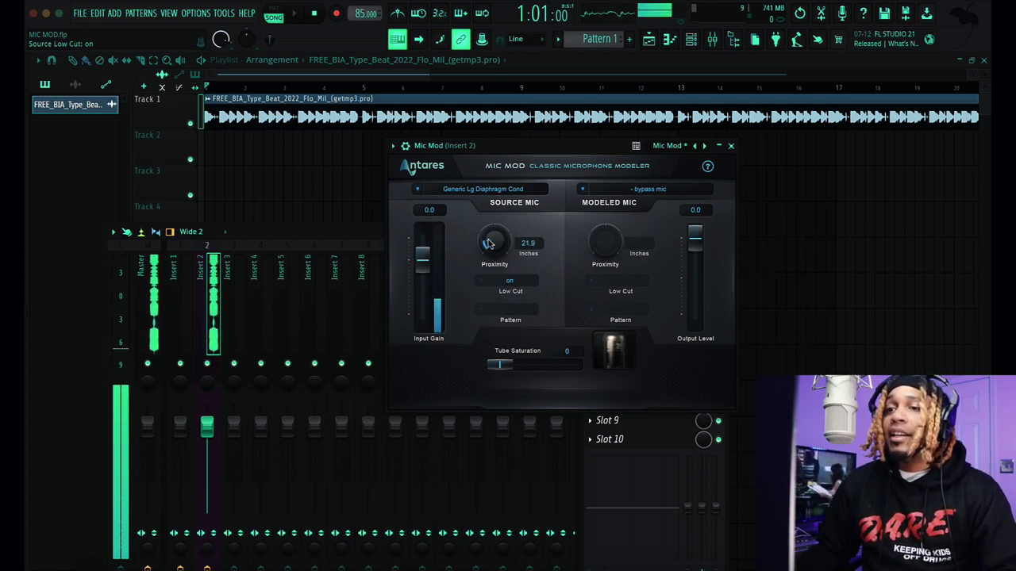
scroll(499, 234, "up", 2)
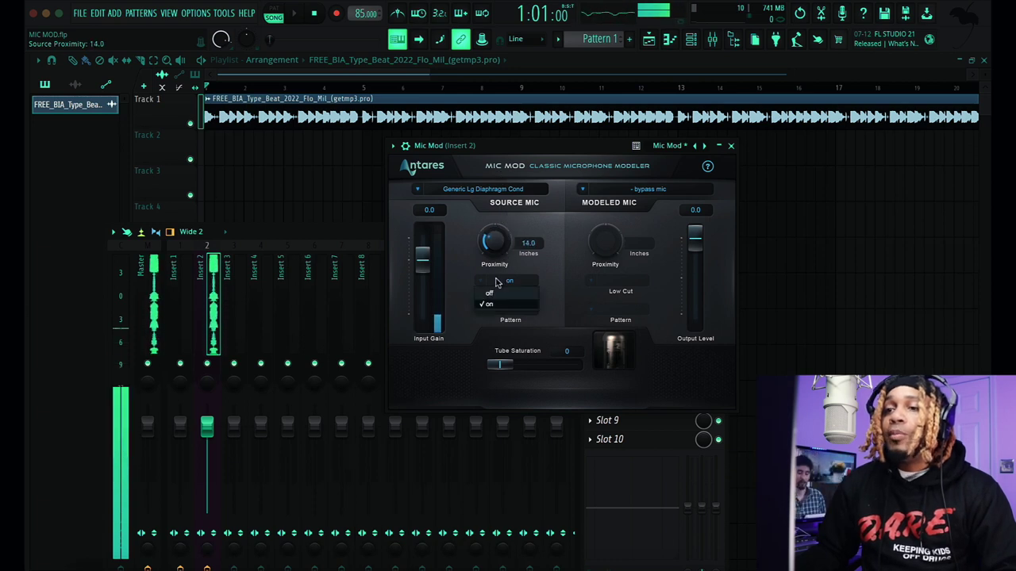
left_click(492, 293)
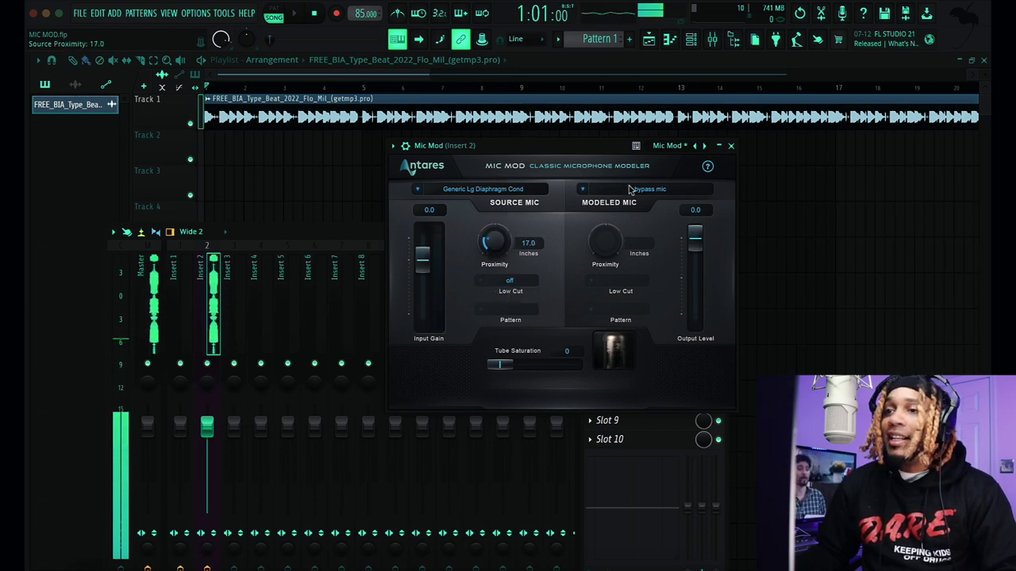
Set Mic Mod's modeled microphone to Sony C800G
left_click(585, 191)
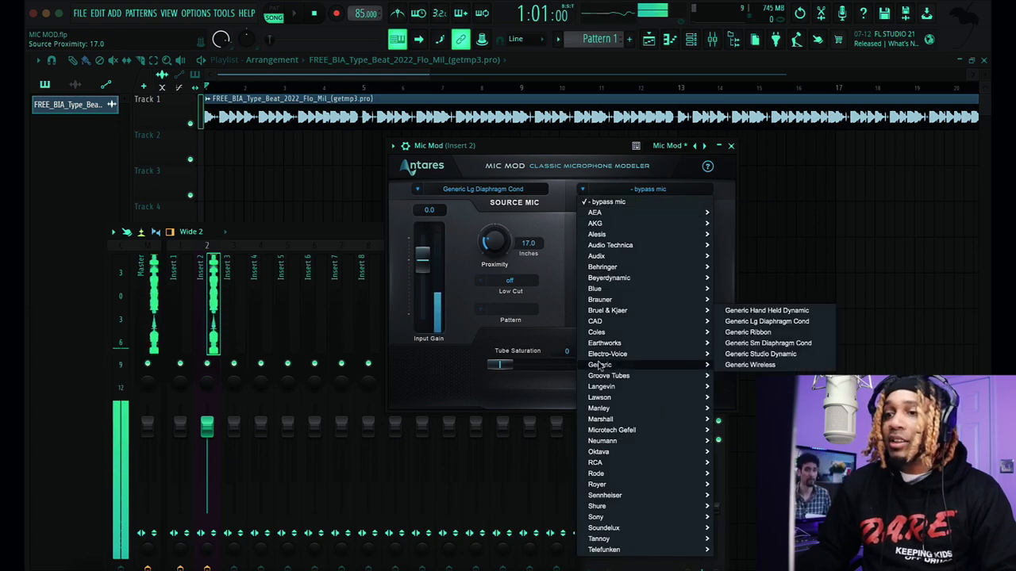
mouse_move(703, 515)
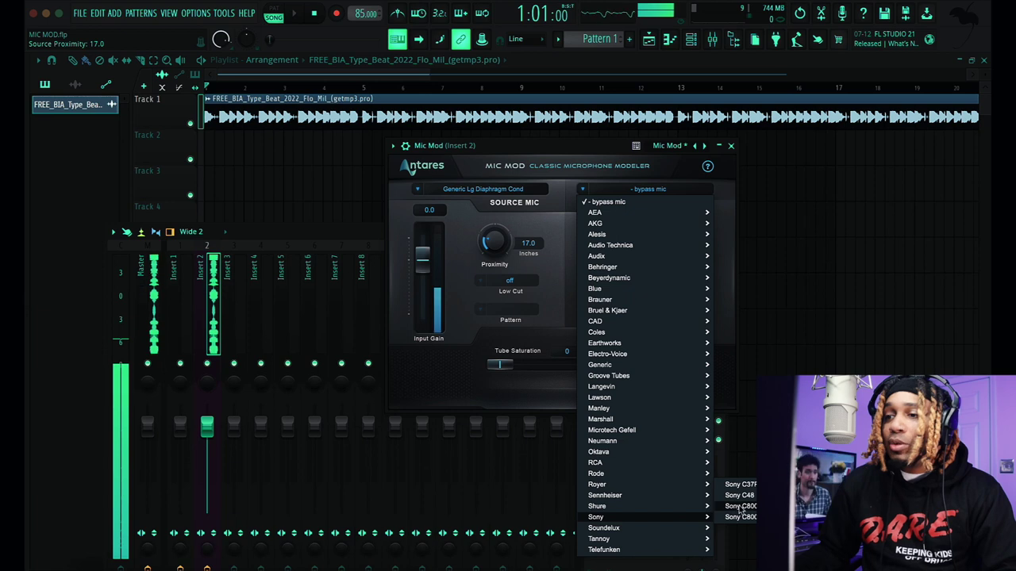
left_click(742, 517)
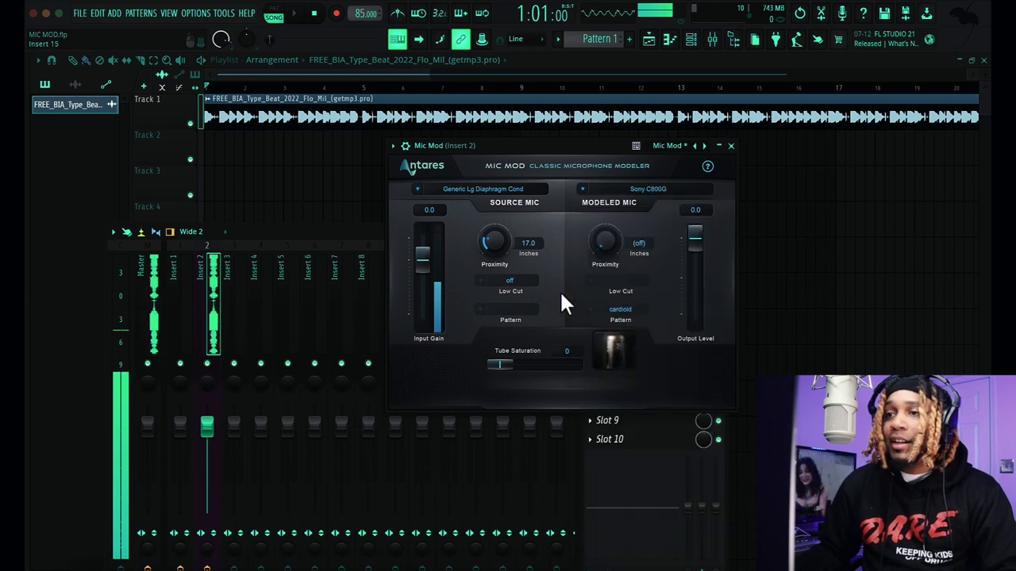
Turn off the source mic's proximity and try different proximity distances for the modeled mic, ending at 0.4 inches
left_click_drag(603, 238, 607, 193)
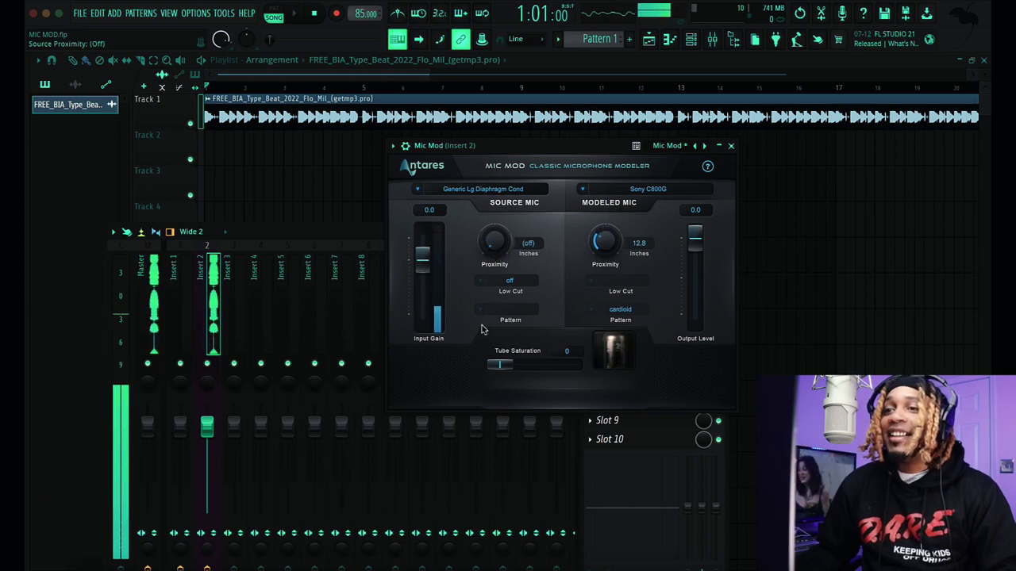
left_click_drag(608, 249, 596, 145)
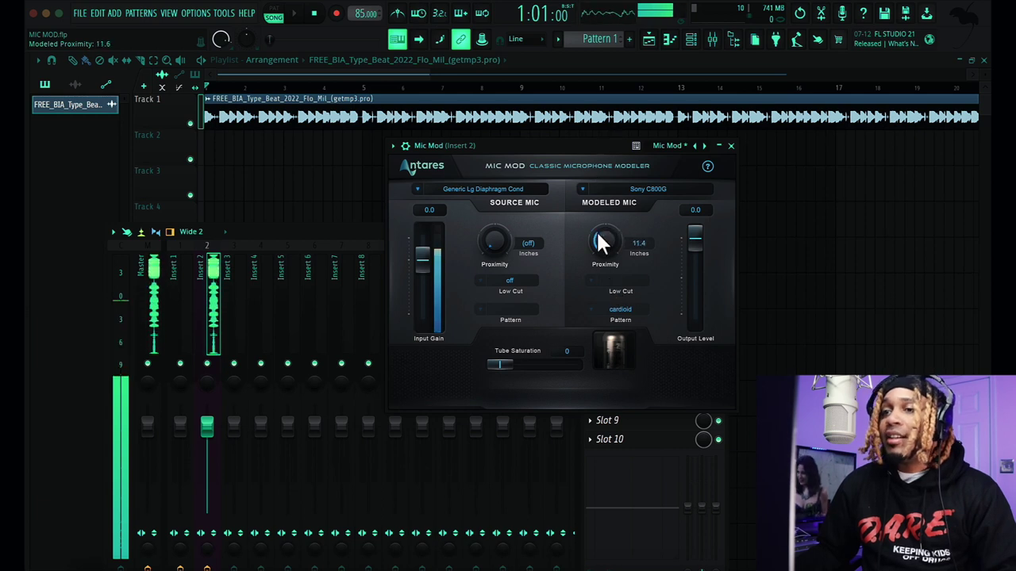
left_click_drag(599, 263, 613, 278)
Set the modeled mic to the cardioid pattern with 10.9 inches of proximity and a tube saturation of 35
left_click(620, 309)
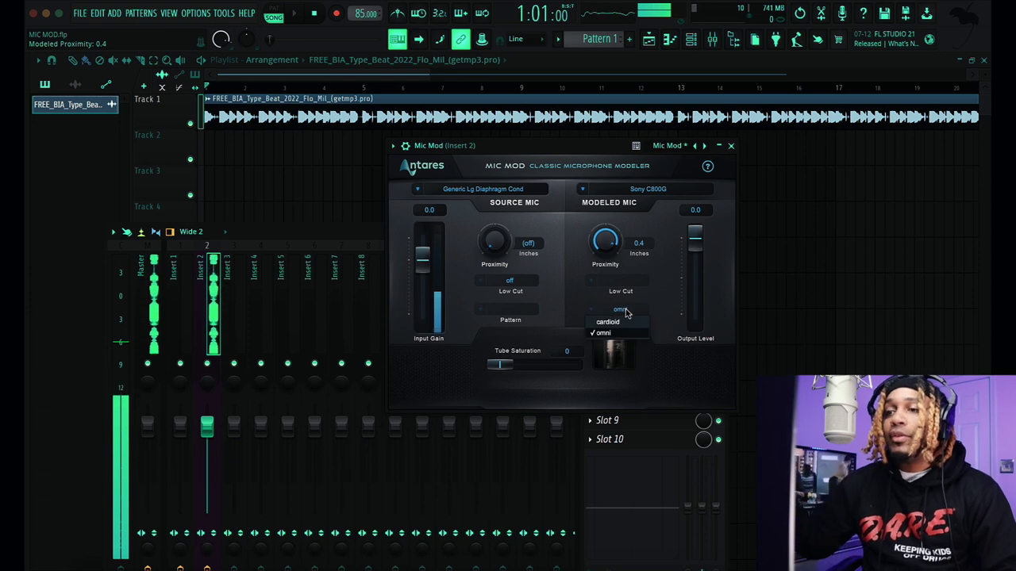
left_click(620, 323)
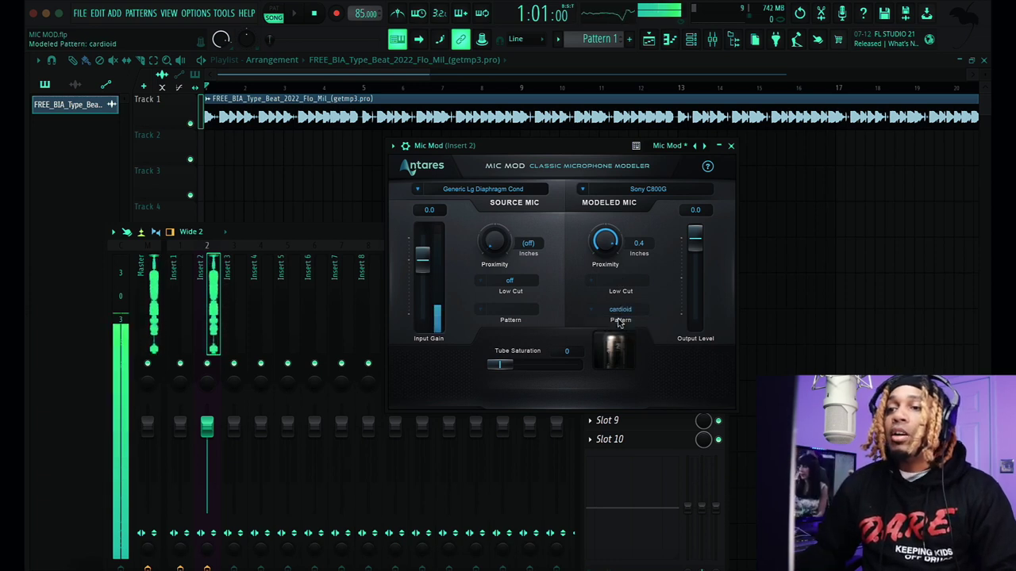
left_click_drag(602, 311, 602, 321)
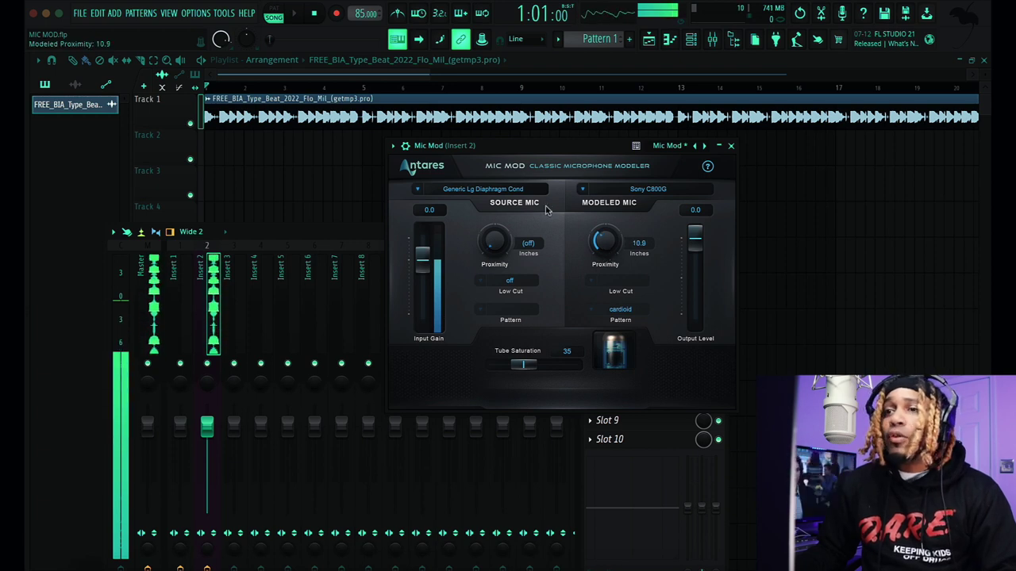
Move the Mic Mod window clear of the playlist tracks and enable recording of everything
left_click_drag(574, 143, 392, 192)
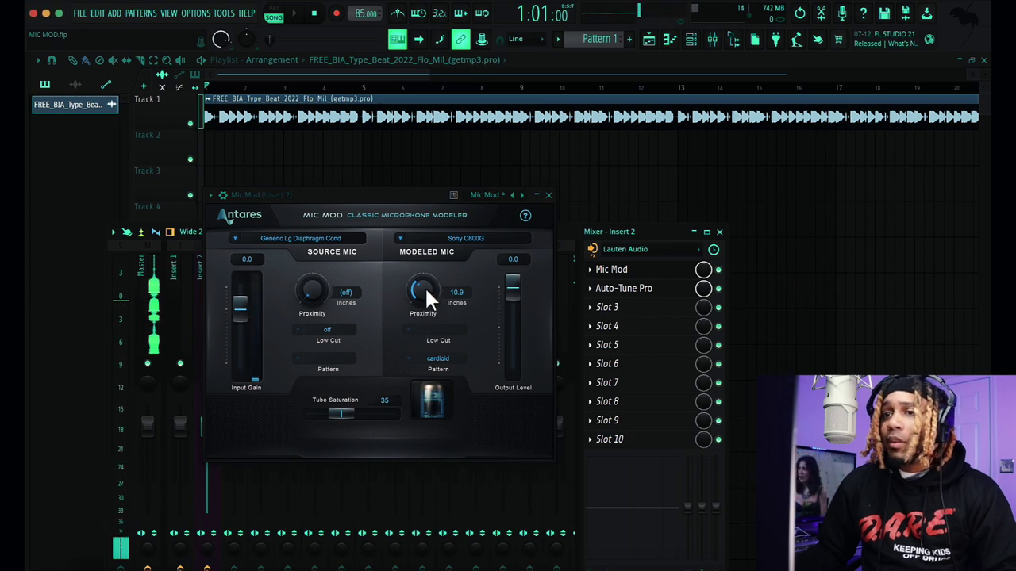
left_click_drag(351, 193, 403, 266)
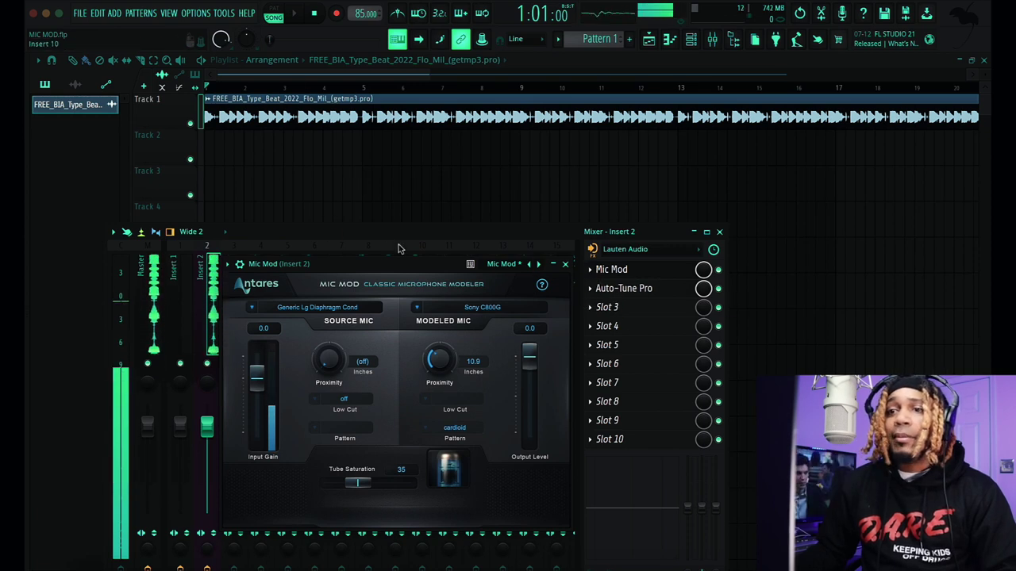
left_click(336, 14)
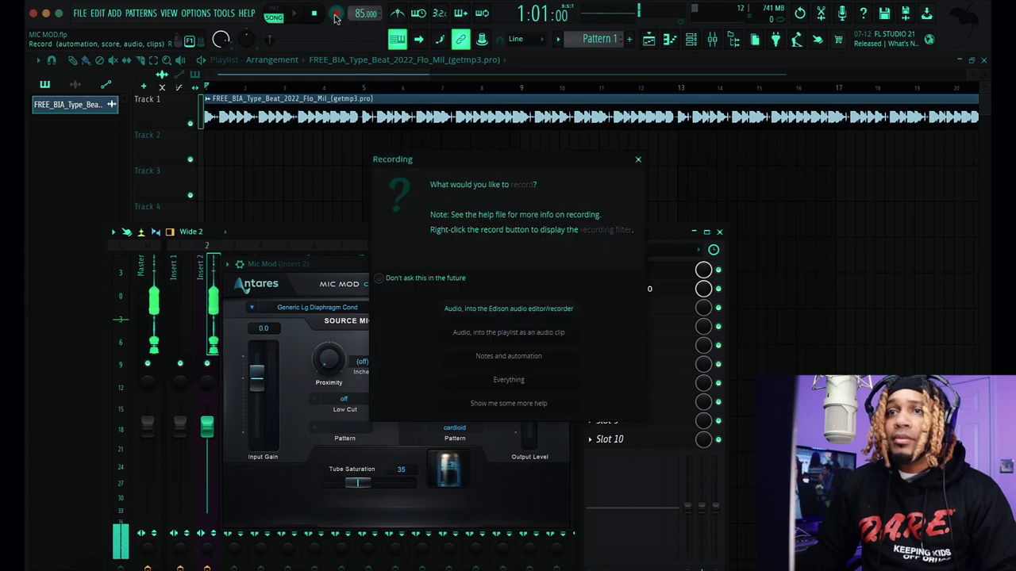
left_click(524, 380)
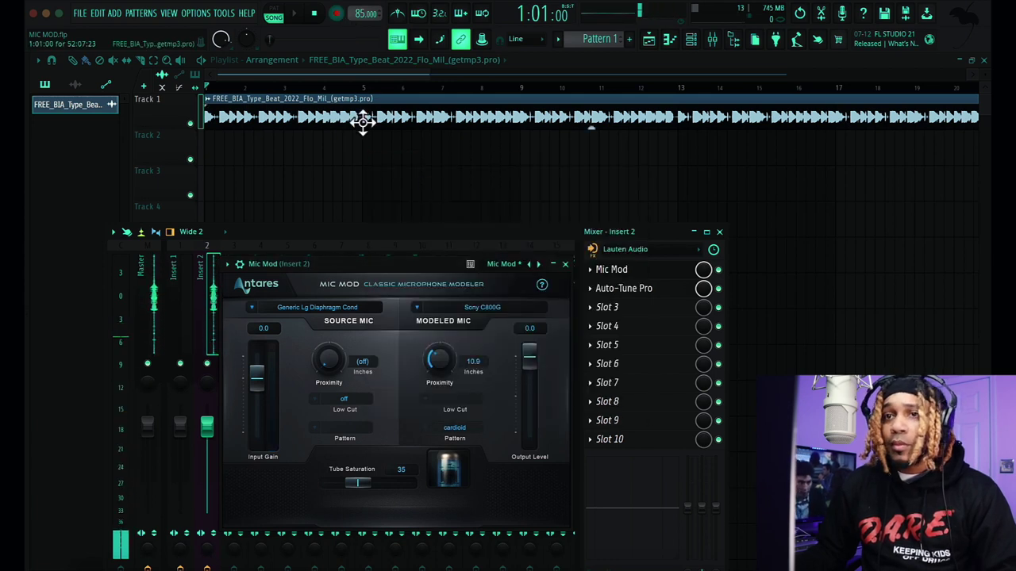
Bring the mixer back into view, move Mic Mod aside and assign mixer Insert 2 to playlist Track 2
left_click(351, 72)
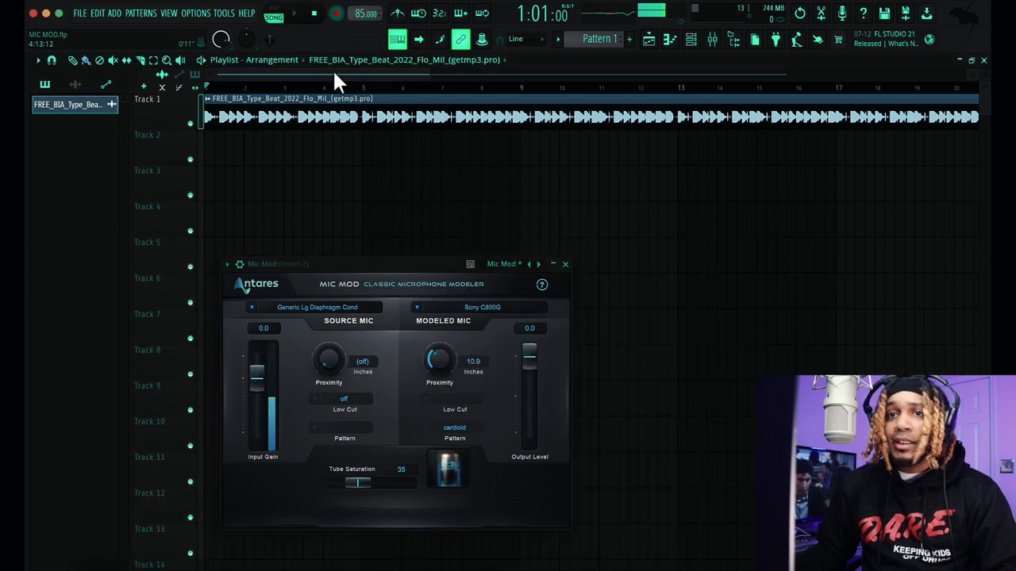
left_click(709, 41)
left_click_drag(367, 263, 465, 253)
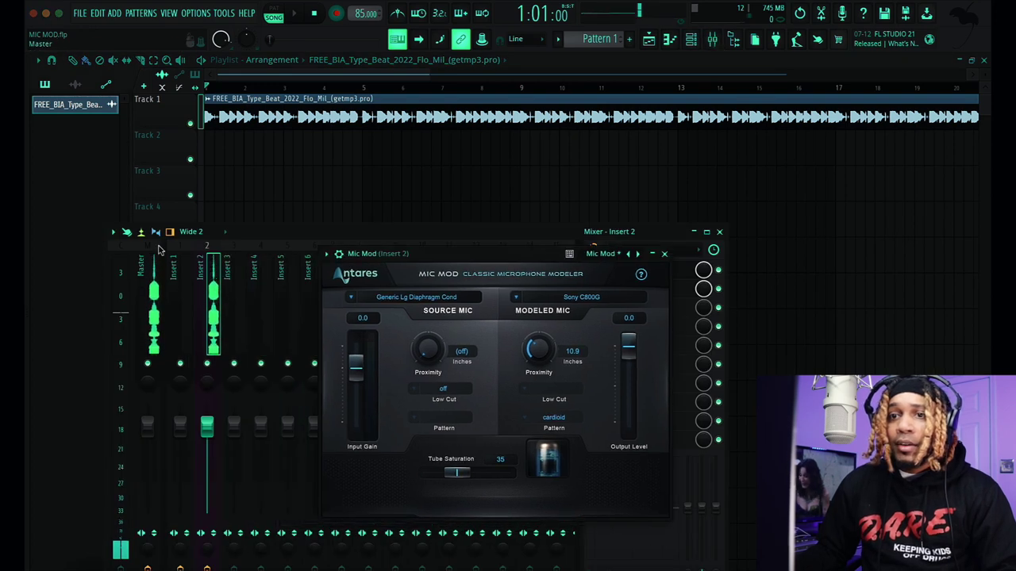
right_click(214, 244)
left_click(288, 240)
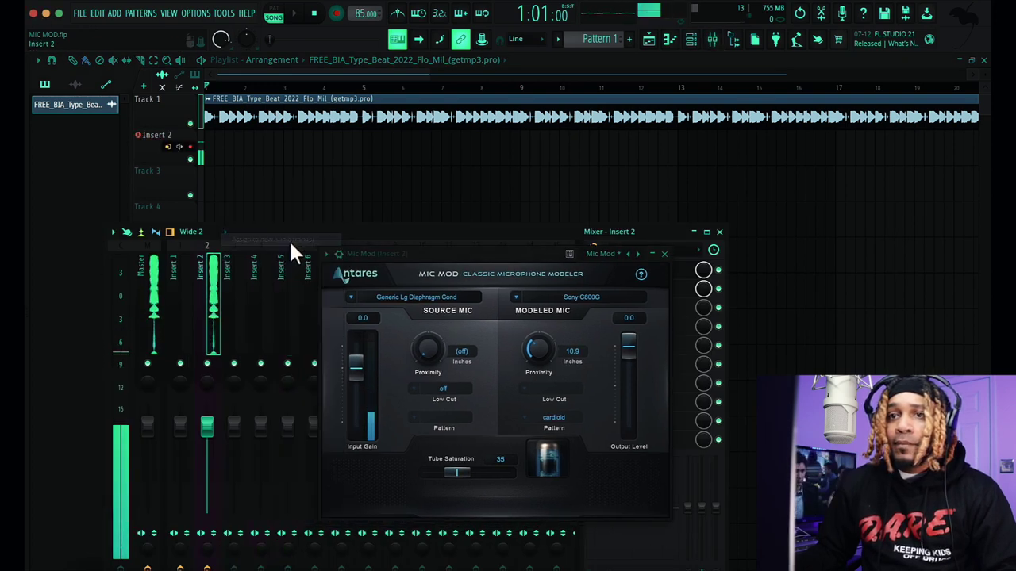
Record a vocal take of about 13 bars on the Insert 2 track and move its clip down to Track 3
key("space")
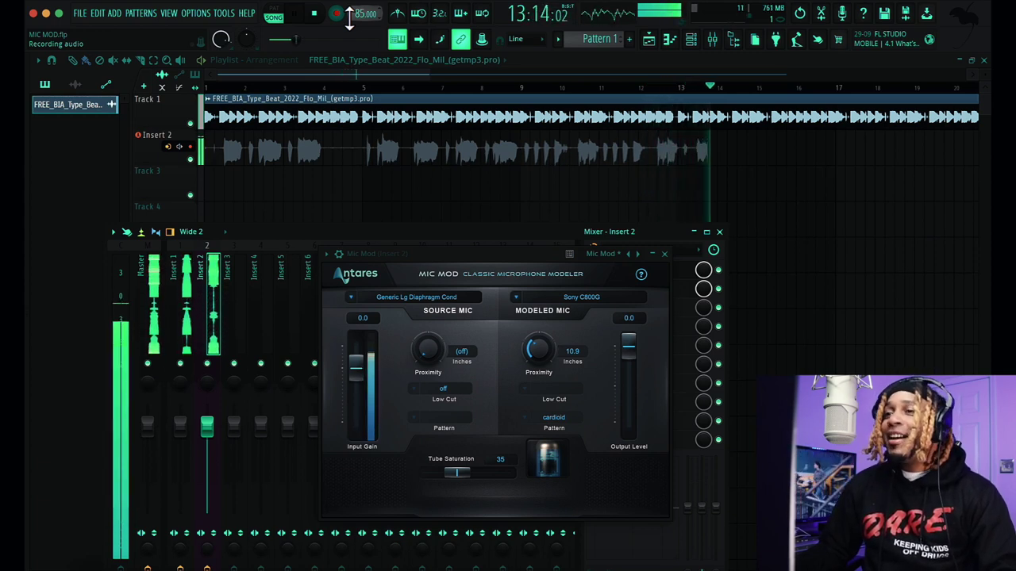
key("space")
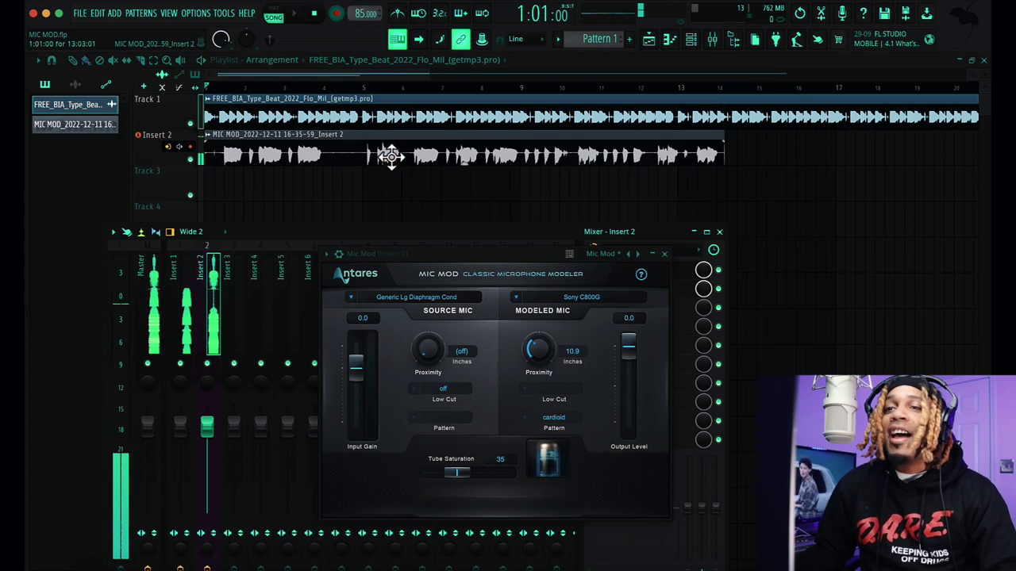
key("F9")
left_click_drag(387, 163, 383, 198)
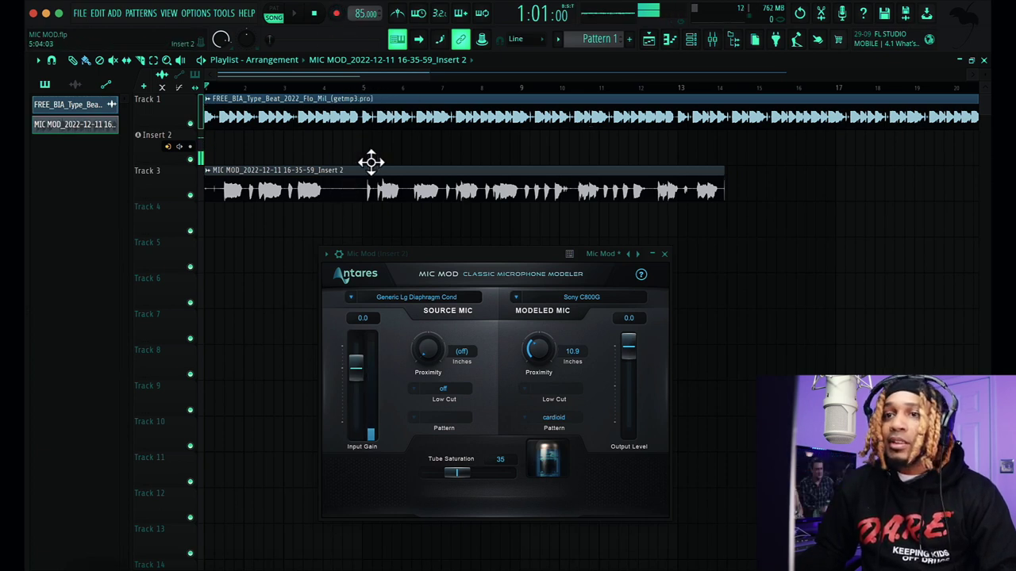
Route the recorded vocal clip to mixer track 3 and play it back over the beat from bar 5
double_click(373, 190)
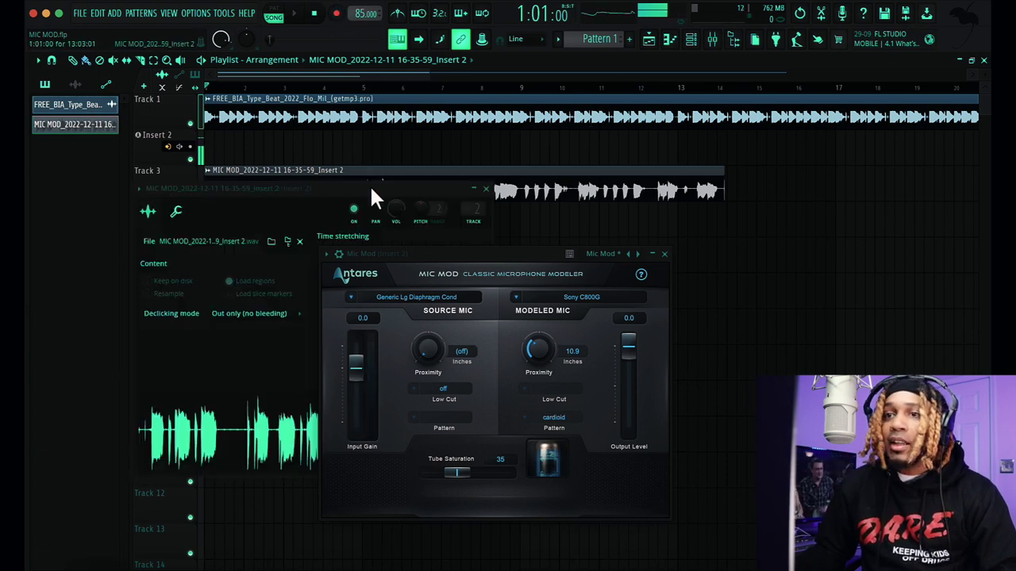
left_click(486, 190)
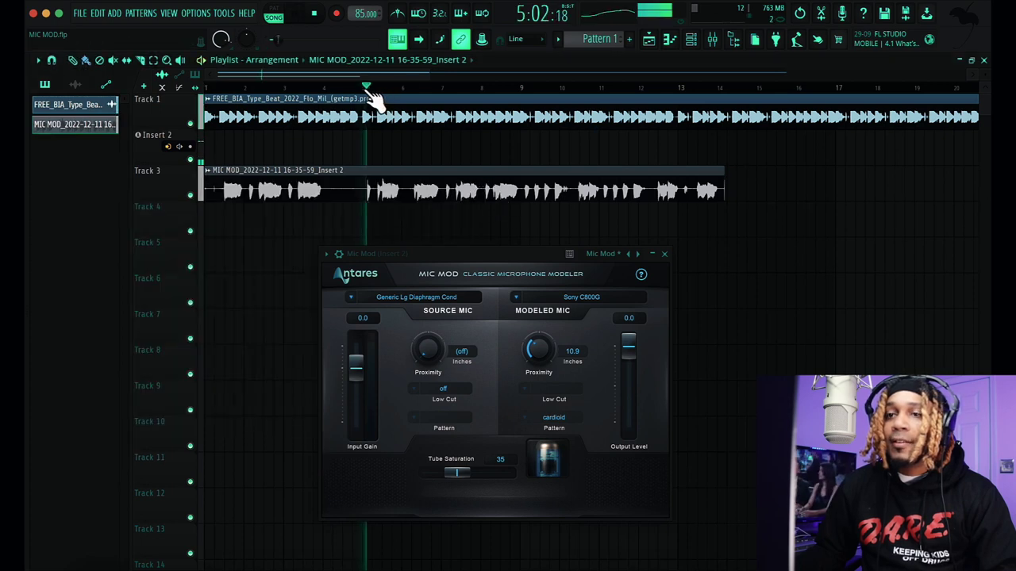
double_click(387, 190)
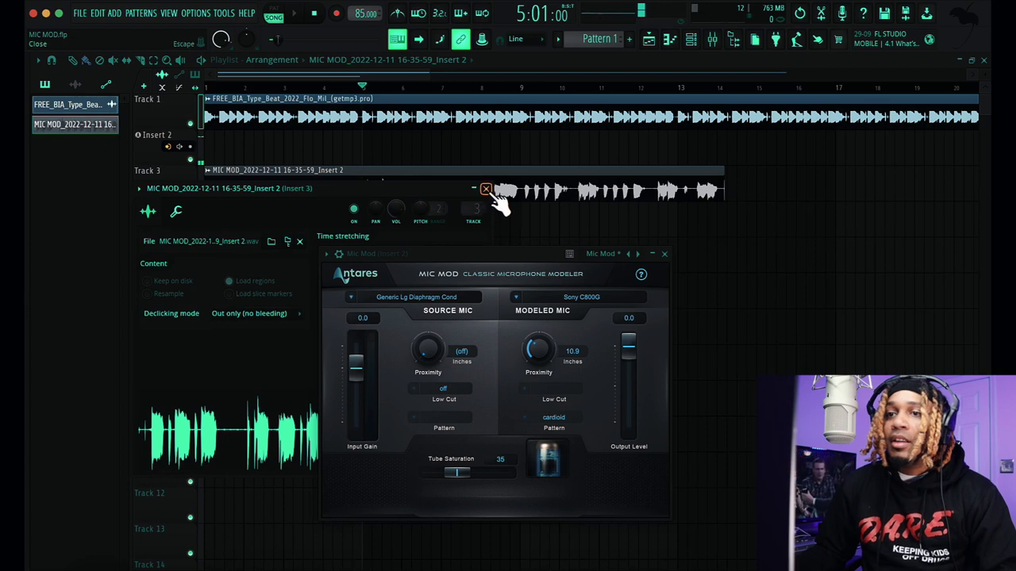
left_click(486, 189)
key("space")
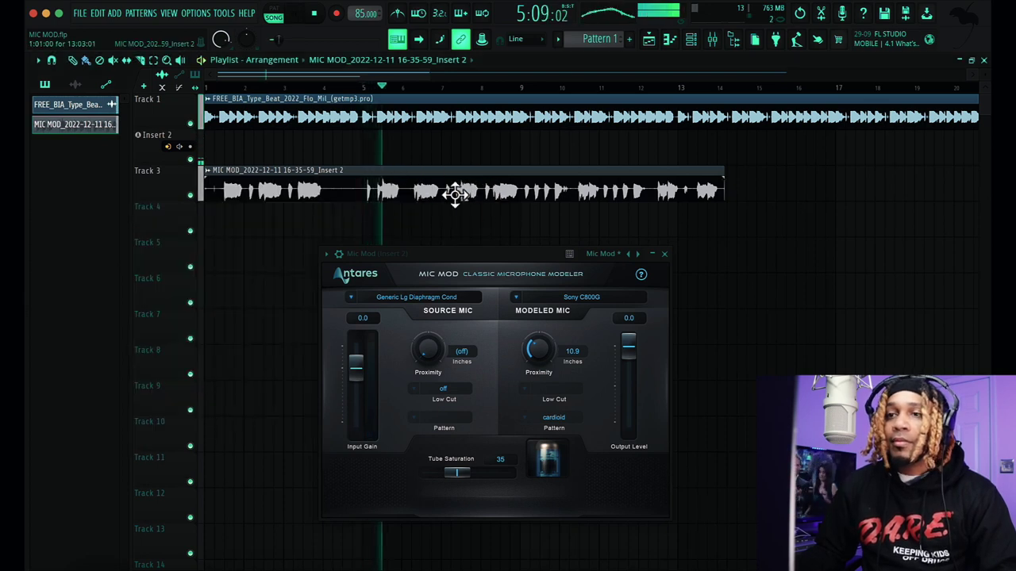
Show the mixer and move the Mic Mod window lower while the vocal plays over the beat
left_click(711, 39)
left_click_drag(536, 259, 518, 314)
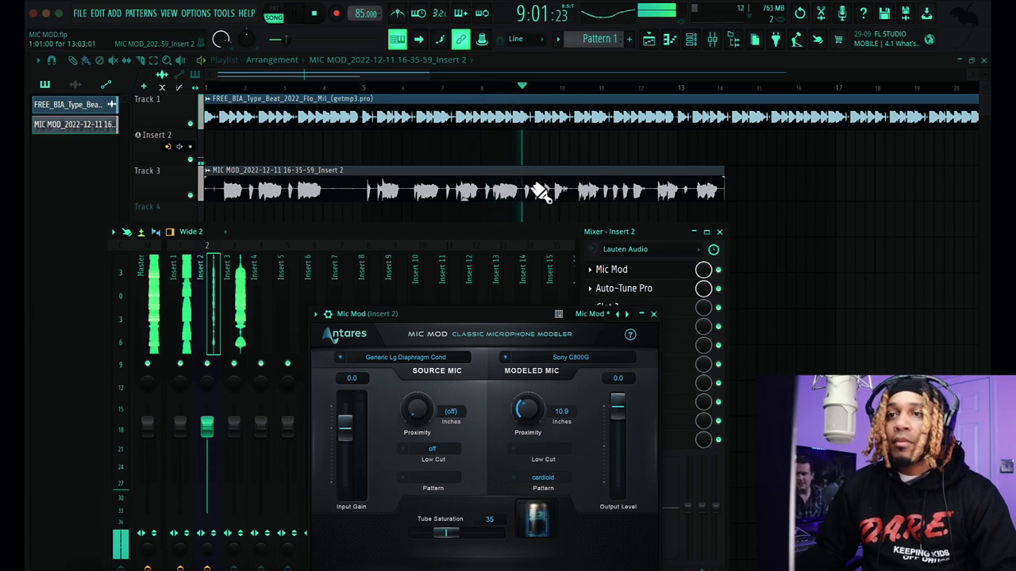
scroll(671, 157, "down", 4)
scroll(671, 156, "up", 4)
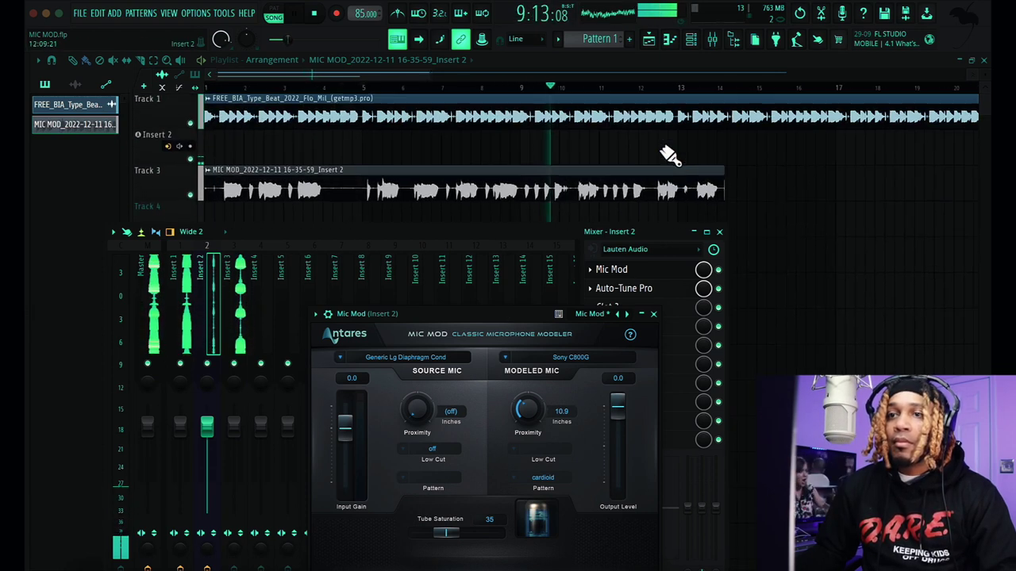
right_click(155, 178)
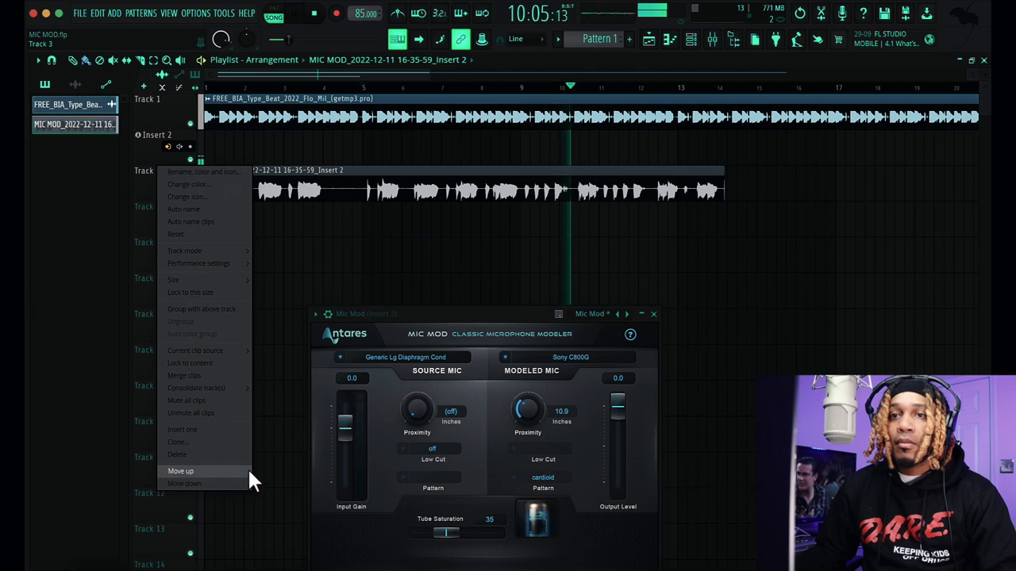
left_click(198, 182)
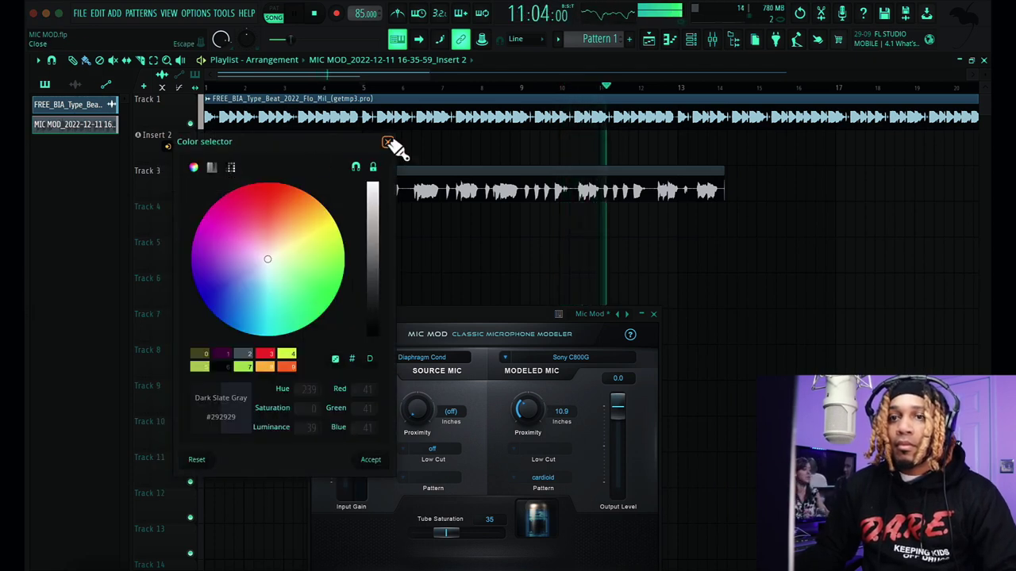
left_click(388, 142)
Rename playlist Track 3 as SONY 800G
right_click(164, 167)
left_click(193, 173)
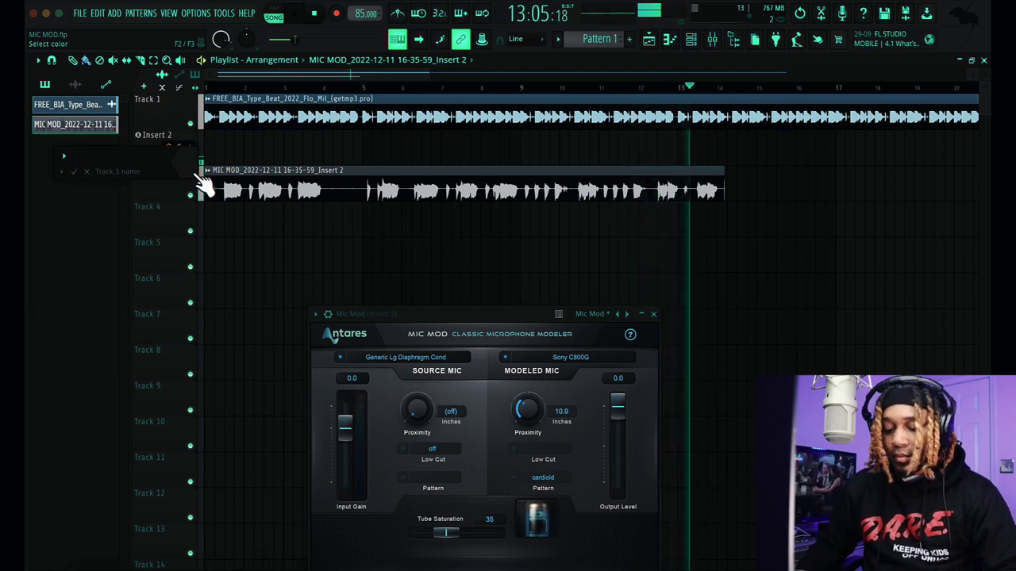
type("SONY")
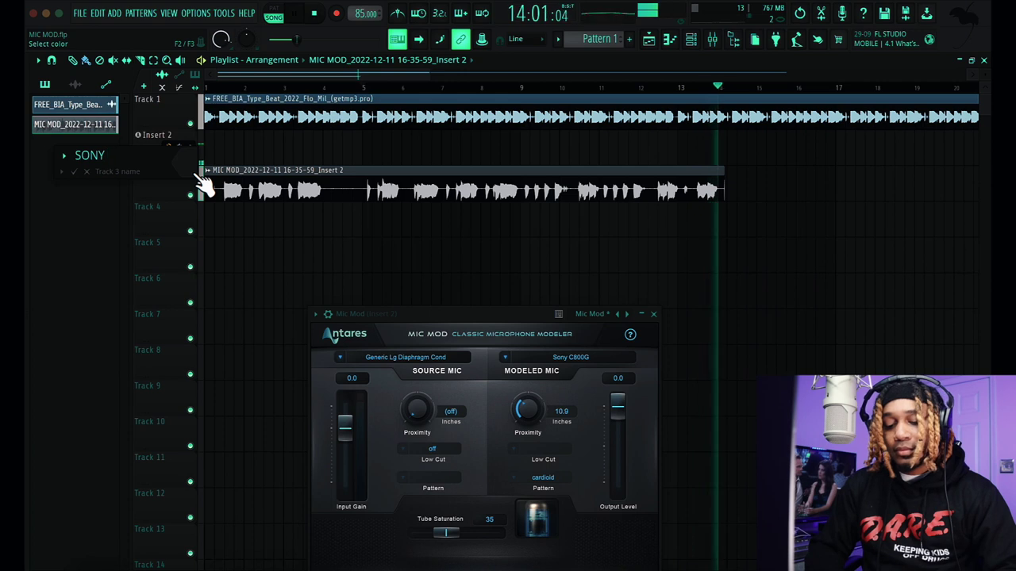
type(" 800G")
key("Return")
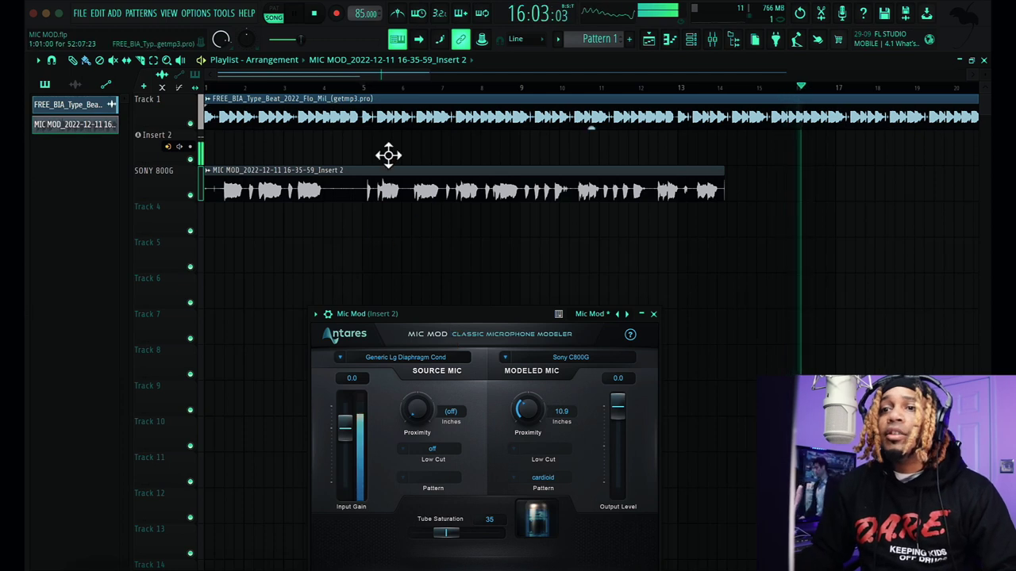
Replay the SONY 800G take from bar 5, stop playback and mute its track
left_click(363, 87)
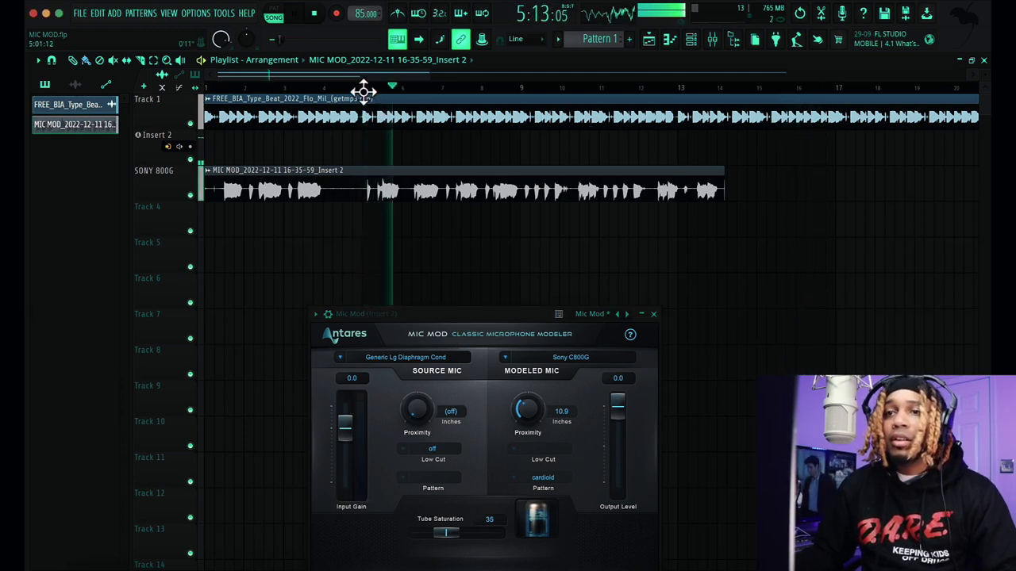
key("space")
left_click(189, 194)
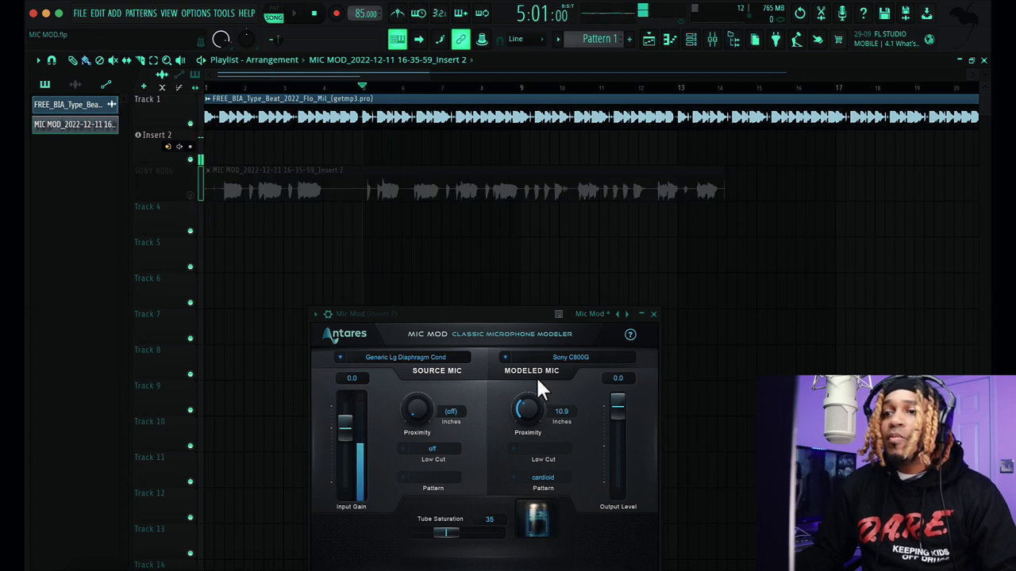
Turn the modeled mic's proximity effect off and bypass Mic Mod on mixer Insert 2
left_click_drag(534, 409, 531, 469)
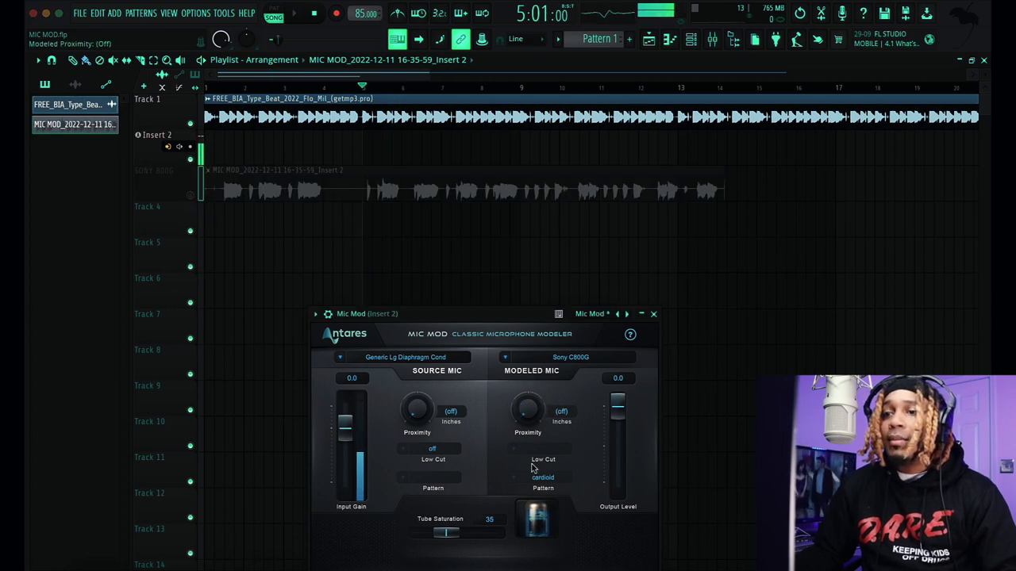
left_click(526, 360)
left_click(506, 357)
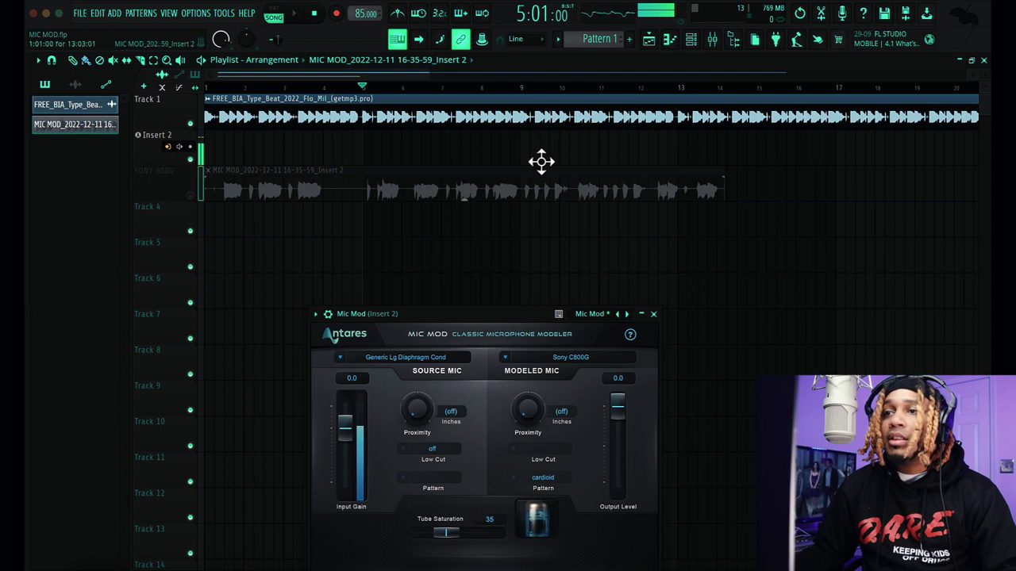
left_click(714, 39)
left_click(396, 39)
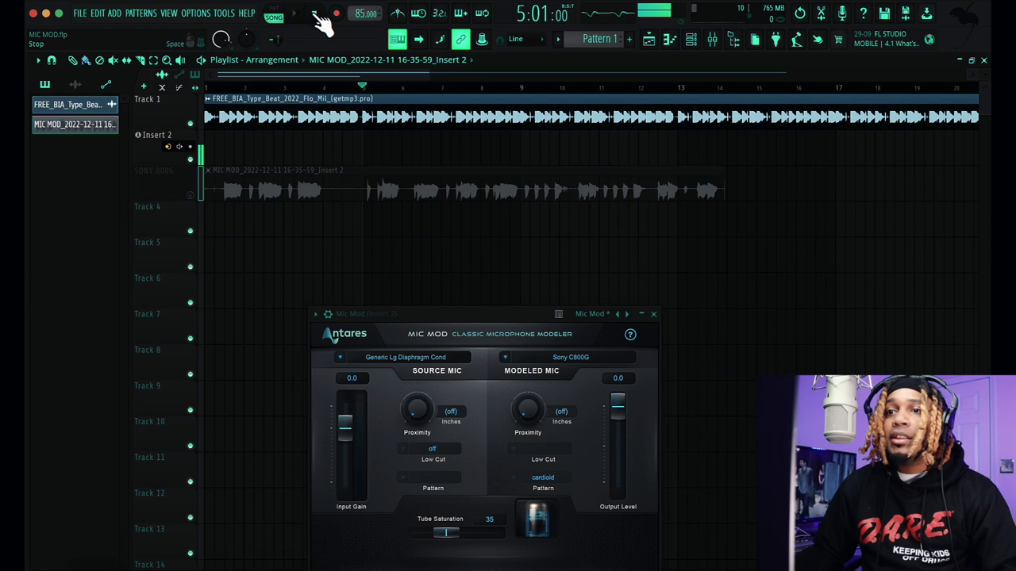
Unmute the SONY 800G track for a short listen from bar 5, then stop and mute it again
left_click(191, 196)
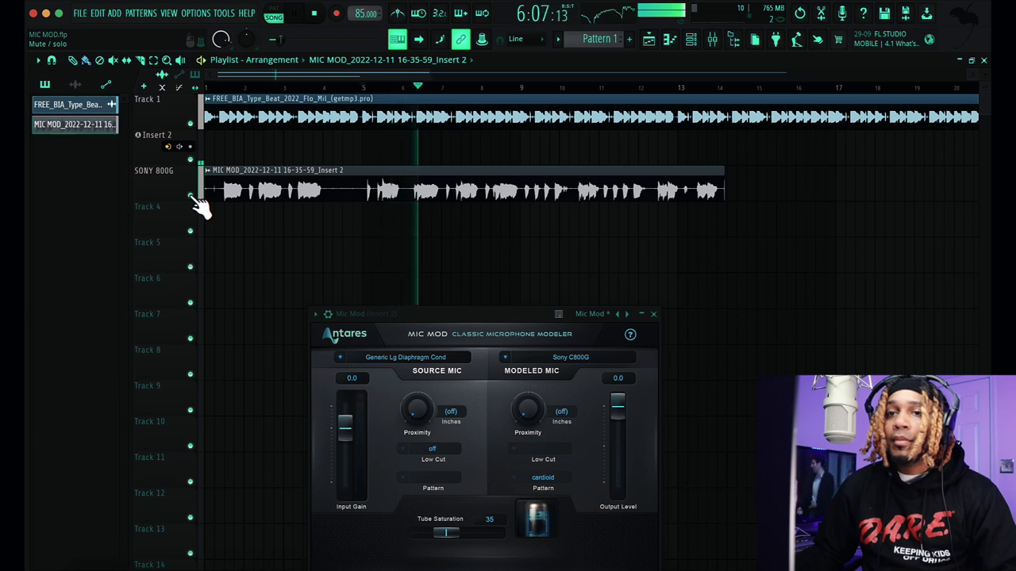
key("space")
left_click(190, 195)
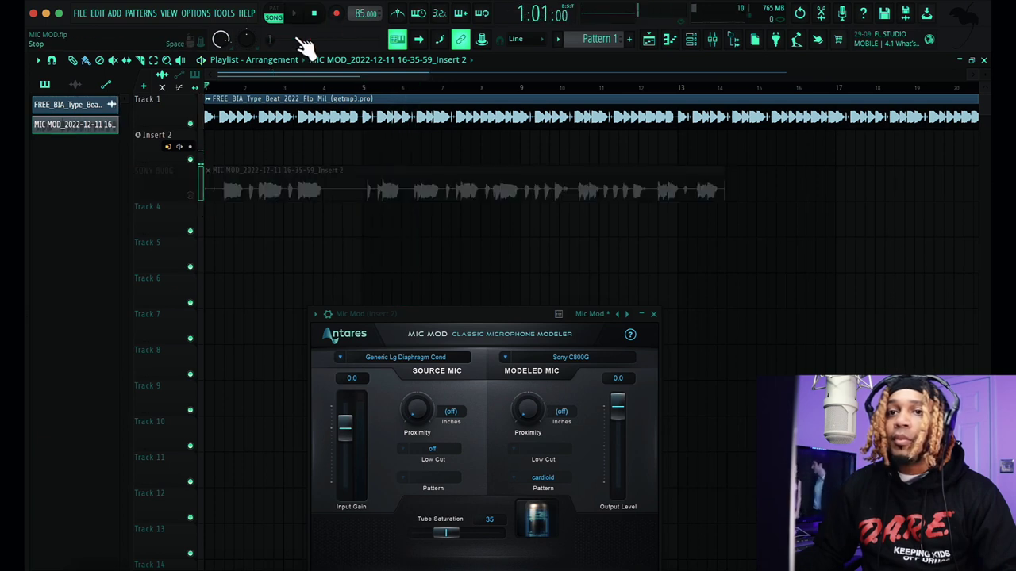
Record everything from bar 1 to capture a second vocal take of about 13 bars on the Insert 2 track with Mic Mod bypassed
left_click(338, 13)
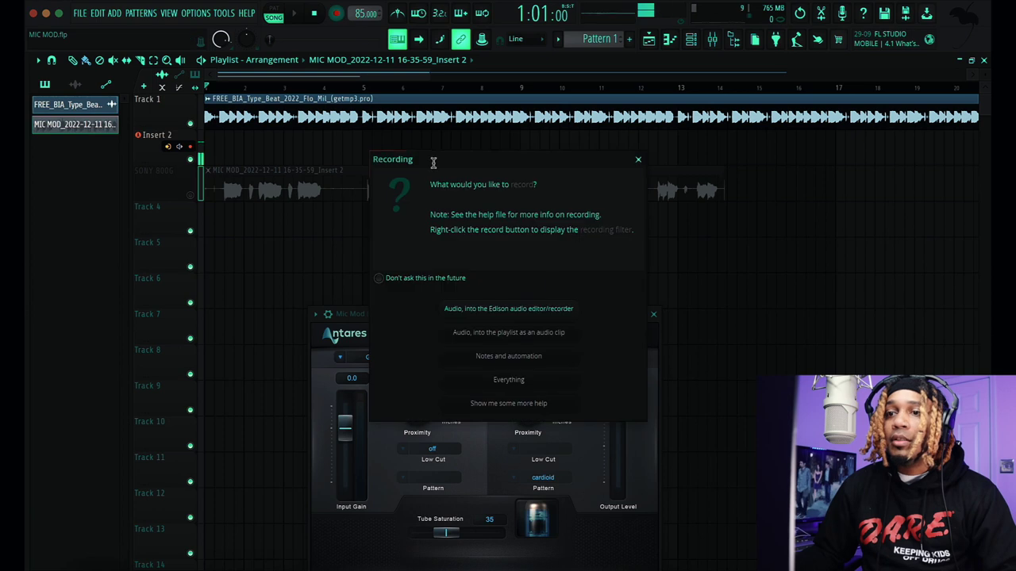
left_click(579, 379)
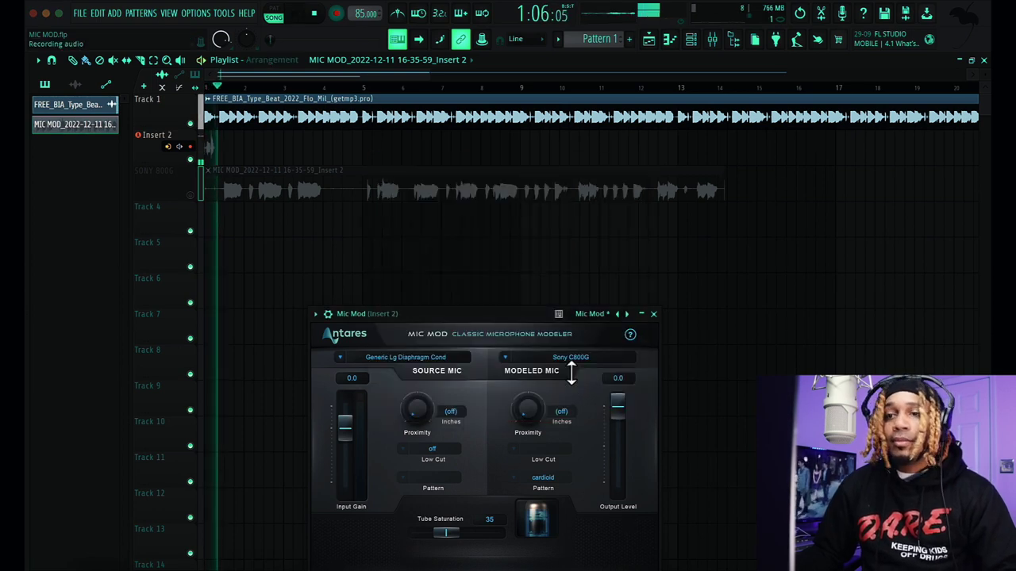
left_click(724, 46)
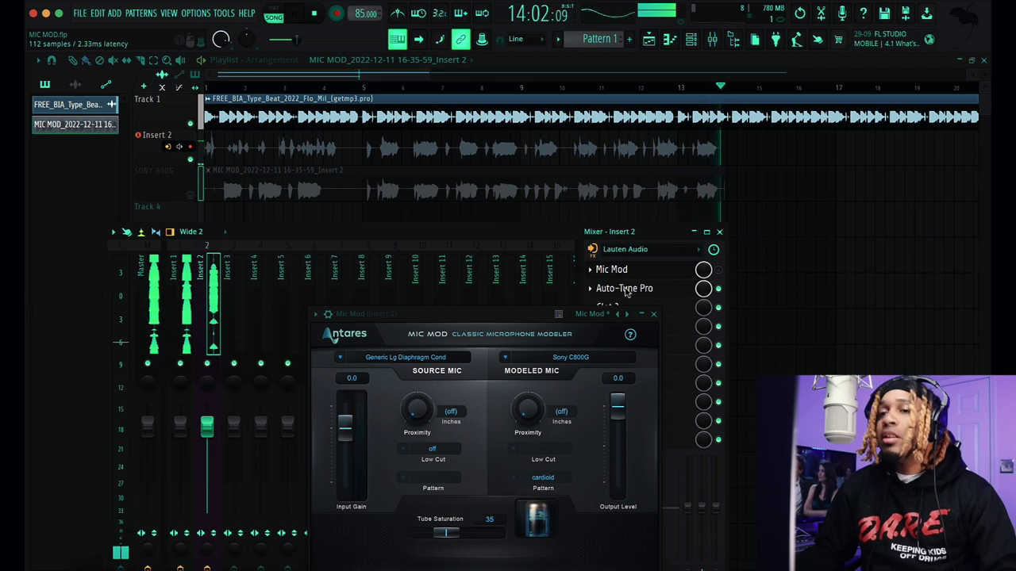
key("space")
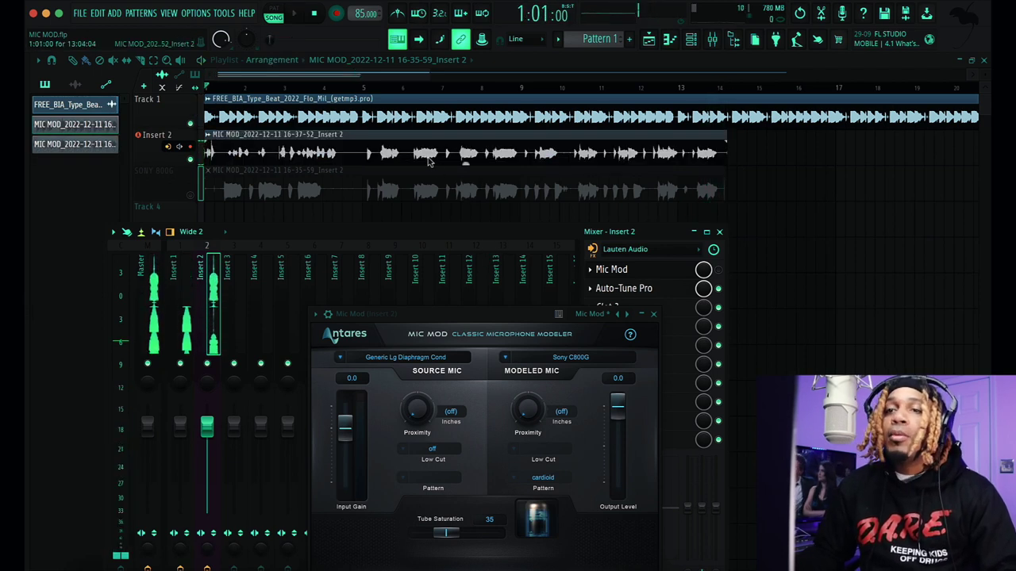
Move the second take's clip down to Track 4 and route it to mixer track 4
key("F9")
left_click_drag(430, 155, 413, 235)
double_click(414, 234)
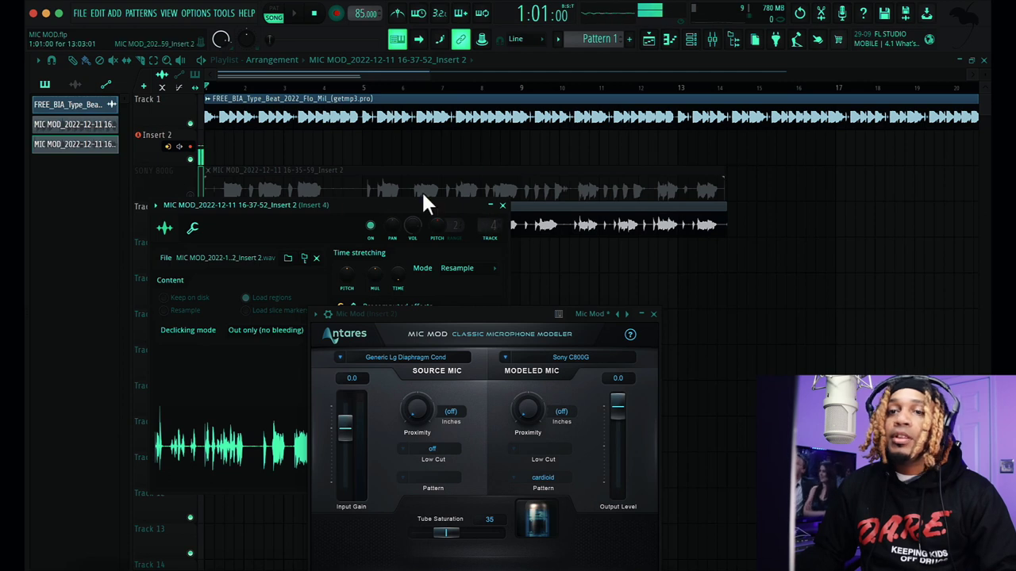
key("space")
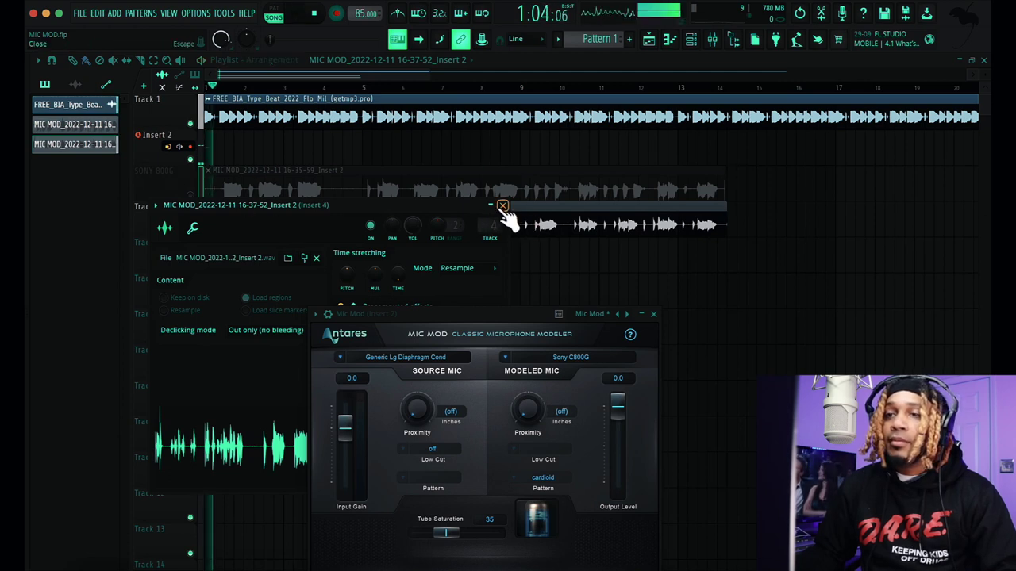
left_click(502, 205)
Play from bar 5, disarm the Insert 2 track and delete the stray clips recorded on it
key("space")
left_click(364, 87)
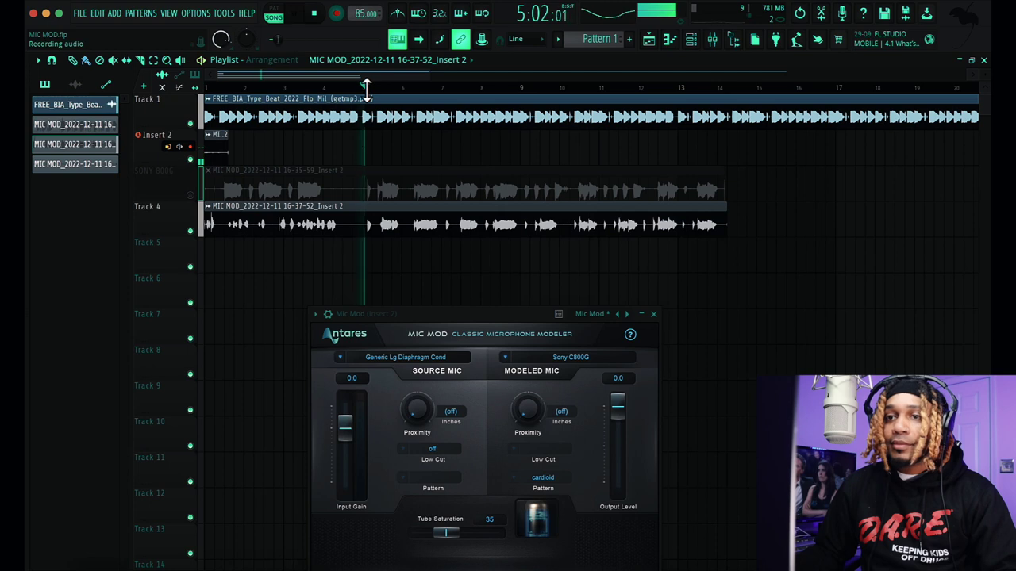
scroll(369, 103, "down", 1)
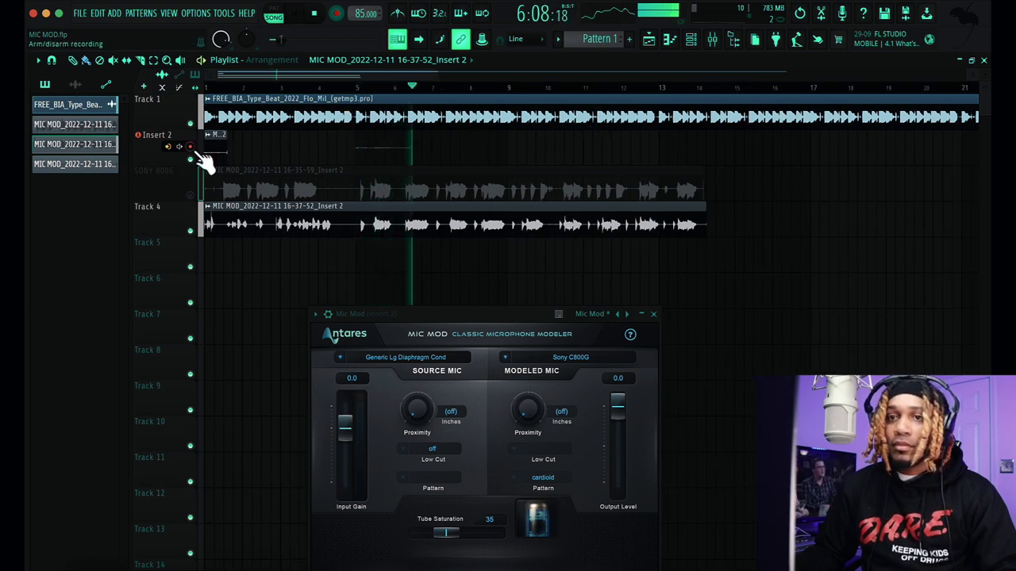
right_click(381, 149)
right_click(214, 143)
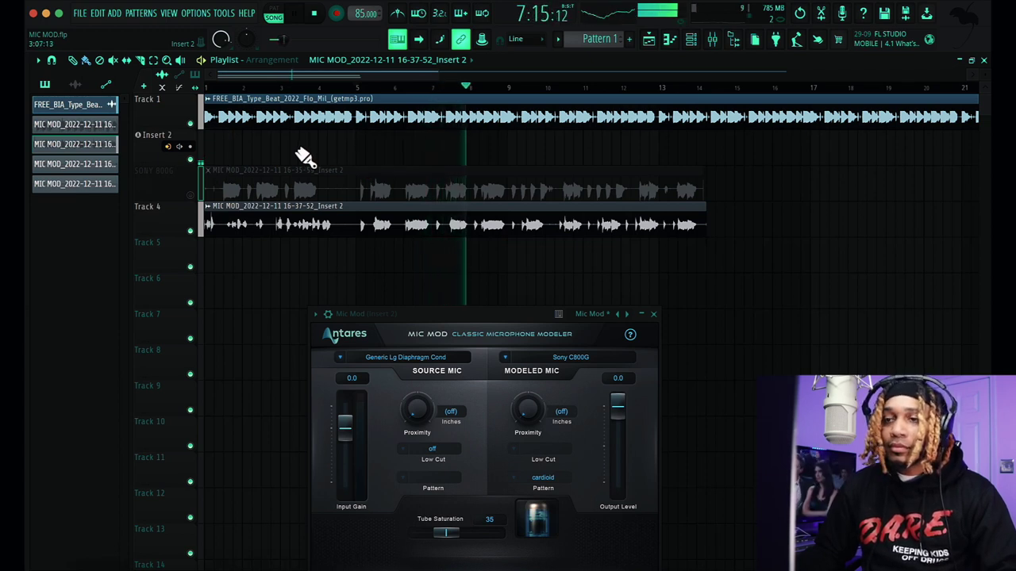
Mute Track 4, stop playback and unmute the SONY 800G track
left_click(191, 230)
key("space")
left_click(190, 195)
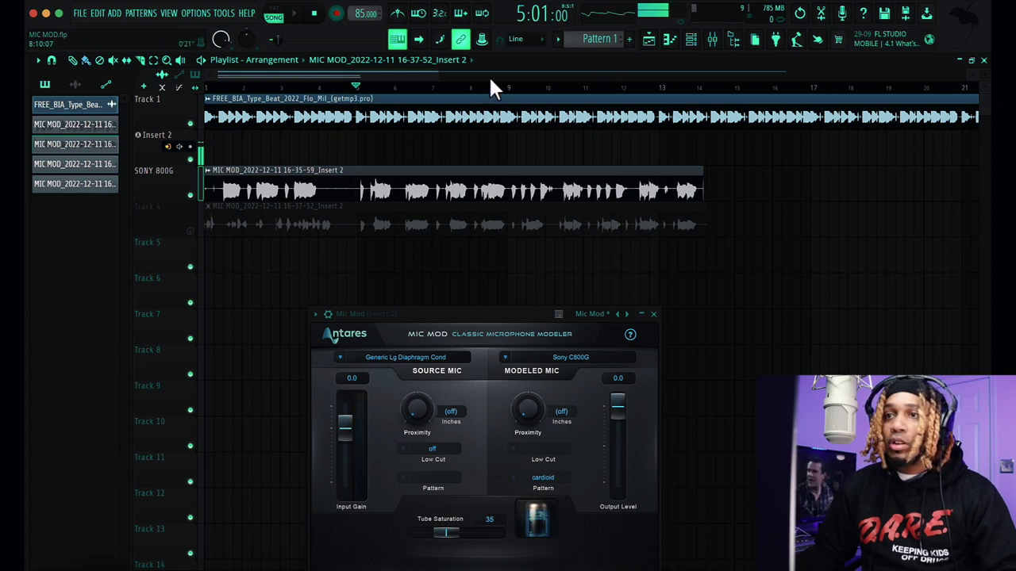
Play from bar 5 and compare the two takes by alternately muting and unmuting the SONY 800G track and Track 4
key("space")
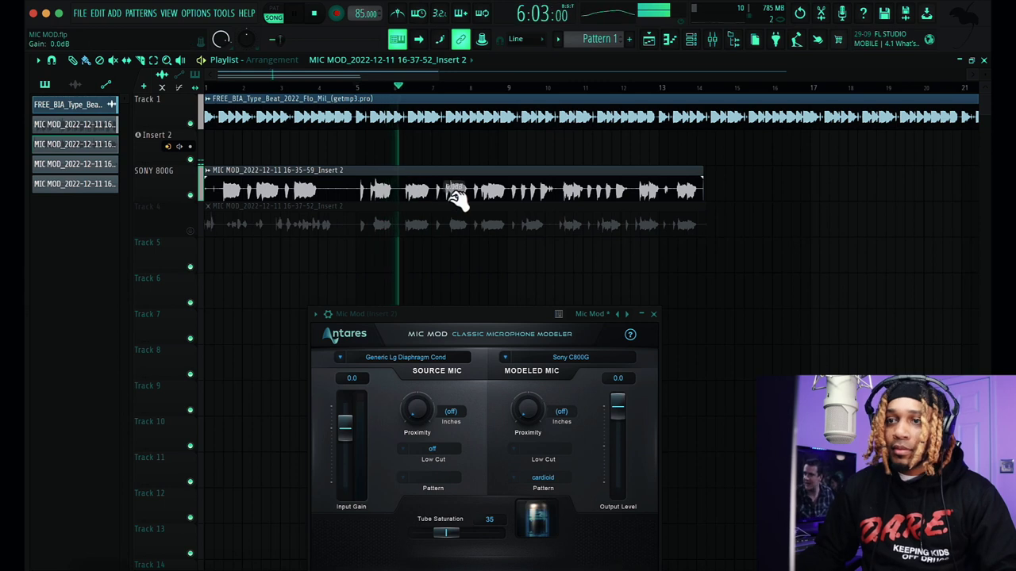
left_click(190, 231)
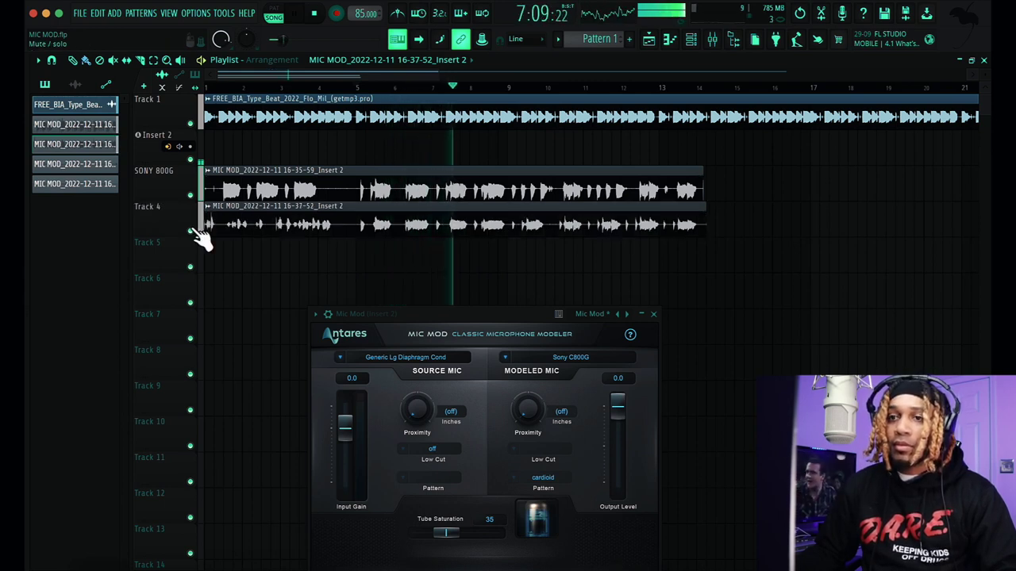
left_click(191, 196)
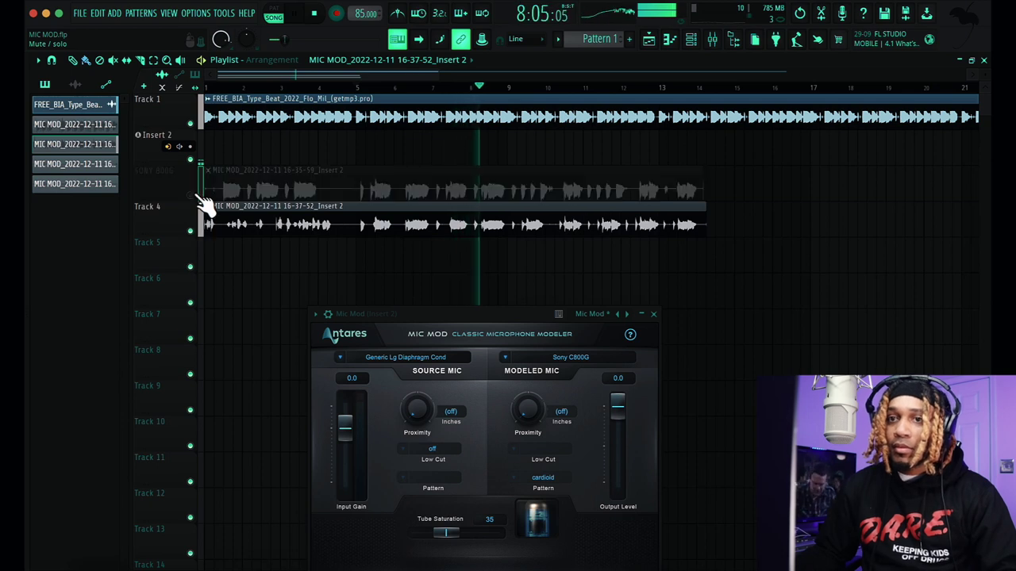
left_click(190, 231)
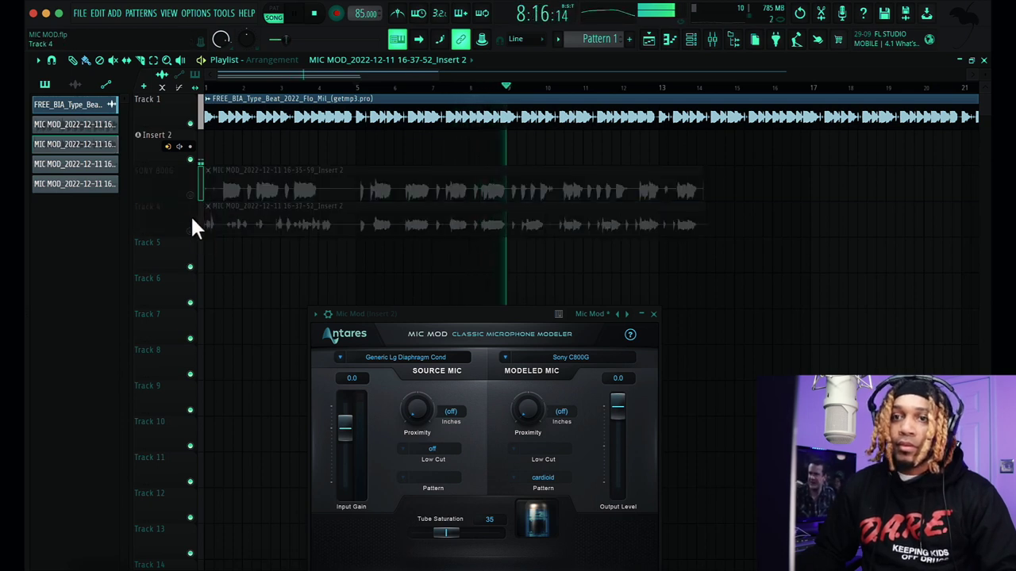
left_click(191, 196)
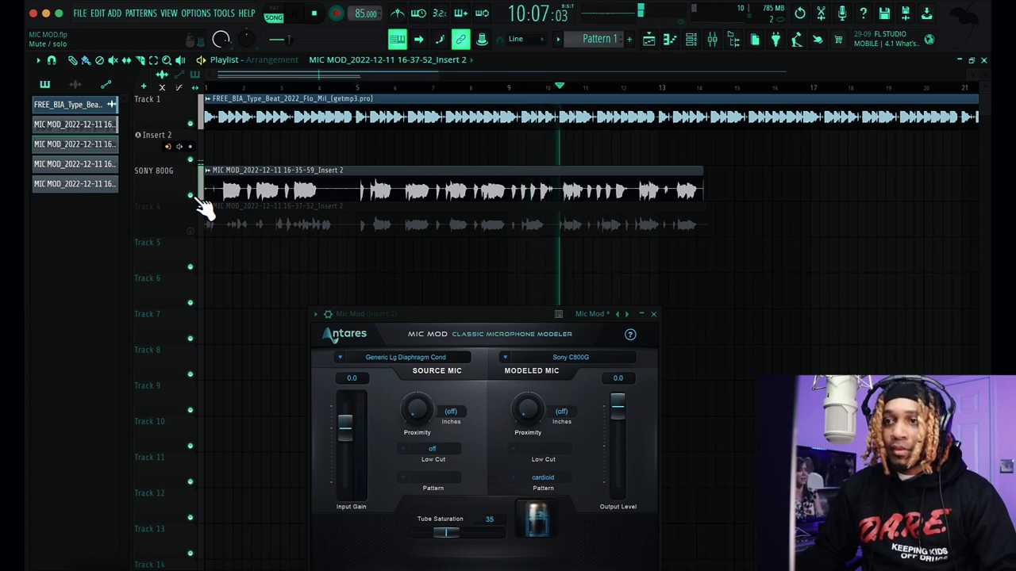
left_click(190, 195)
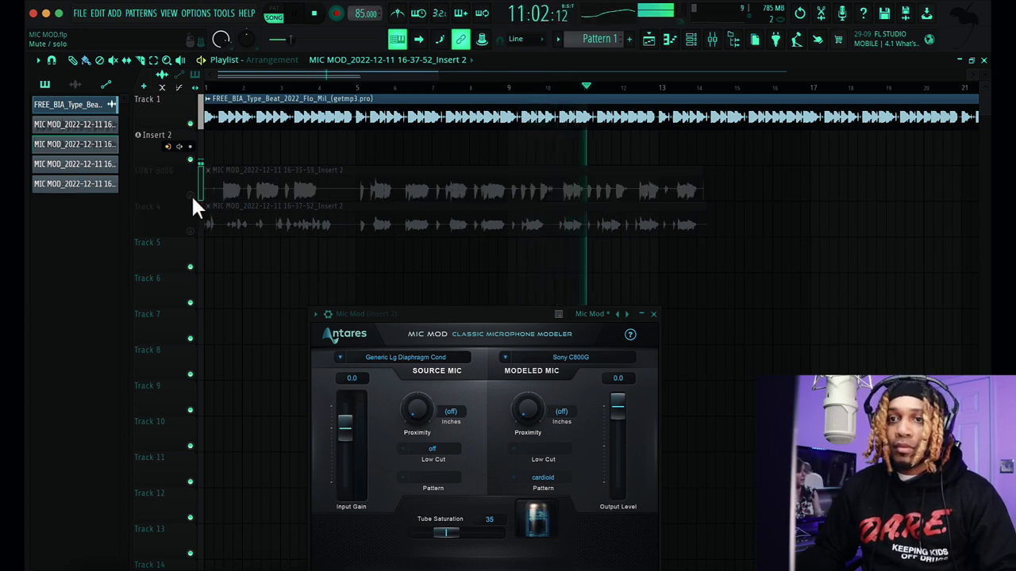
left_click(190, 231)
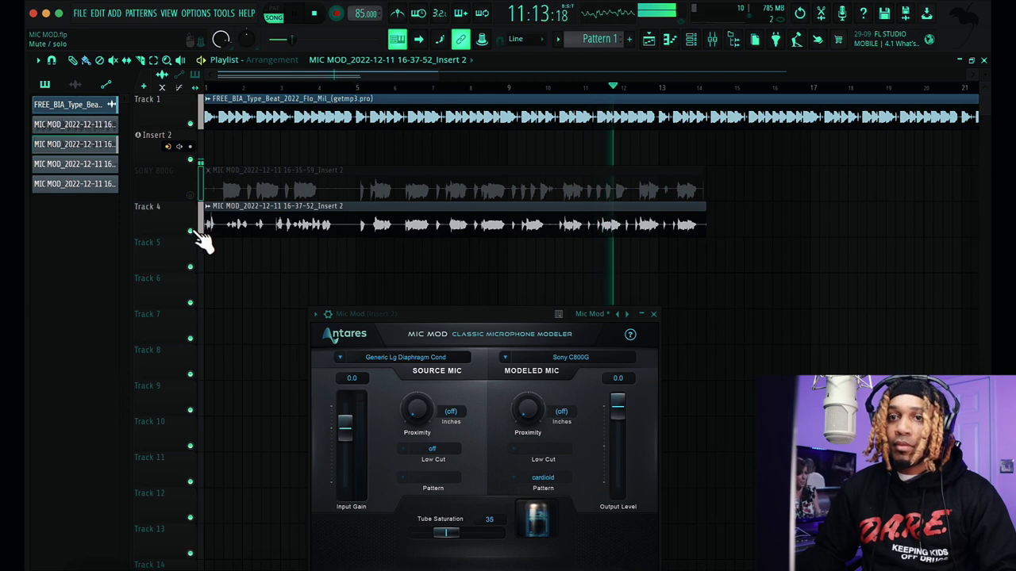
left_click(190, 231)
left_click(190, 195)
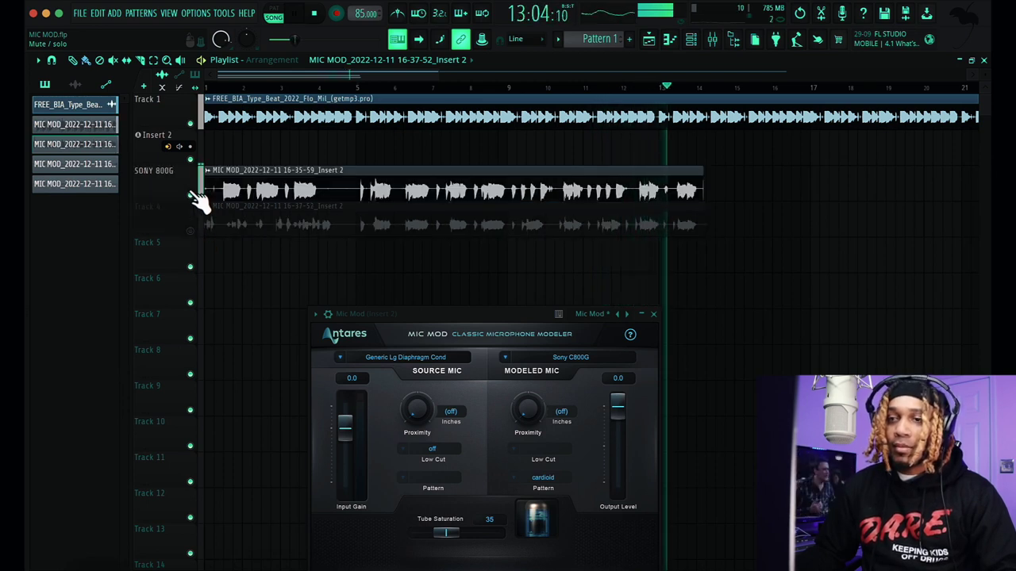
Stop playback, mute the SONY 800G track and show Insert 2's effects in the mixer
key("space")
left_click(191, 195)
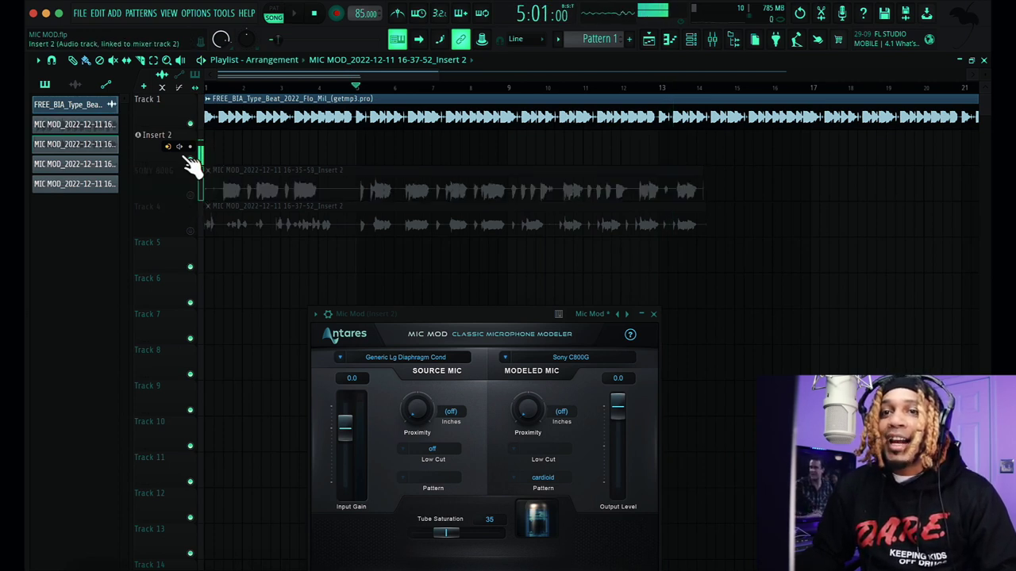
left_click(712, 39)
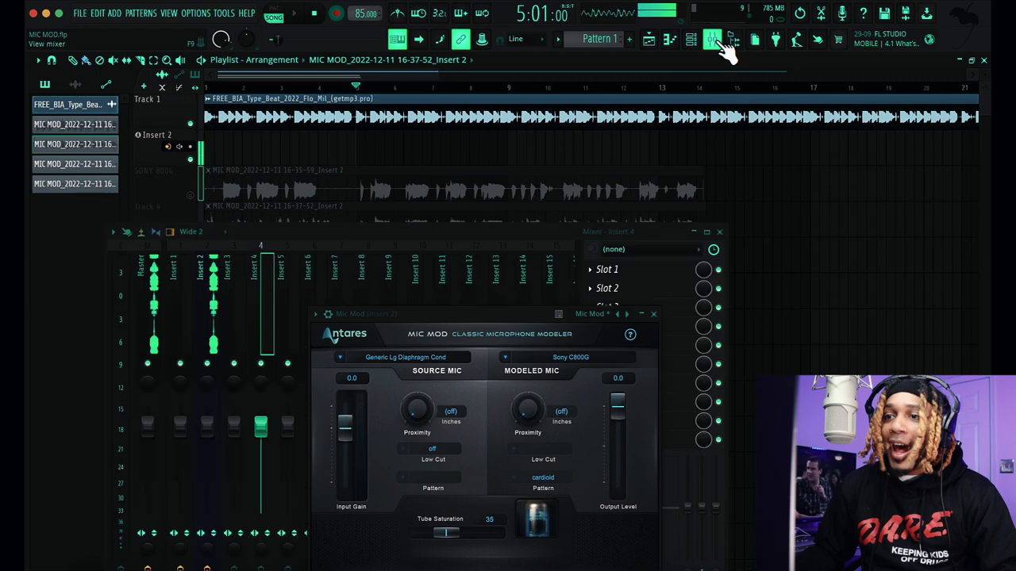
left_click(204, 246)
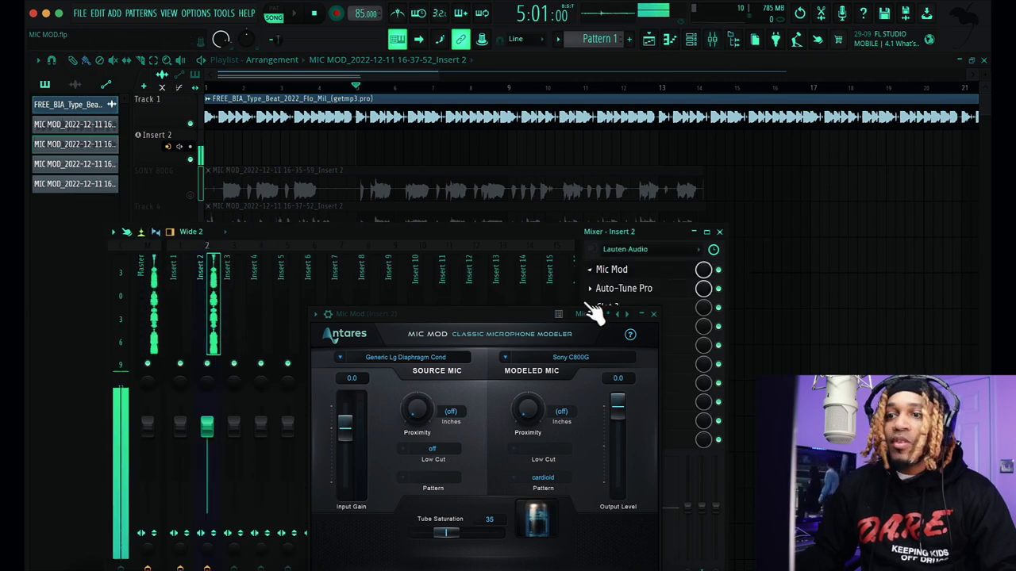
Move the Mic Mod window higher and choose the Neumann U 87 GOLD as the modeled mic
left_click_drag(543, 315, 528, 228)
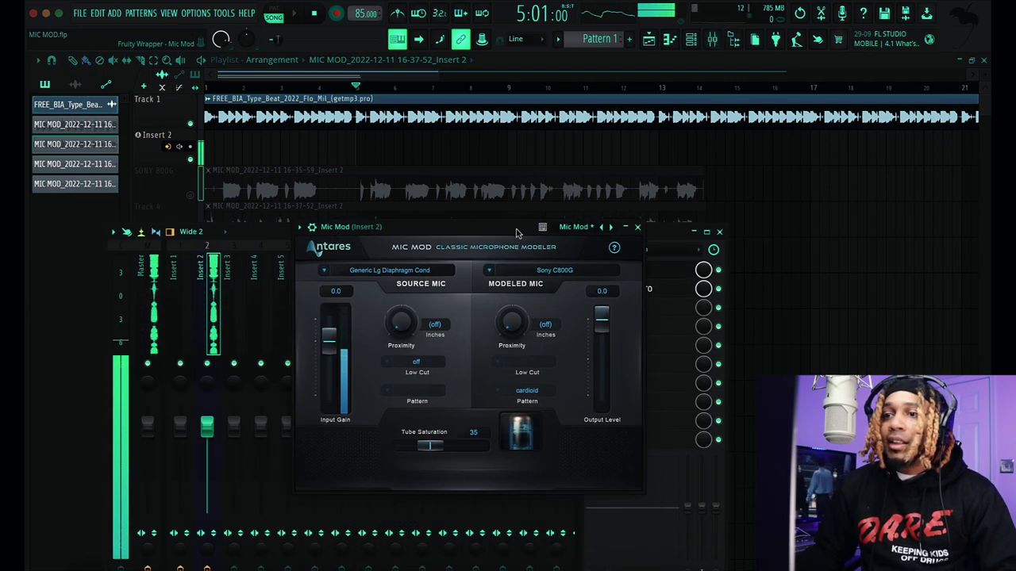
left_click(489, 271)
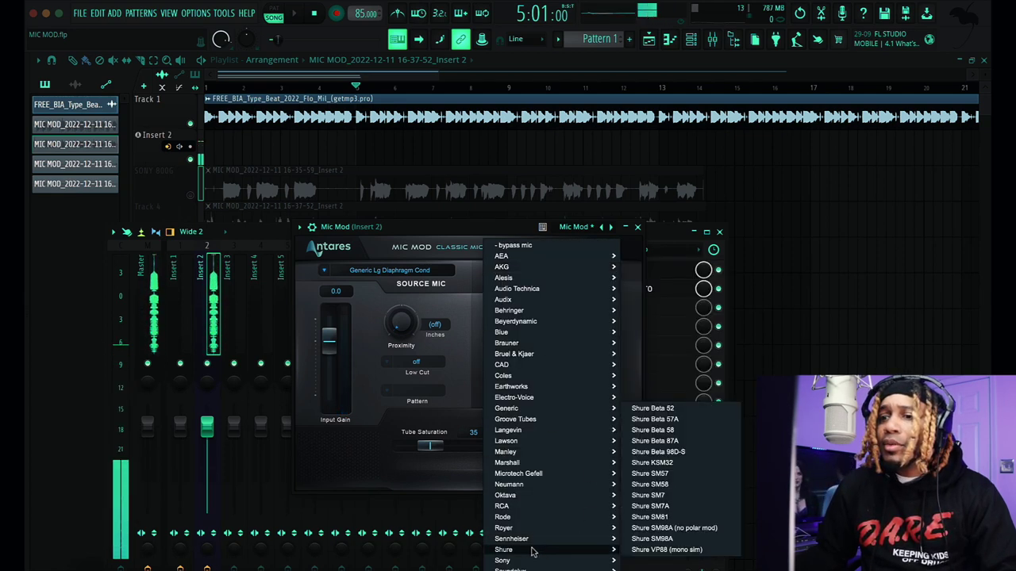
mouse_move(527, 486)
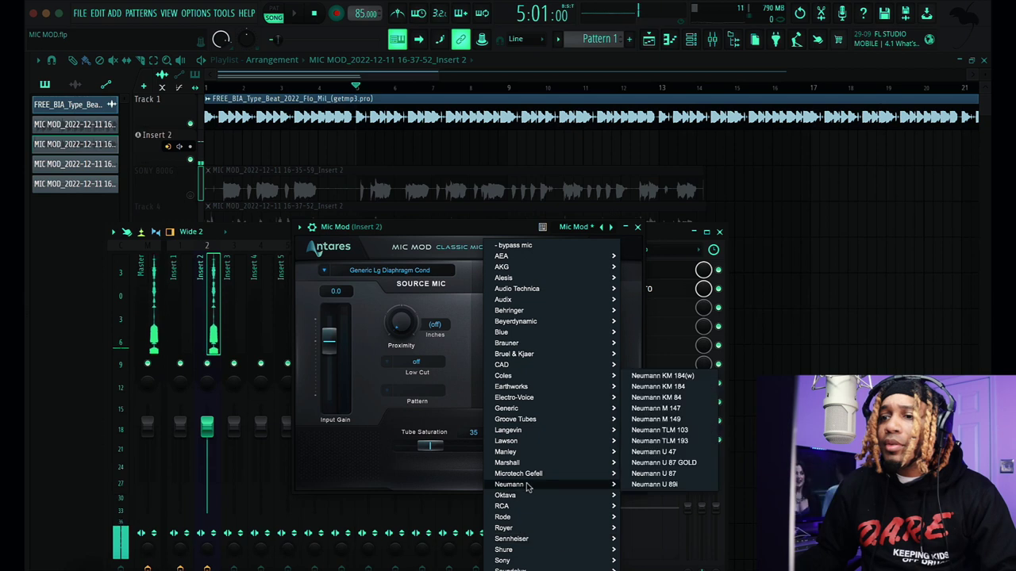
left_click(696, 463)
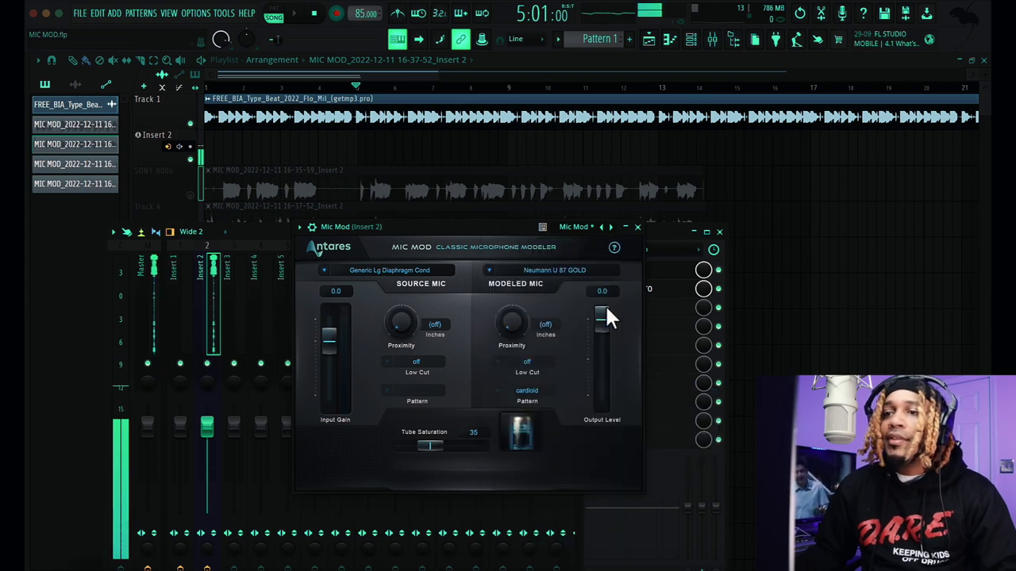
Set Mic Mod's source proximity to 23.6 and modeled proximity to 19.3 inches, turn on the modeled low cut, and lower tube saturation to 22
left_click_drag(514, 324, 520, 256)
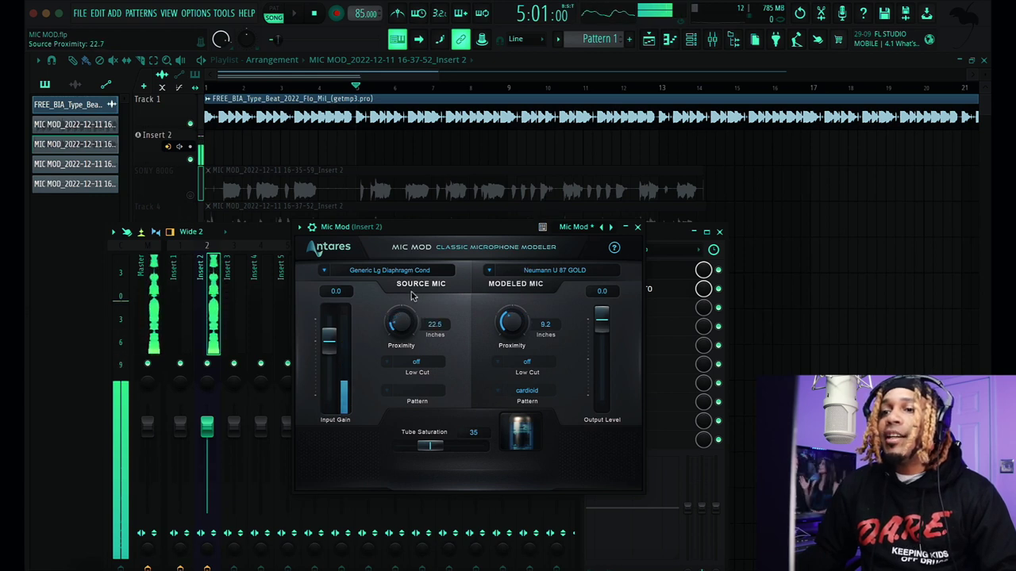
left_click_drag(514, 330, 517, 275)
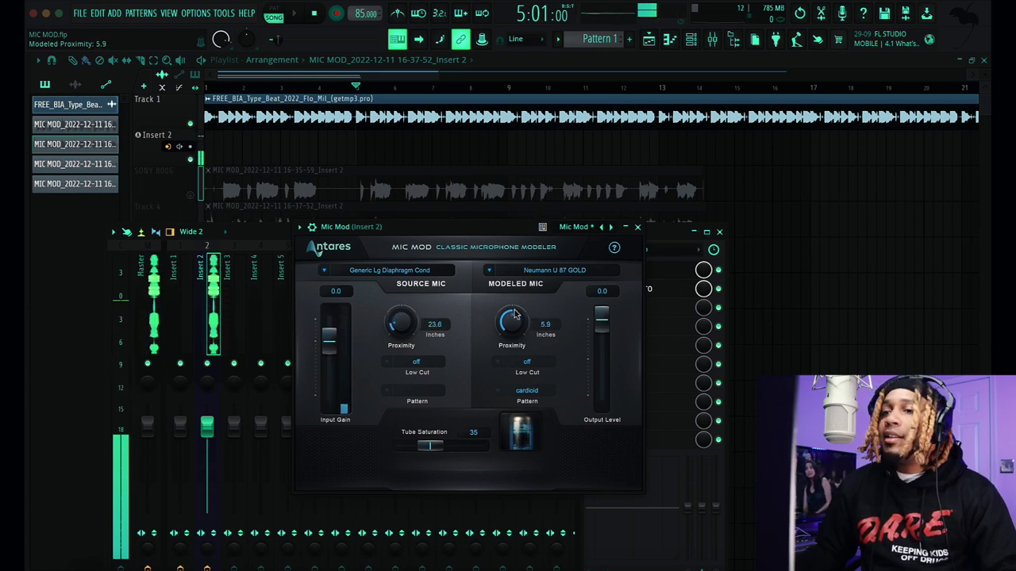
left_click_drag(466, 448, 420, 449)
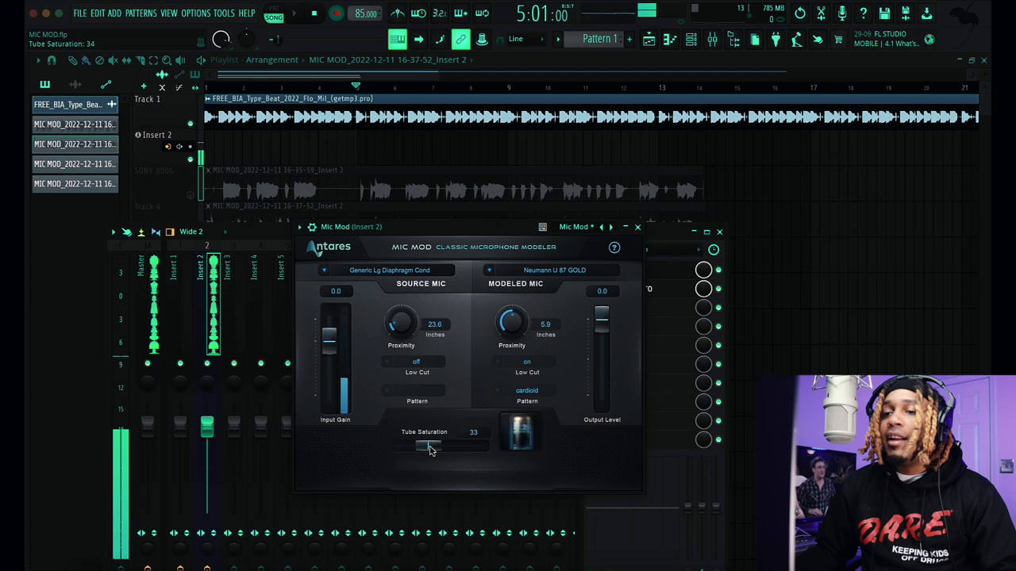
left_click_drag(422, 449, 447, 450)
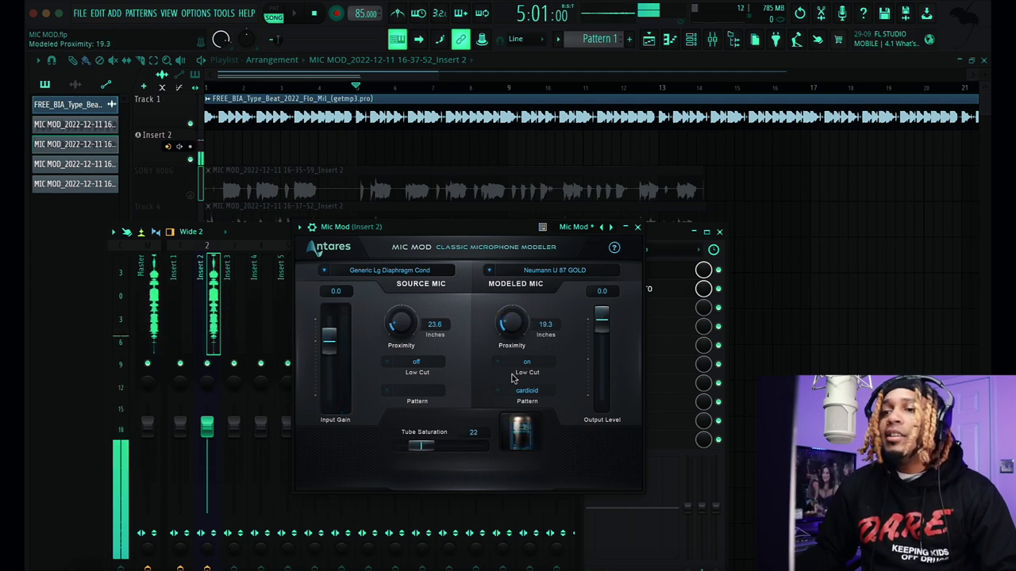
Set source proximity to 0.0 and modeled proximity to 29.1 inches, turn on the source low cut, and raise tube saturation to 35
left_click_drag(511, 379, 511, 413)
left_click_drag(424, 239, 426, 249)
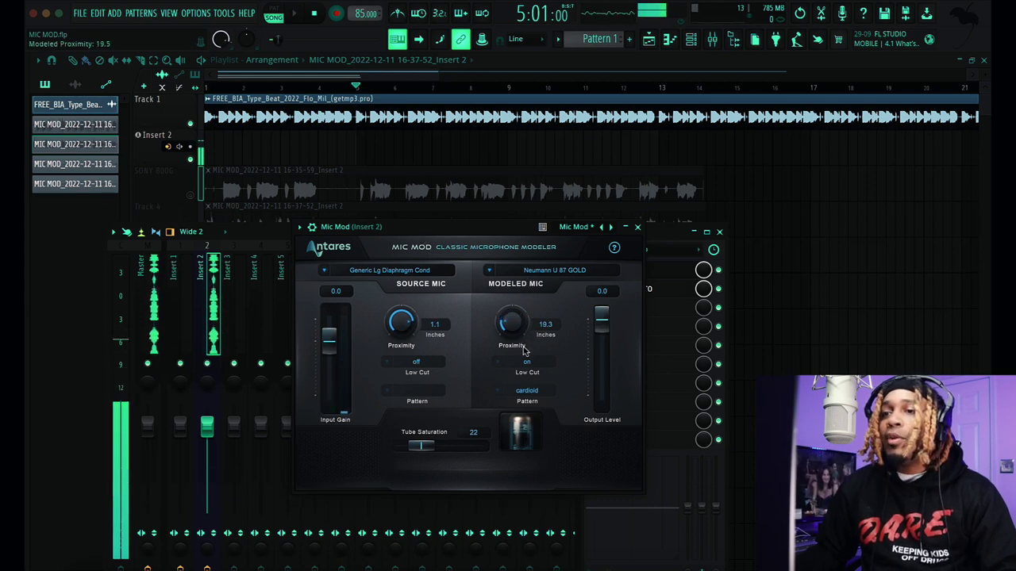
mouse_move(423, 447)
left_mouse_down()
mouse_move(455, 450)
mouse_move(432, 449)
left_mouse_up()
left_click(417, 362)
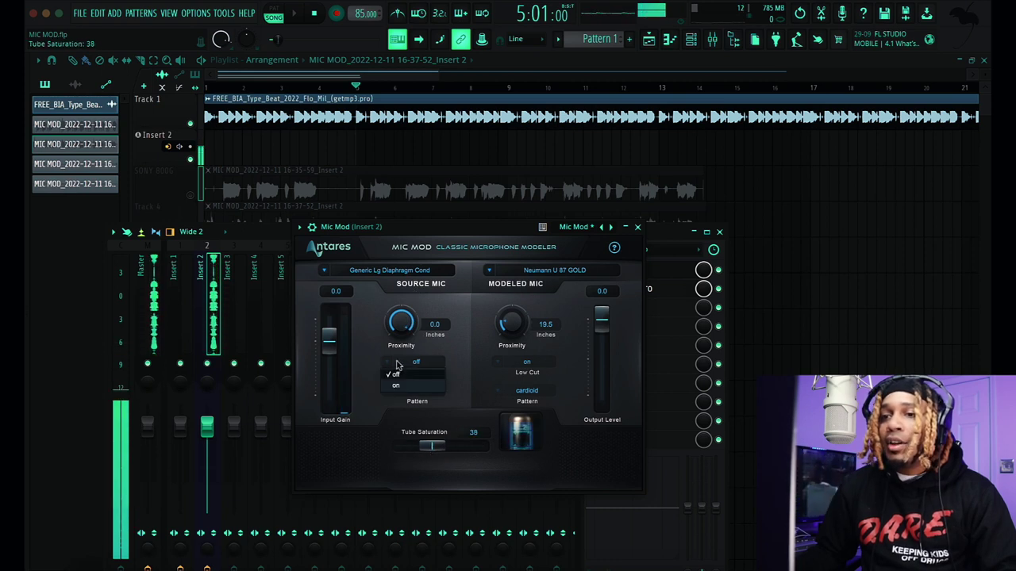
mouse_move(432, 446)
left_mouse_down()
mouse_move(451, 446)
mouse_move(429, 446)
left_mouse_up()
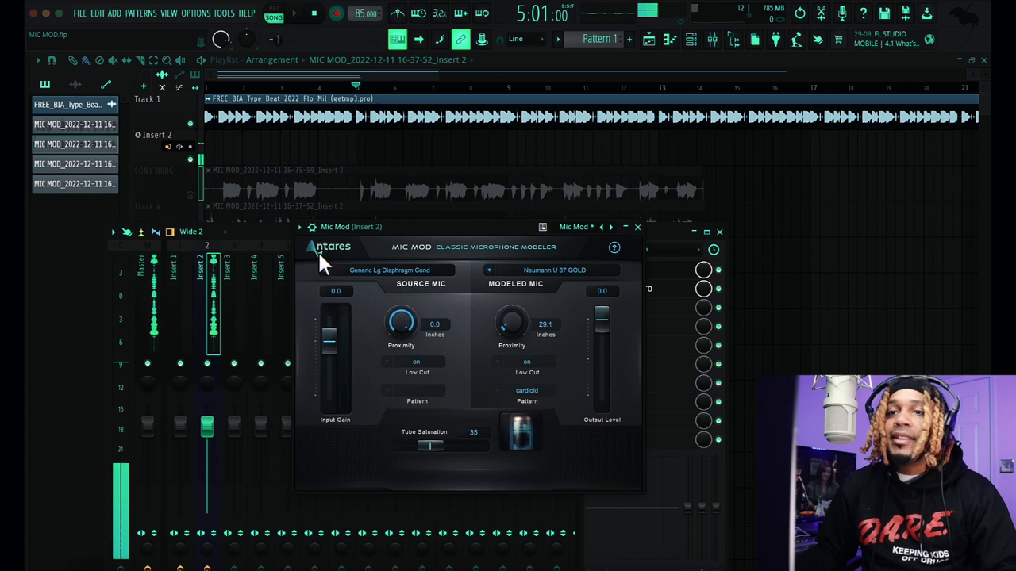
Unmute the SONY 800G track, return the playhead to bar 1 and arm the Insert 2 track for recording
left_click(192, 195)
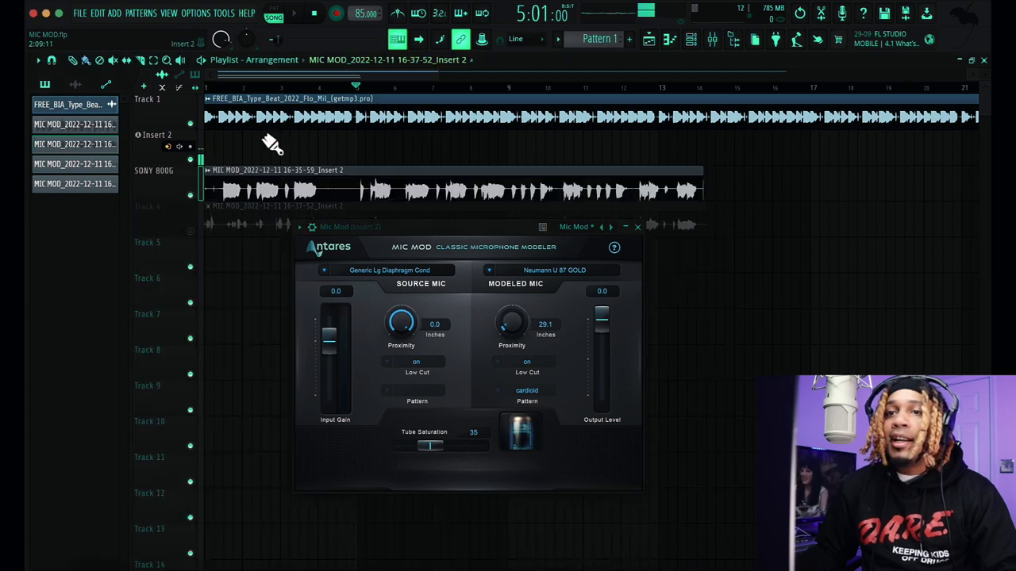
left_click(337, 14)
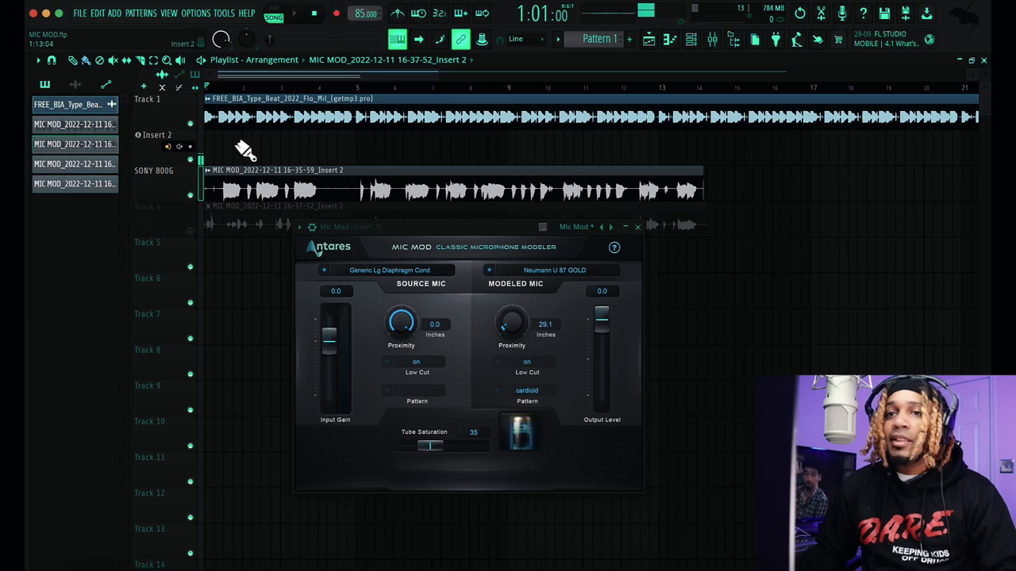
left_click(191, 147)
key("space")
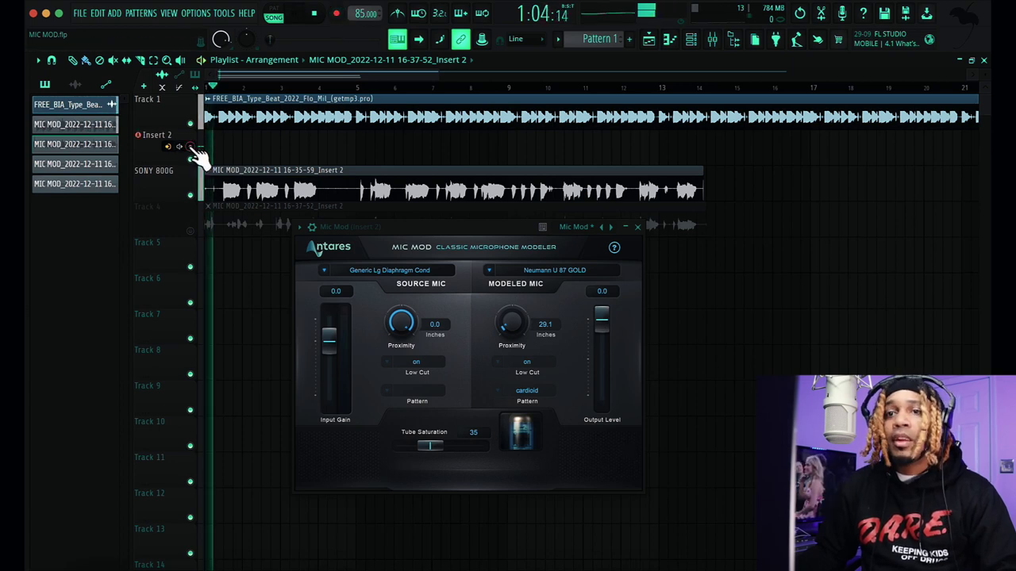
key("space")
Record a vocal take from bar 1 onto Insert 2 with the Everything recording option, stopping after bar 13
left_click(338, 15)
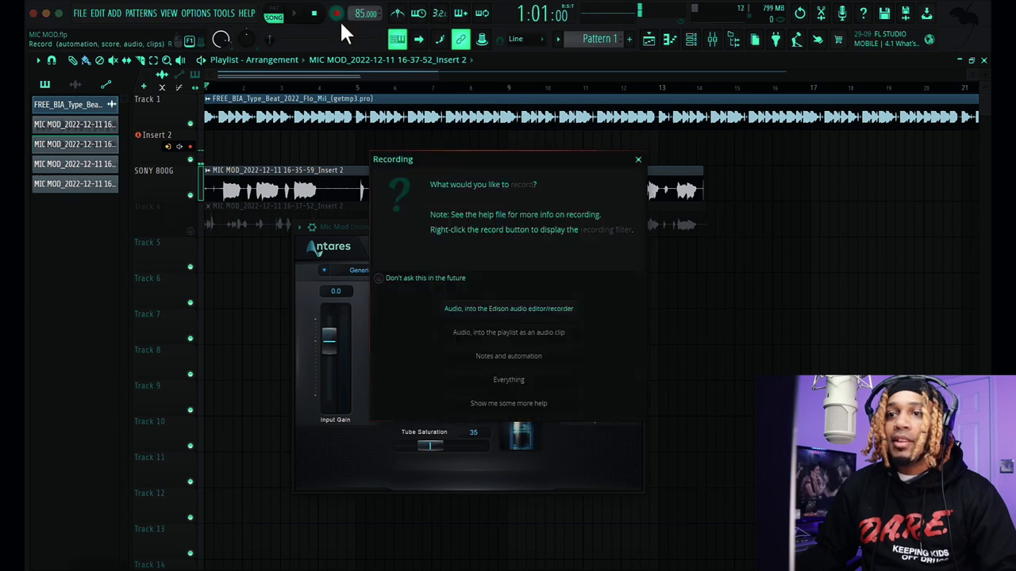
left_click(497, 390)
key("space")
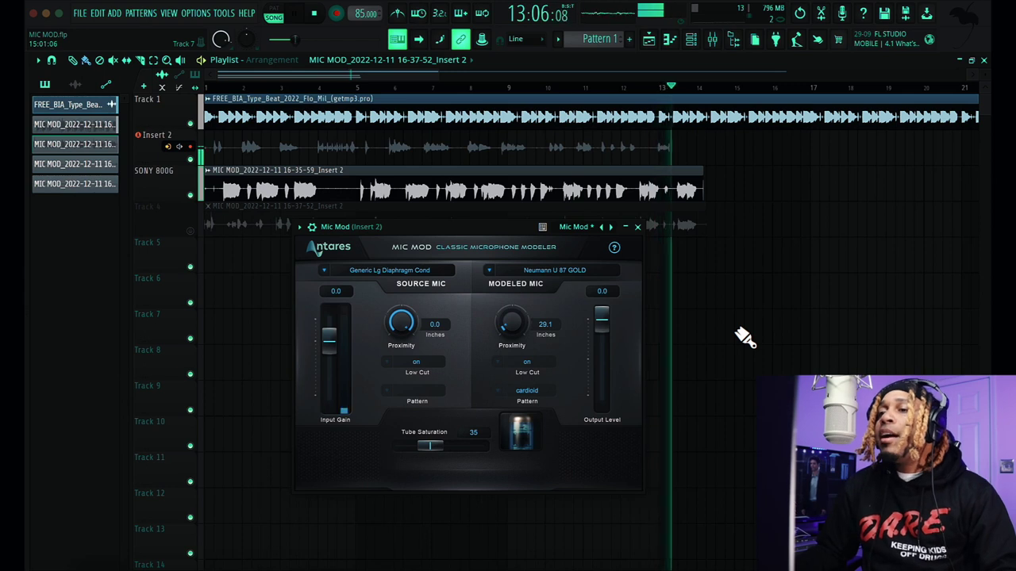
left_click_drag(519, 228, 697, 251)
key("space")
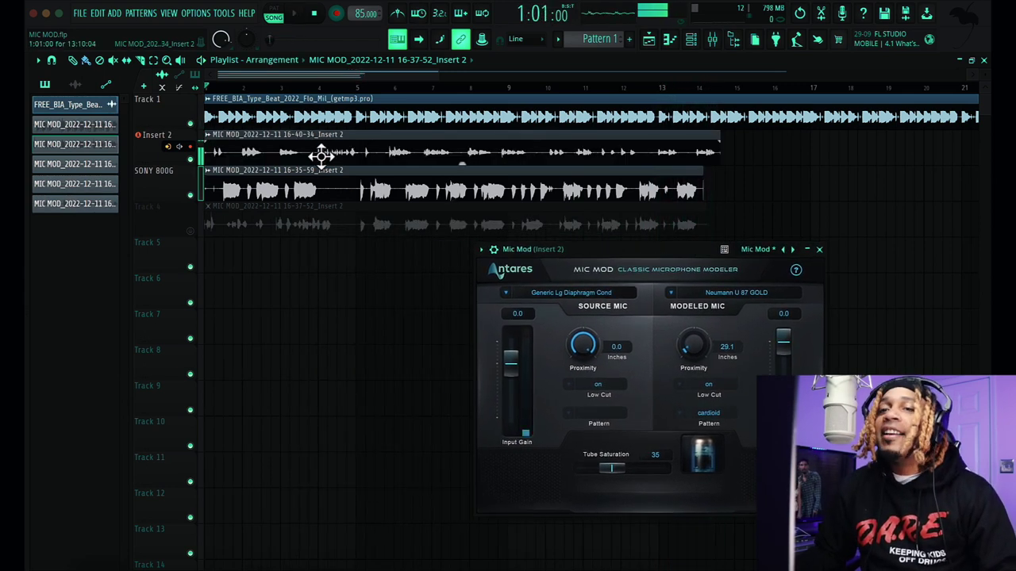
Move the new take from the Insert 2 track to Track 5 and disarm Insert 2
left_click_drag(325, 152, 295, 272)
double_click(294, 269)
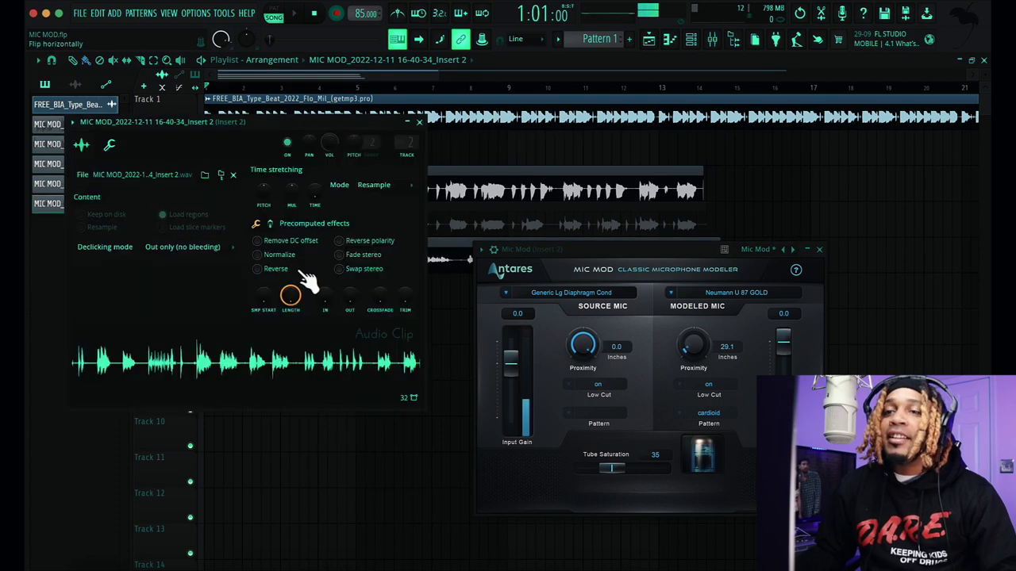
left_click(419, 121)
left_click(712, 41)
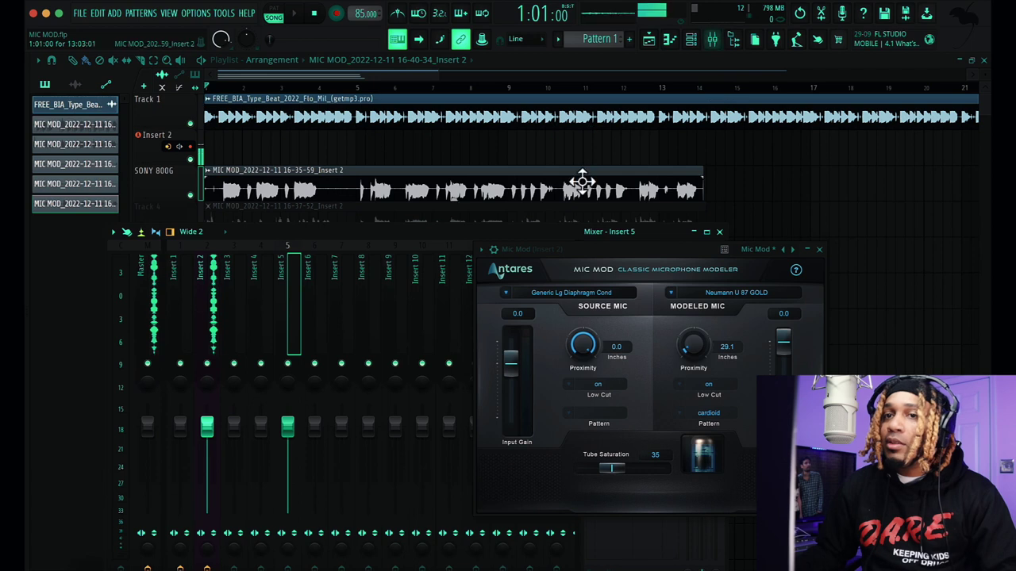
key("F9")
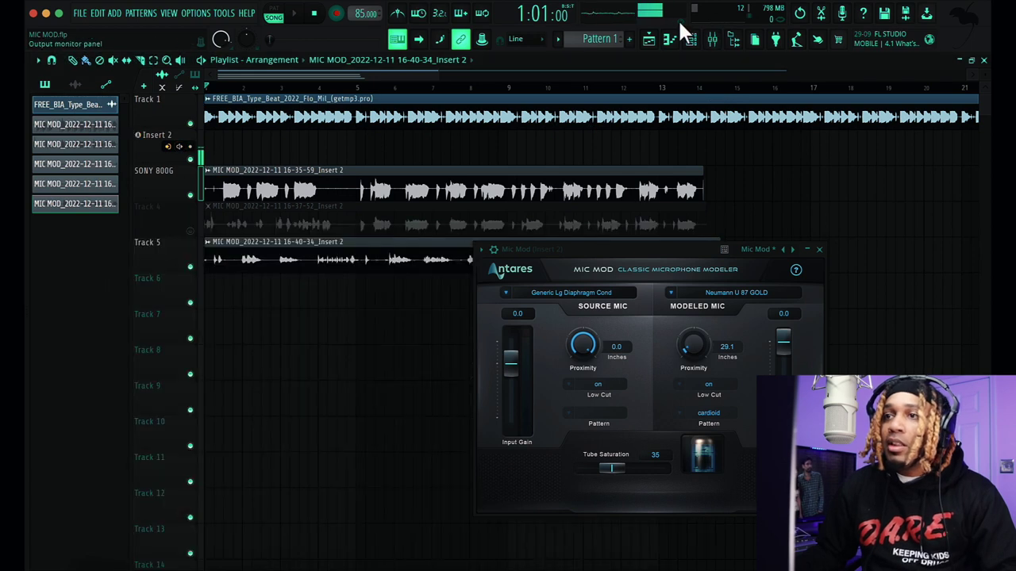
Turn off record mode, close Mic Mod, and bypass Mic Mod and Auto-Tune Pro on Insert 2 in the mixer
left_click(712, 41)
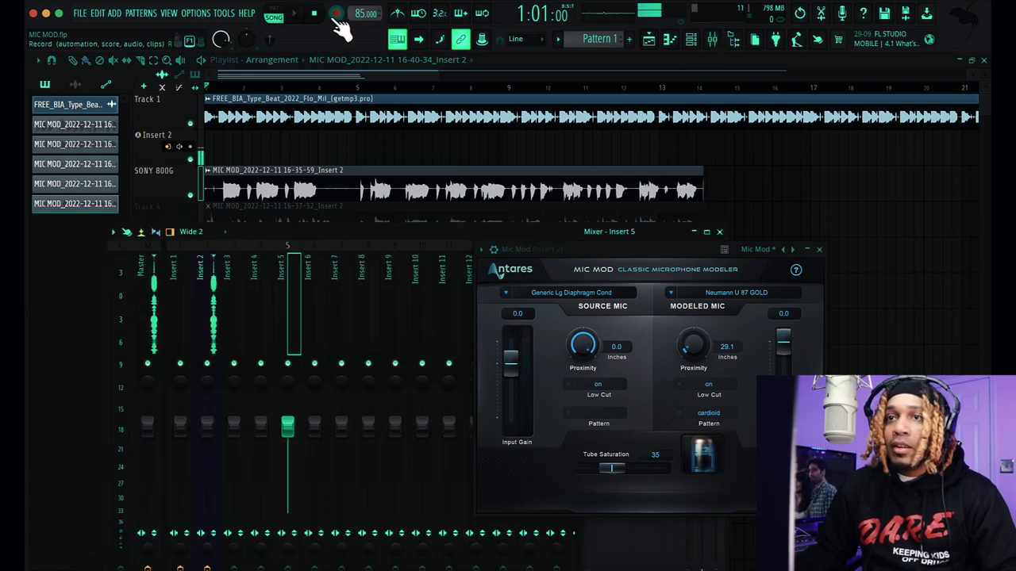
left_click(200, 246)
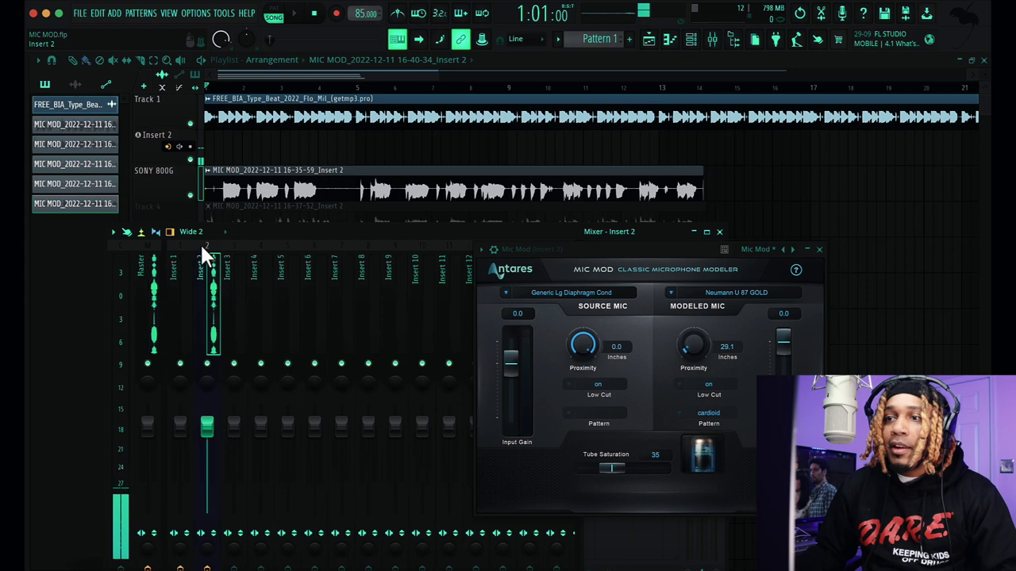
left_click(819, 249)
left_click(718, 269)
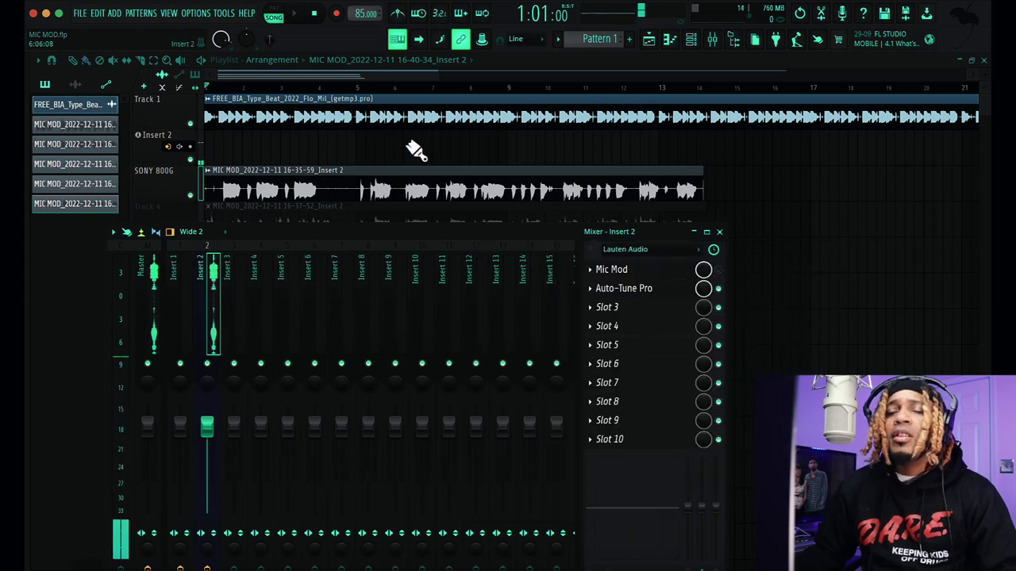
left_click(718, 288)
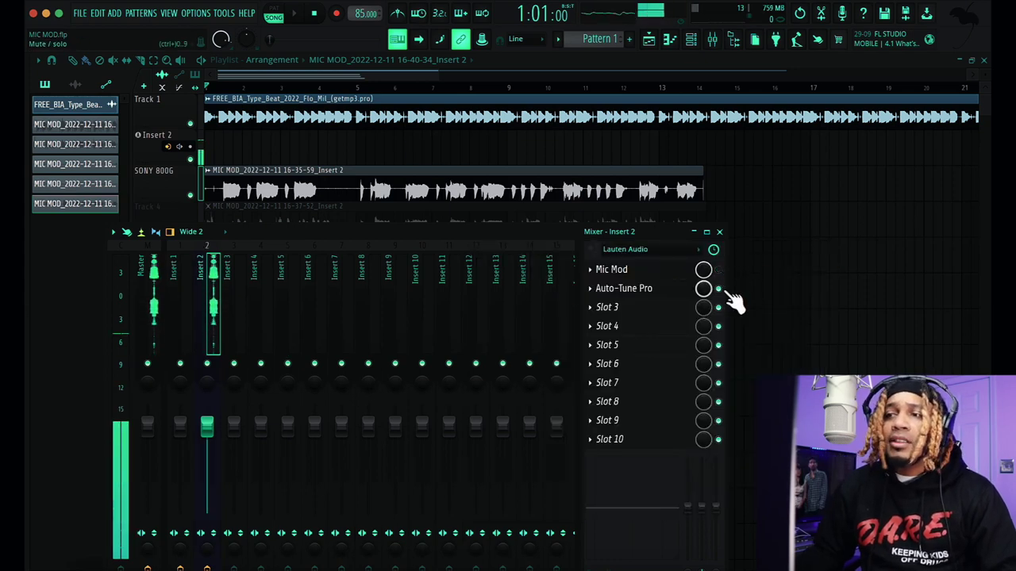
Play the SONY 800G and Track 5 takes together over the beat, and stop playback after listening
left_click(318, 92)
key("space")
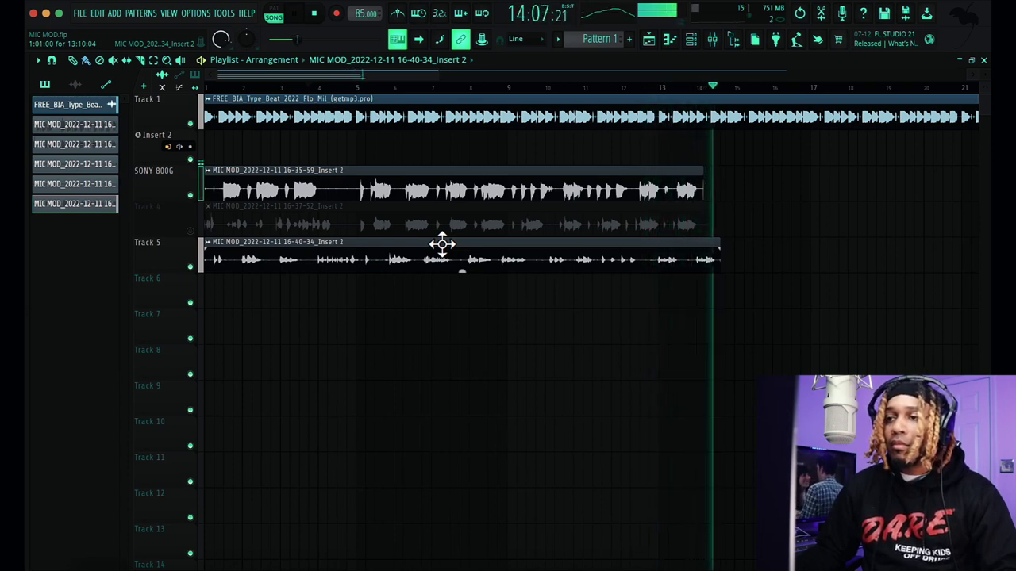
key("space")
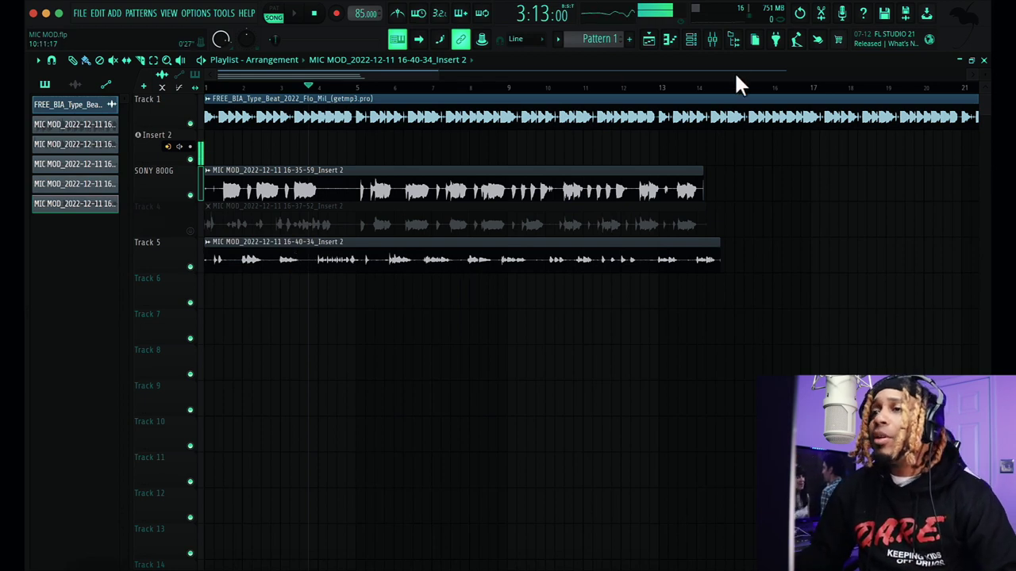
Open Mic Mod from Insert 2's effects, arrange its window and the mixer, and choose the Telefunken TELE U47 as the modeled mic
left_click(718, 46)
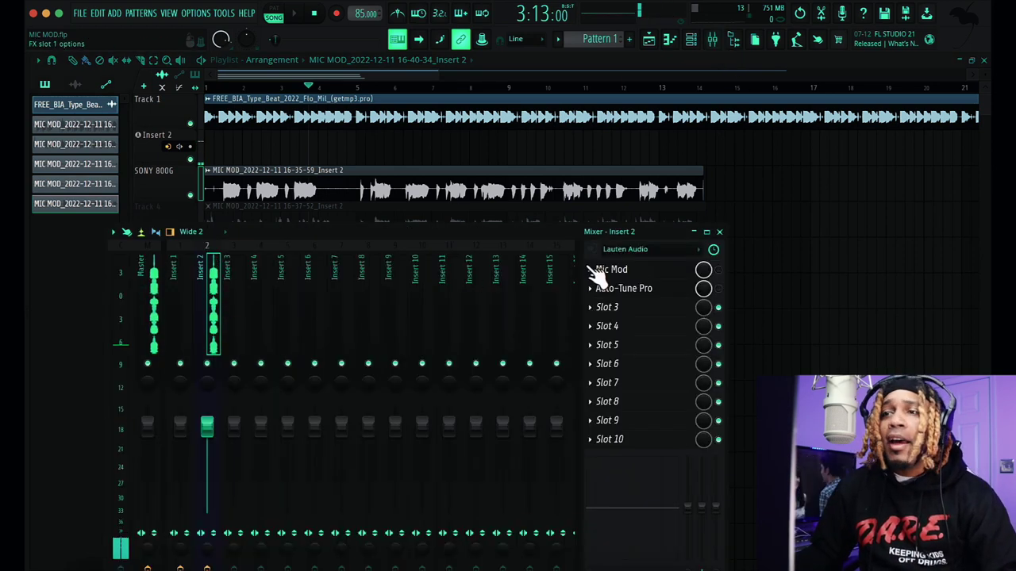
left_click(632, 272)
left_click_drag(616, 242, 435, 293)
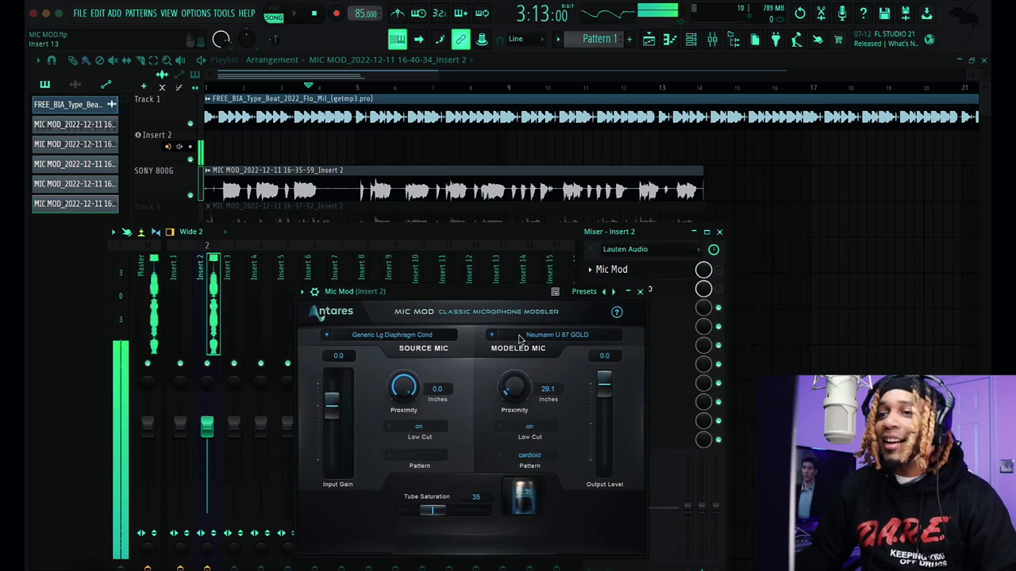
left_click_drag(427, 236, 560, 294)
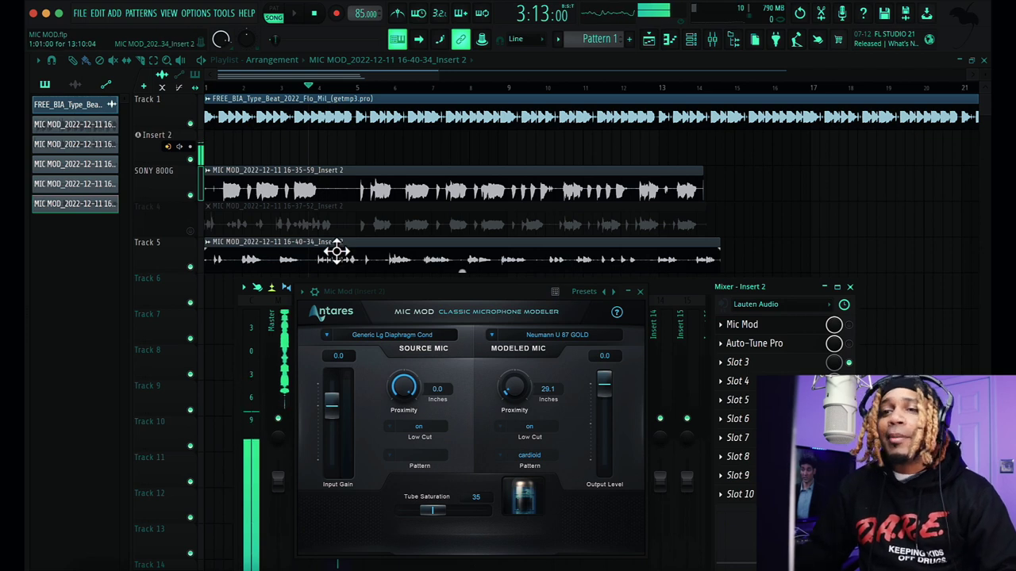
left_click(551, 333)
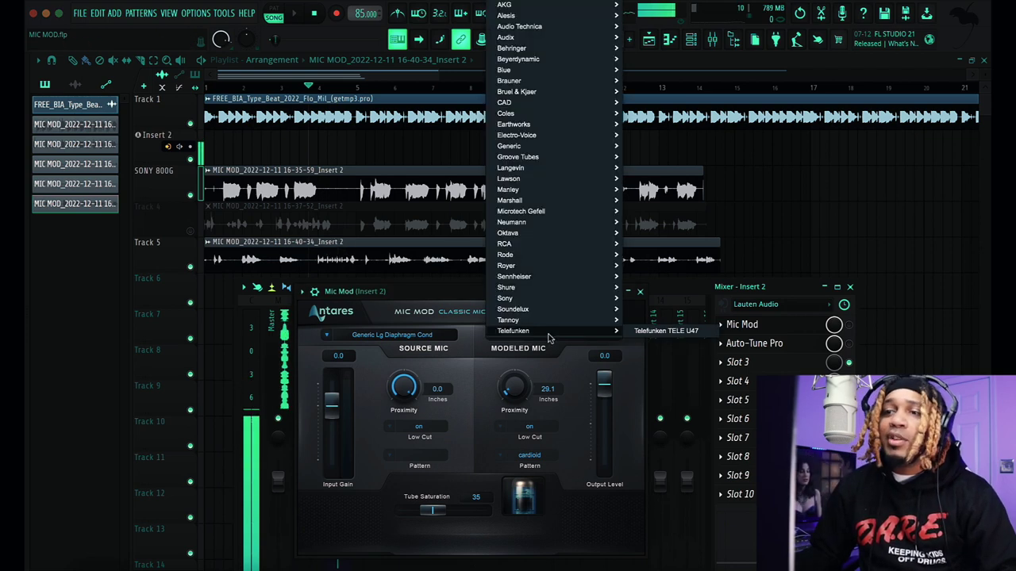
mouse_move(546, 228)
mouse_move(540, 331)
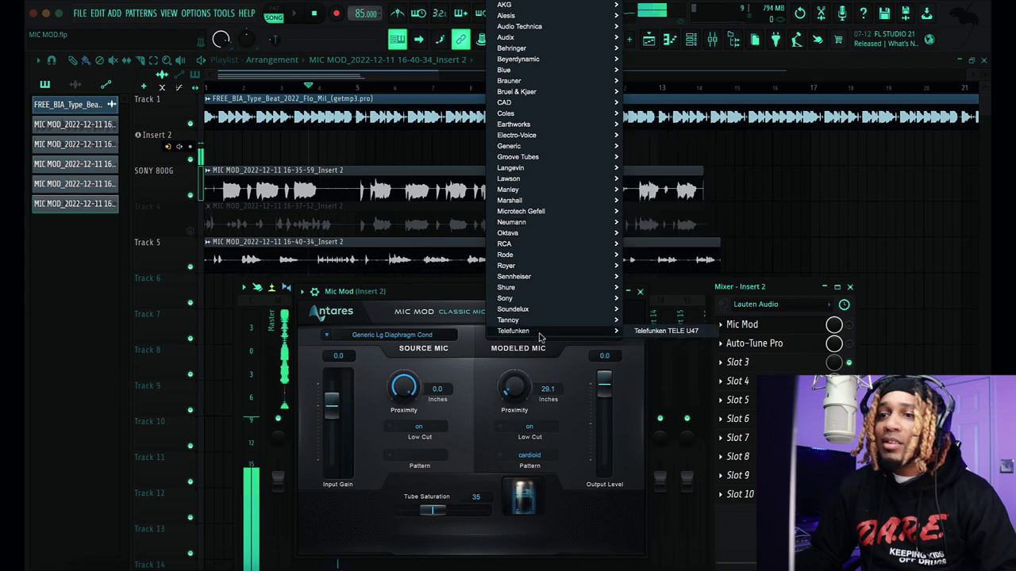
left_click(669, 334)
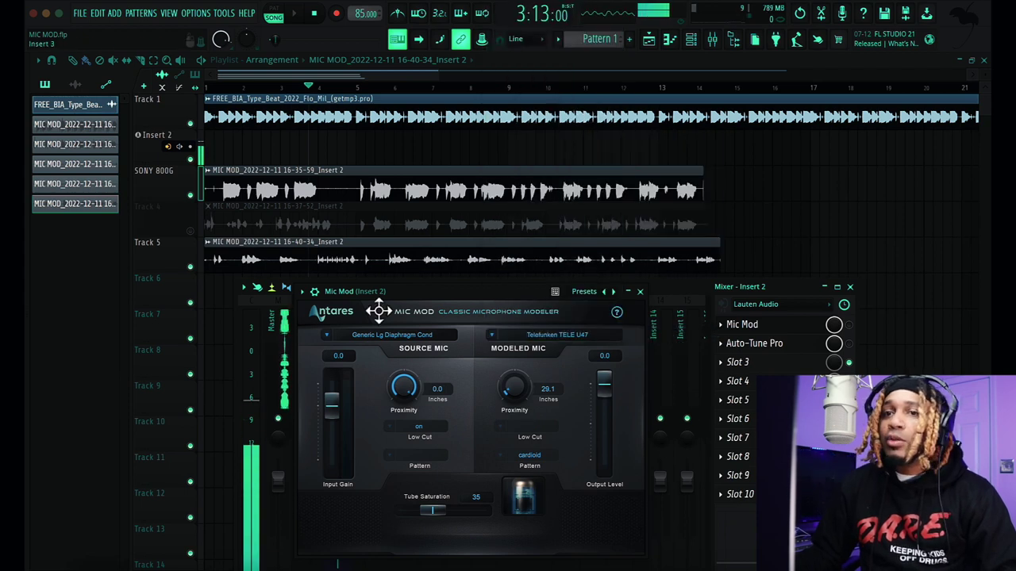
Mute Track 5 and the SONY 800G track, and re-enable Mic Mod and Auto-Tune Pro on Insert 2
left_click(189, 267)
left_click(190, 195)
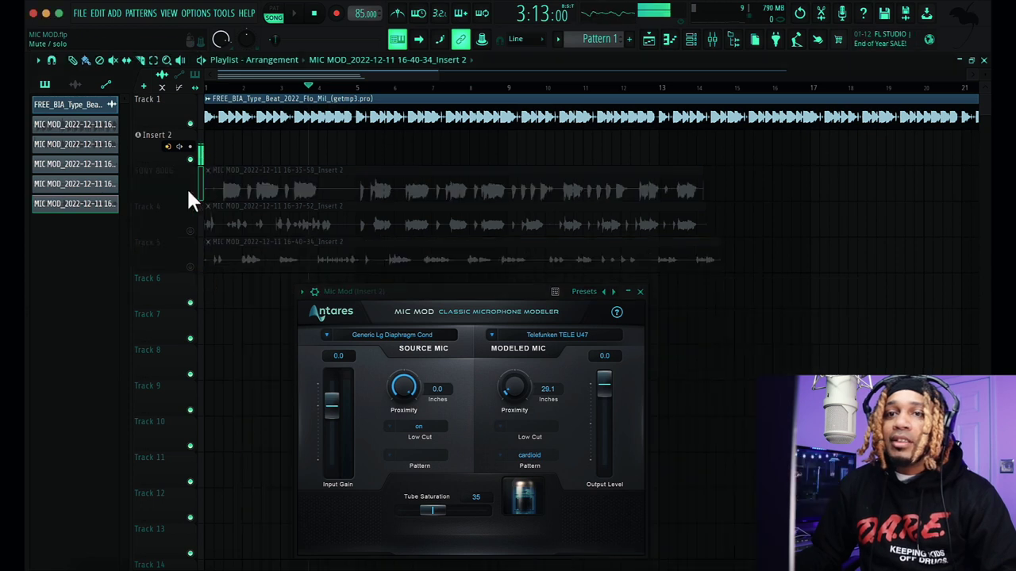
left_click(712, 39)
left_click(848, 343)
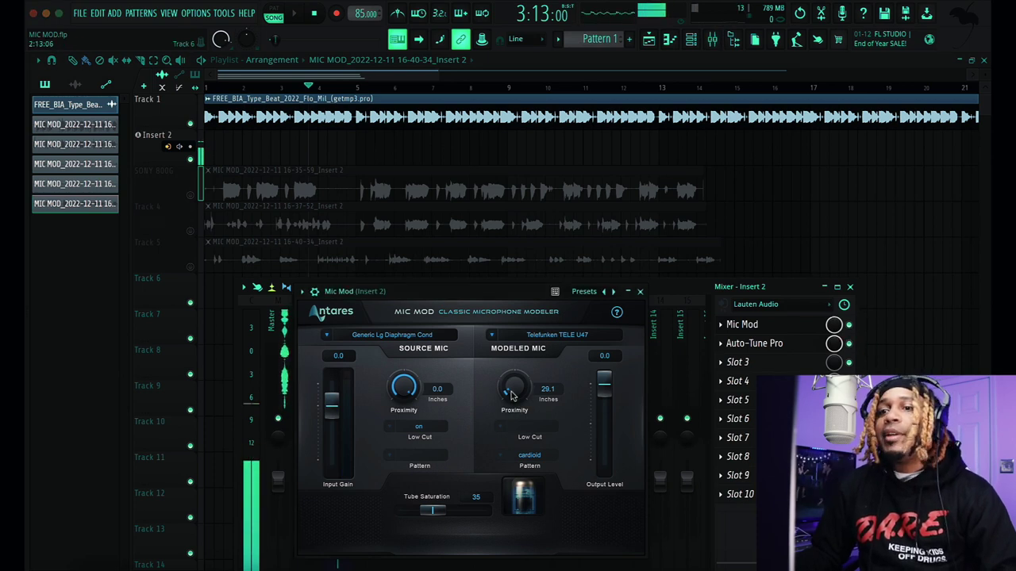
Turn the modeled mic's proximity down to off in Mic Mod
left_click_drag(396, 426, 400, 441)
left_click_drag(514, 386, 516, 422)
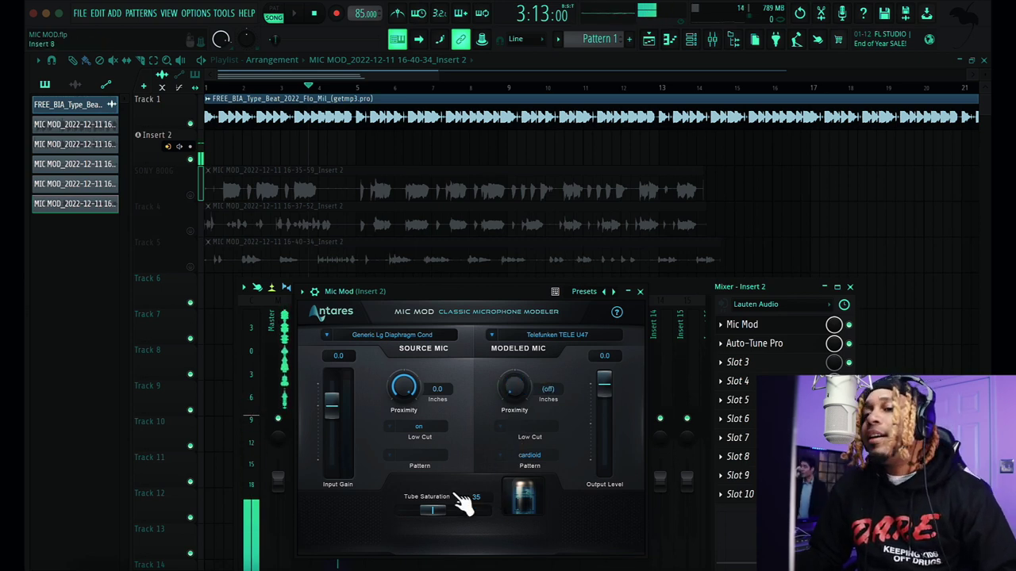
Try Mic Mod with the modeled mic's proximity at 0.0 inches and the source mic's proximity at 12.0 inches, then off
mouse_move(506, 397)
left_mouse_down()
mouse_move(507, 388)
mouse_move(520, 404)
left_mouse_up()
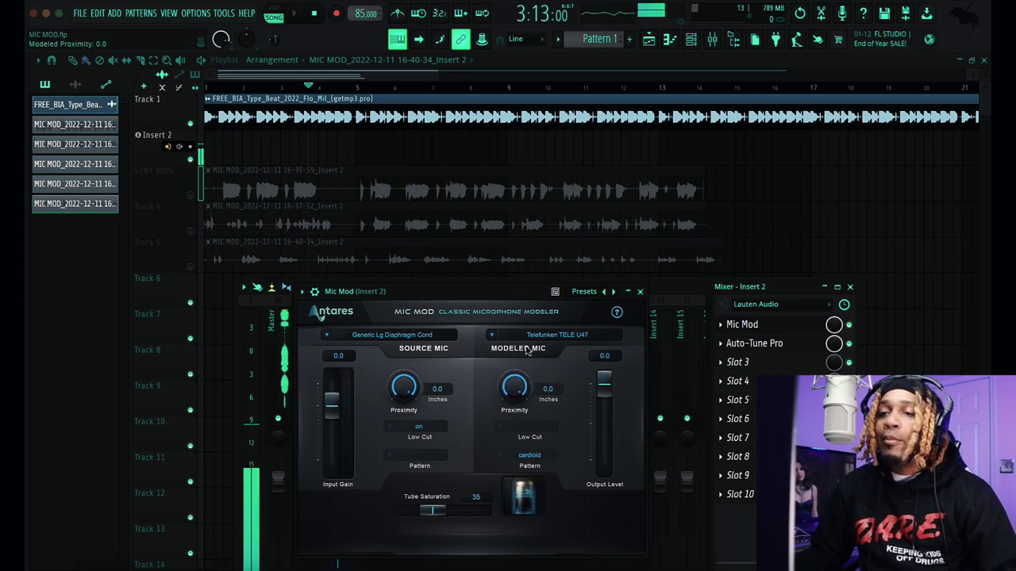
left_click_drag(405, 385, 406, 349)
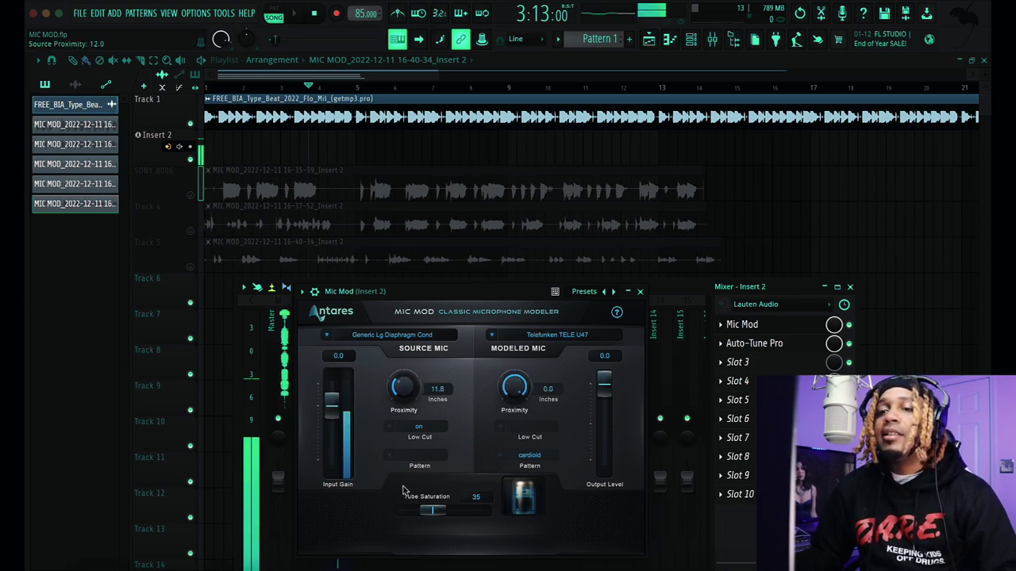
left_click_drag(404, 532, 407, 555)
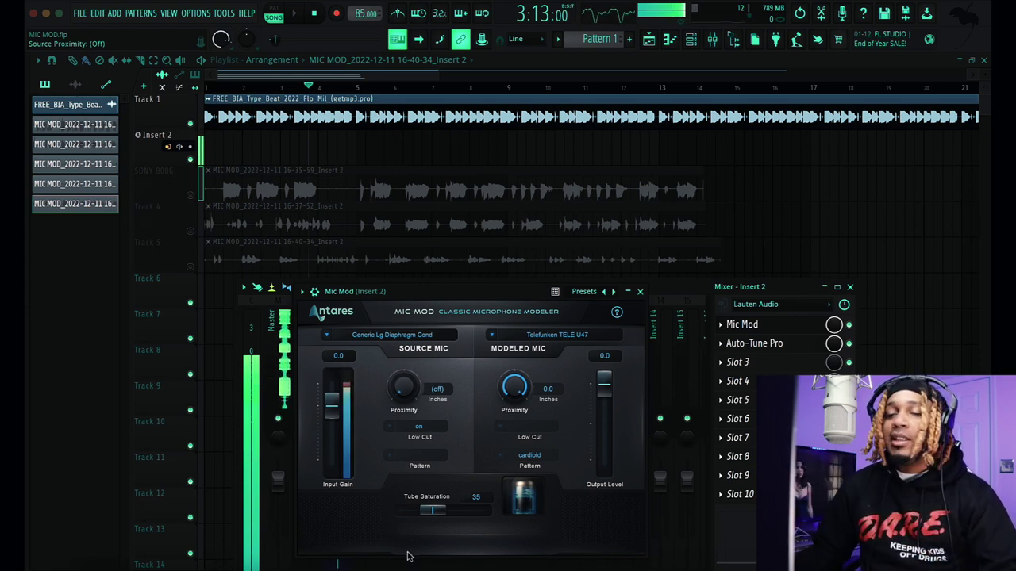
Bypass Auto-Tune Pro on Insert 2 and try proximities of 9.6 inches for the source mic and 5.2 inches for the modeled mic
left_click(848, 344)
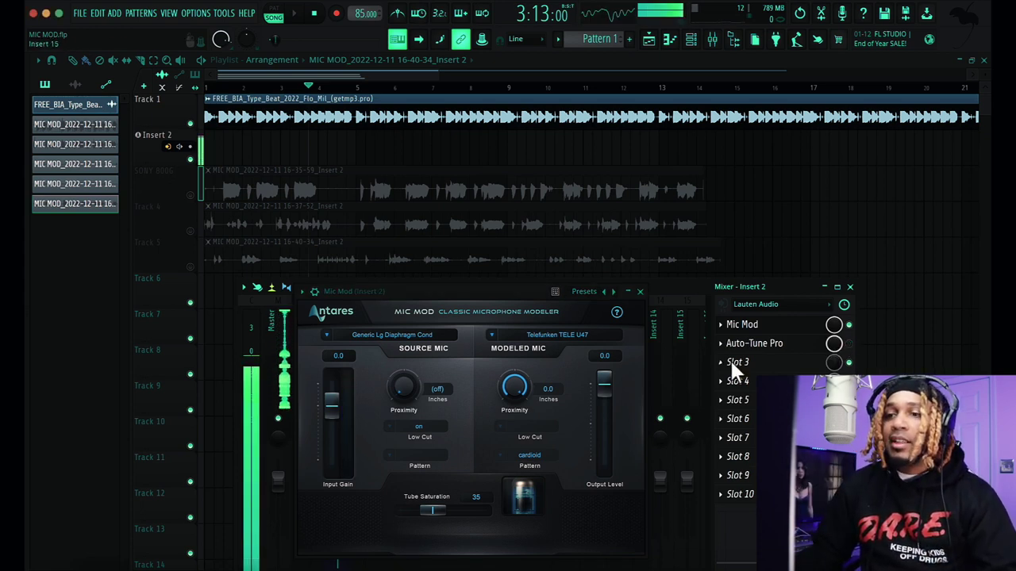
left_click_drag(403, 386, 412, 317)
left_click_drag(537, 391, 533, 350)
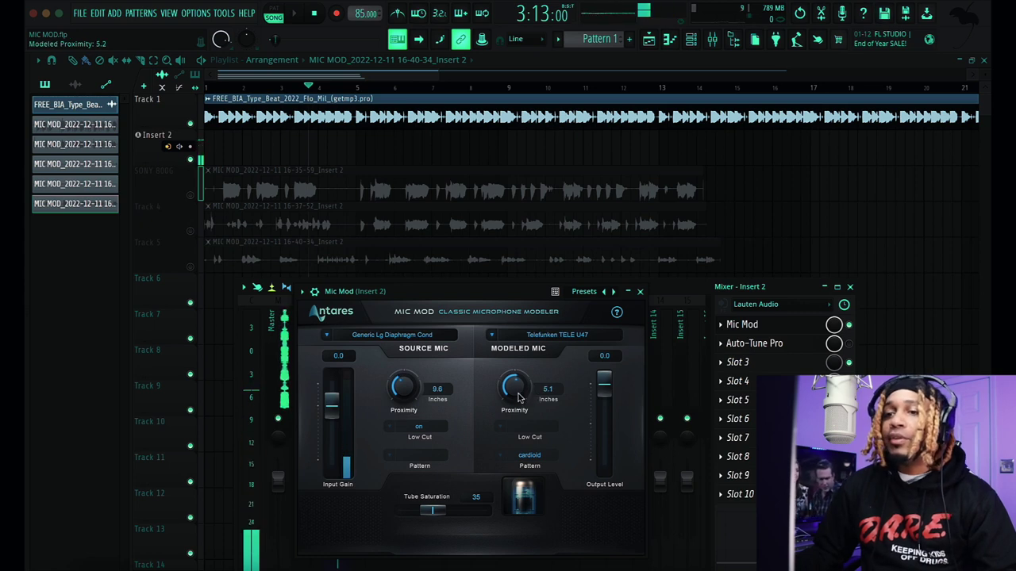
Switch off the source mic's low cut, setting its proximity to 11.0 inches and the tube saturation to 39
left_click(426, 428)
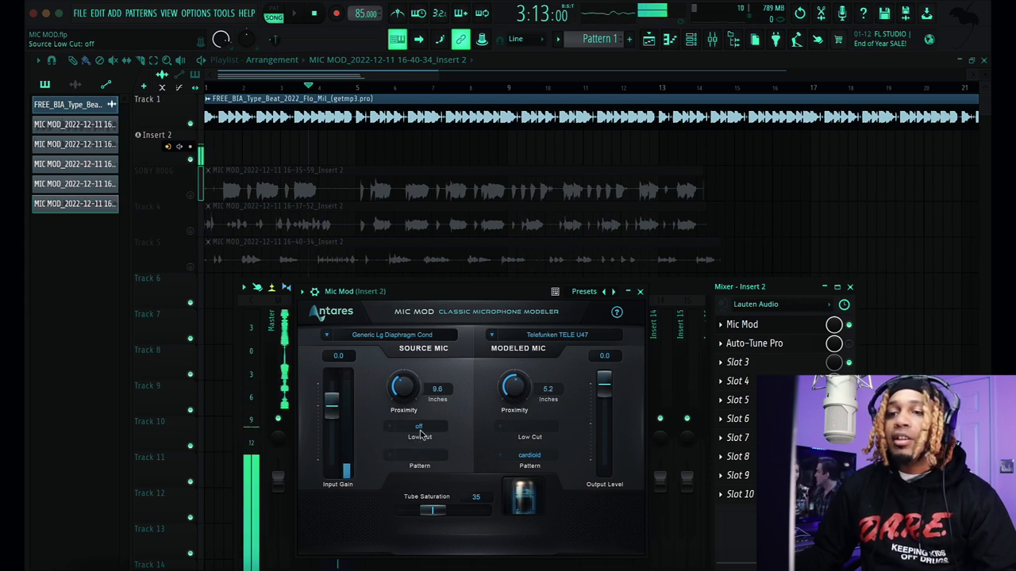
scroll(403, 388, "up", 5)
mouse_move(434, 510)
left_mouse_down()
mouse_move(449, 514)
mouse_move(438, 517)
left_mouse_up()
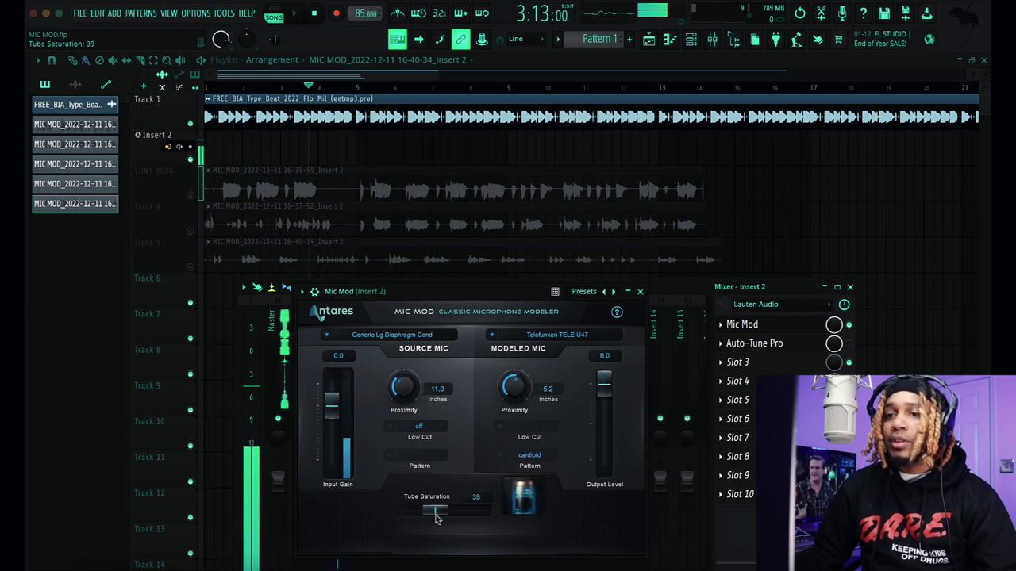
Compare the voice with Mic Mod bypassed, and set the tube saturation to 67 and the modeled mic's proximity to 6.2 inches
left_click(853, 327)
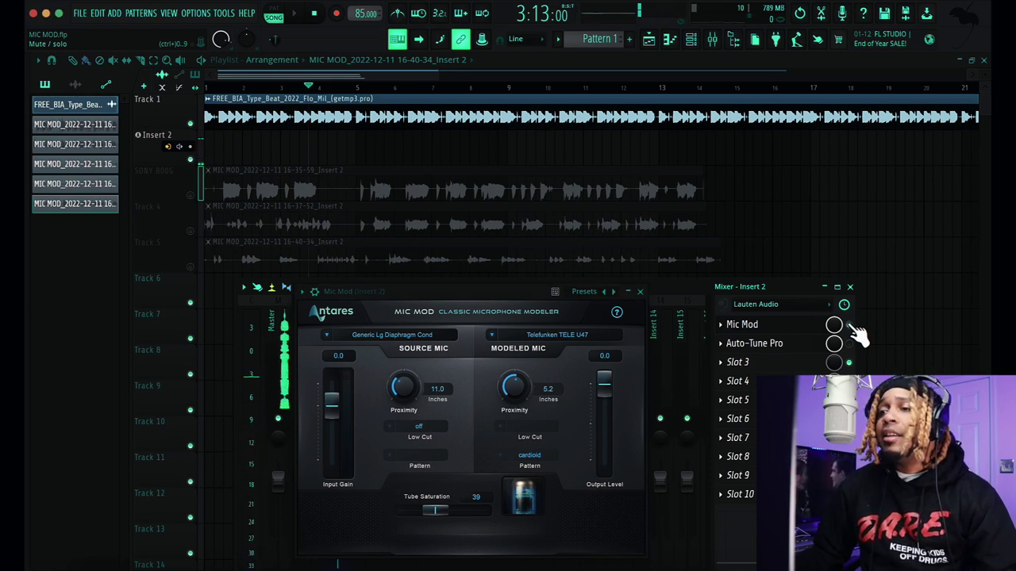
left_click_drag(508, 397, 511, 381)
left_click_drag(435, 510, 457, 514)
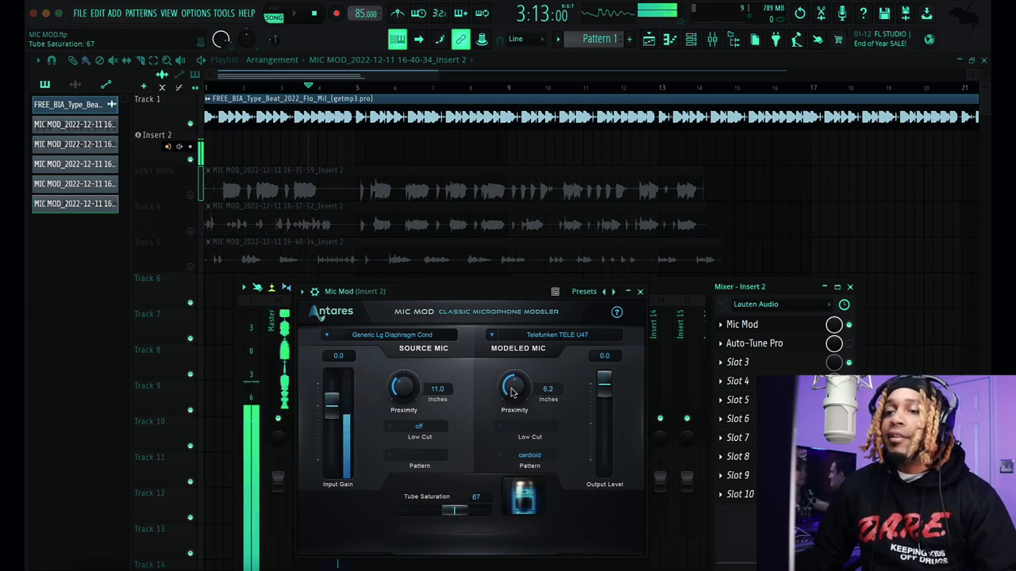
Lower Mic Mod's output level to test it and restore it to 0.0
left_click_drag(604, 381, 607, 500)
left_click_drag(607, 446, 605, 383)
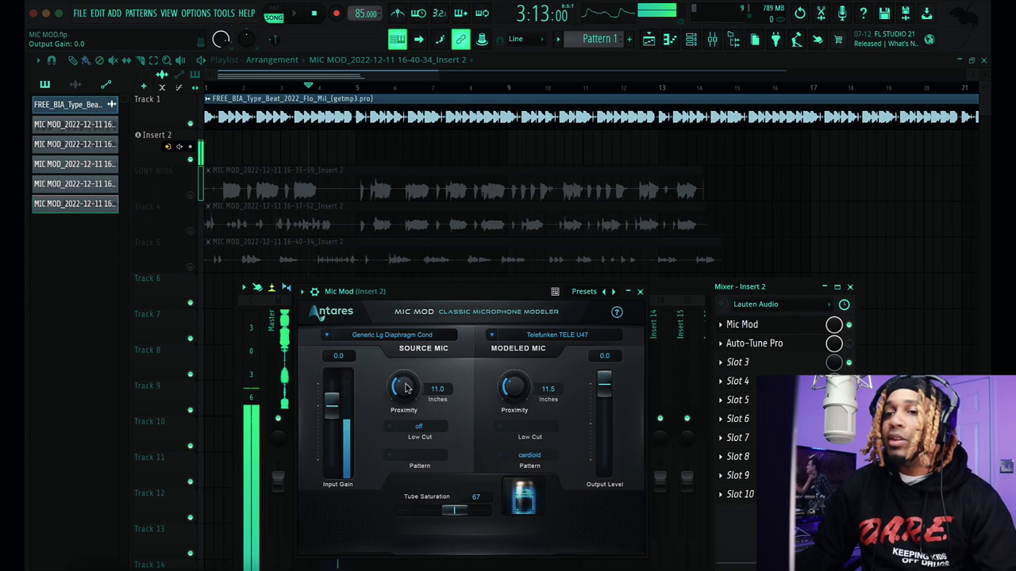
Adjust Mic Mod's proximity to 5.2 inches for the source mic and 4.9 inches for the modeled mic
left_click_drag(415, 342, 416, 290)
left_click_drag(436, 341, 451, 387)
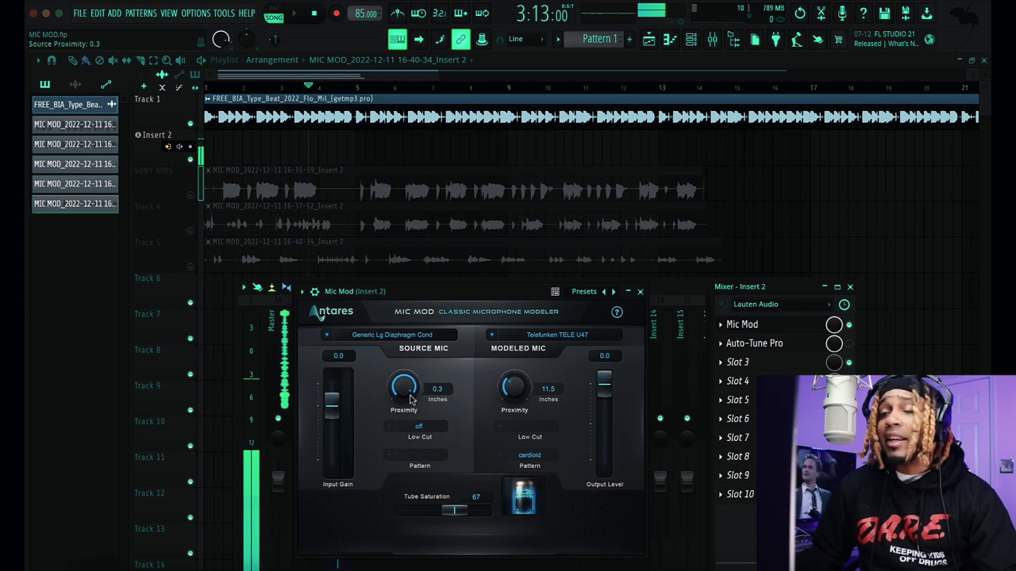
left_click_drag(402, 432, 402, 443)
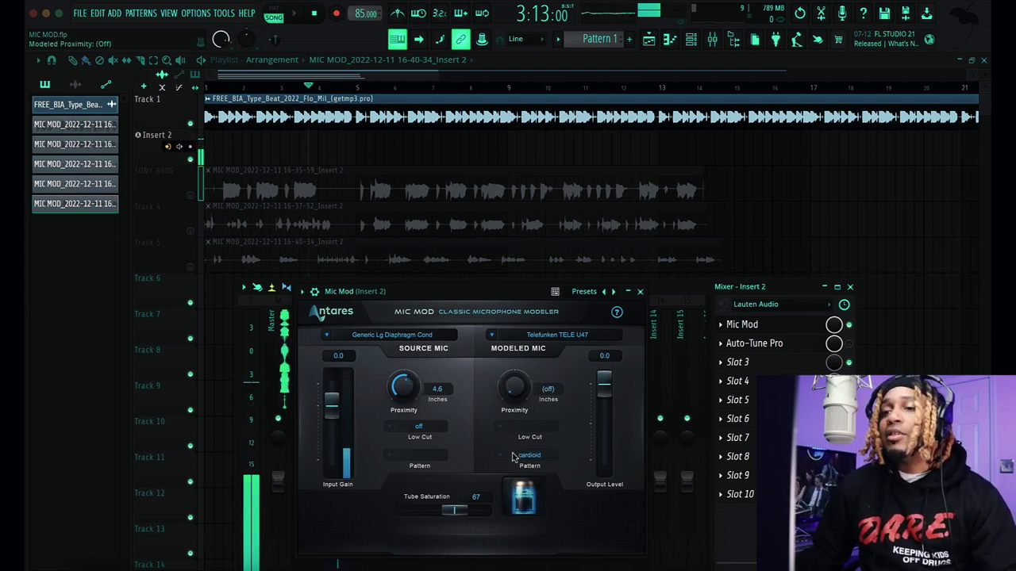
left_click_drag(530, 270, 524, 385)
left_click_drag(396, 386, 403, 388)
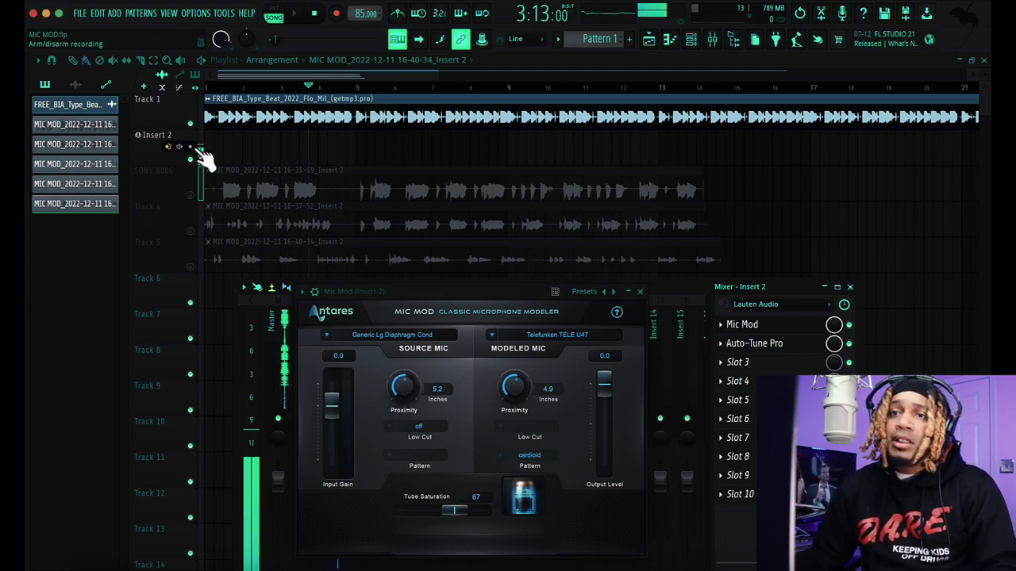
Hide the mixer, record a new vocal take on Insert 2 with the Everything recording option, and stop at the end
key("F9")
left_click(337, 14)
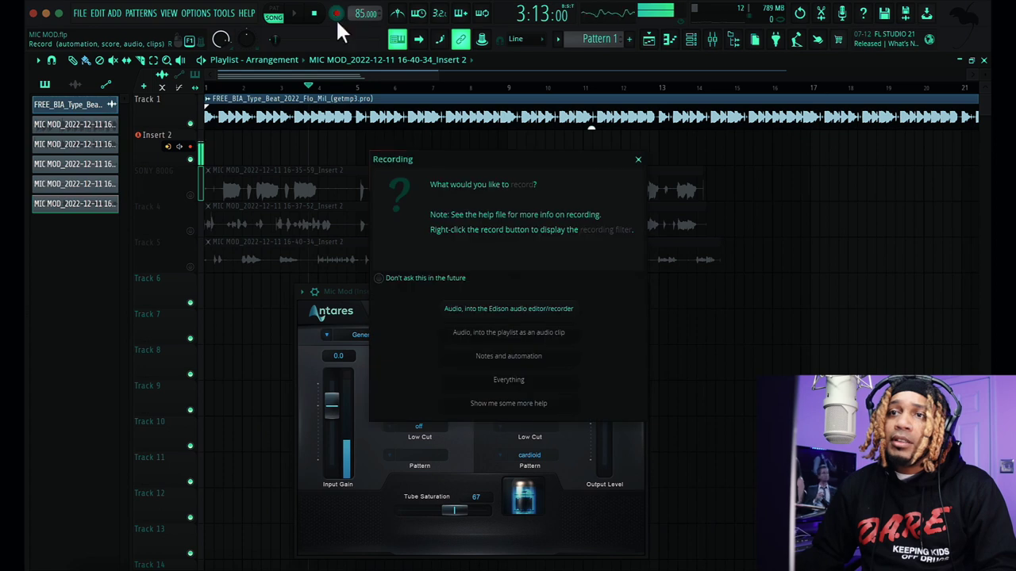
left_click(523, 381)
key("space")
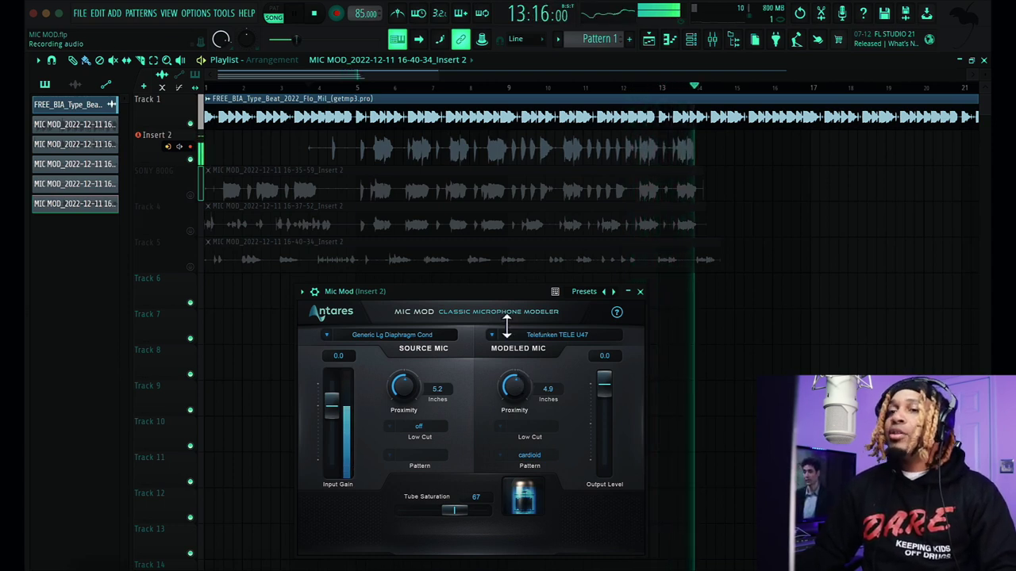
key("space")
Move the newly recorded clip from the Insert 2 track down to Track 6, keeping its timing
scroll(434, 207, "down", 5)
scroll(433, 206, "up", 5)
scroll(419, 190, "down", 2)
scroll(373, 136, "up", 1)
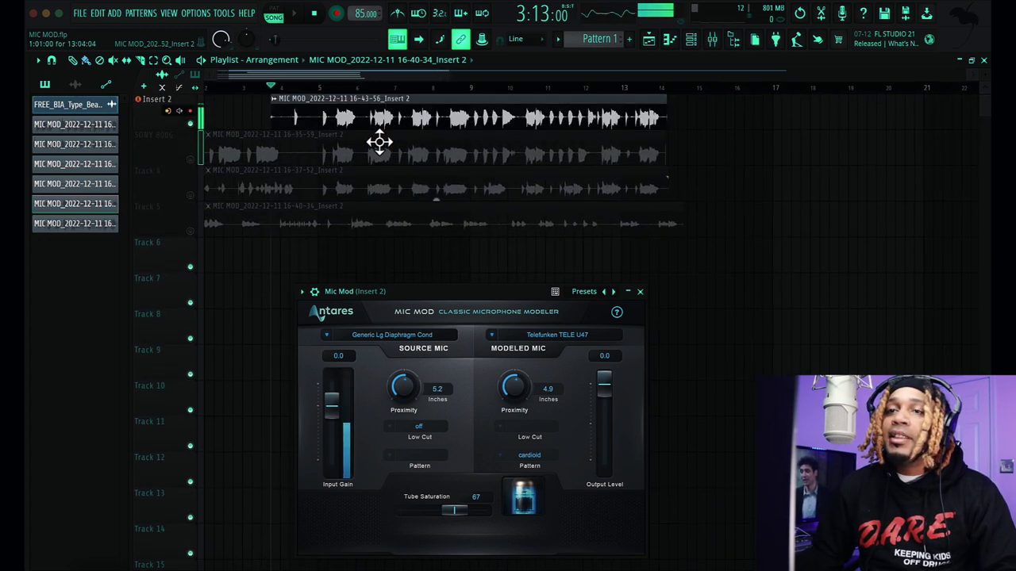
left_click_drag(367, 116, 367, 252)
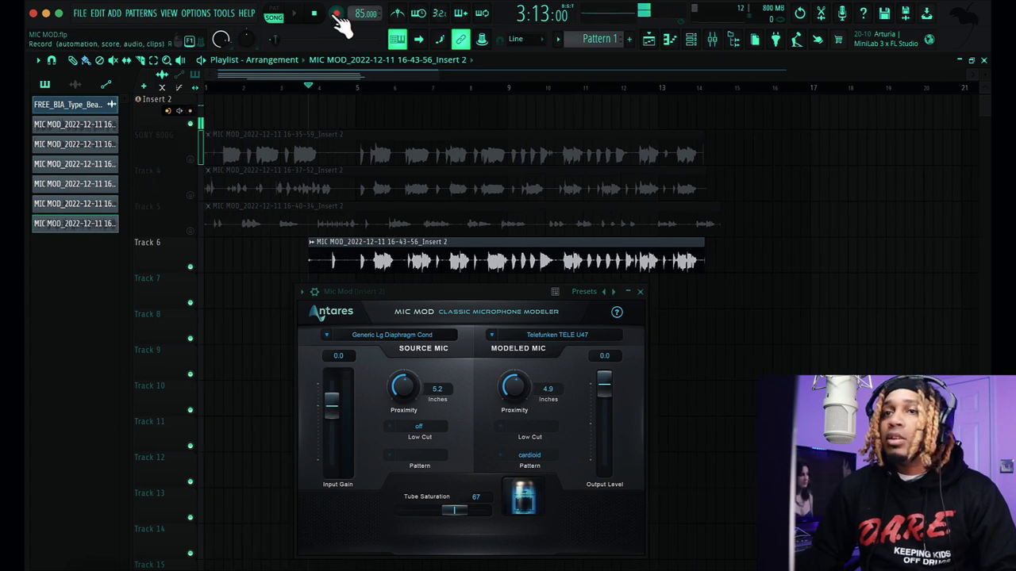
Bypass Mic Mod and Auto-Tune Pro on Insert 2, close the Mic Mod window, and play the new take from around bar 4
left_click(712, 41)
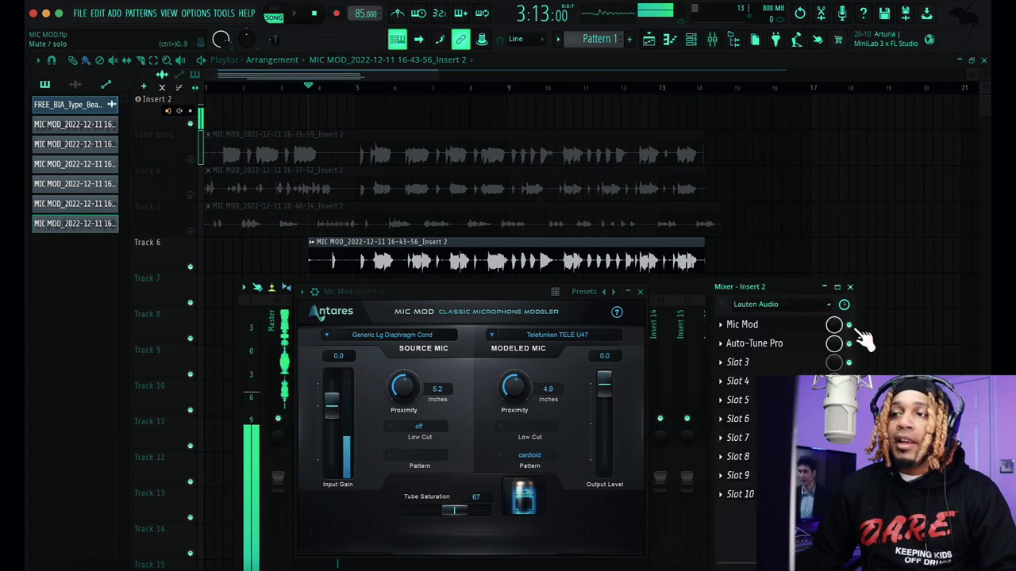
left_click(639, 291)
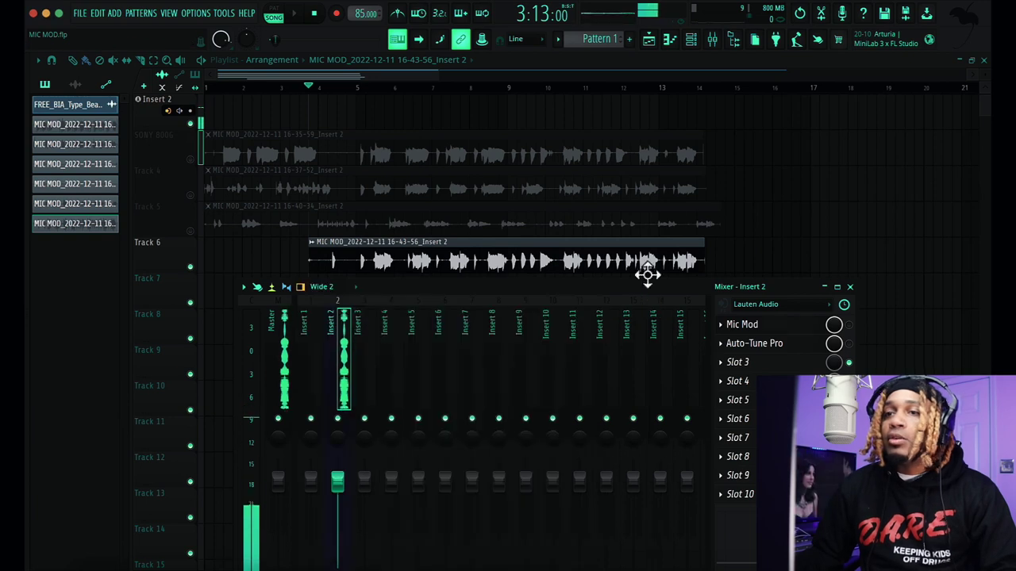
left_click(320, 86)
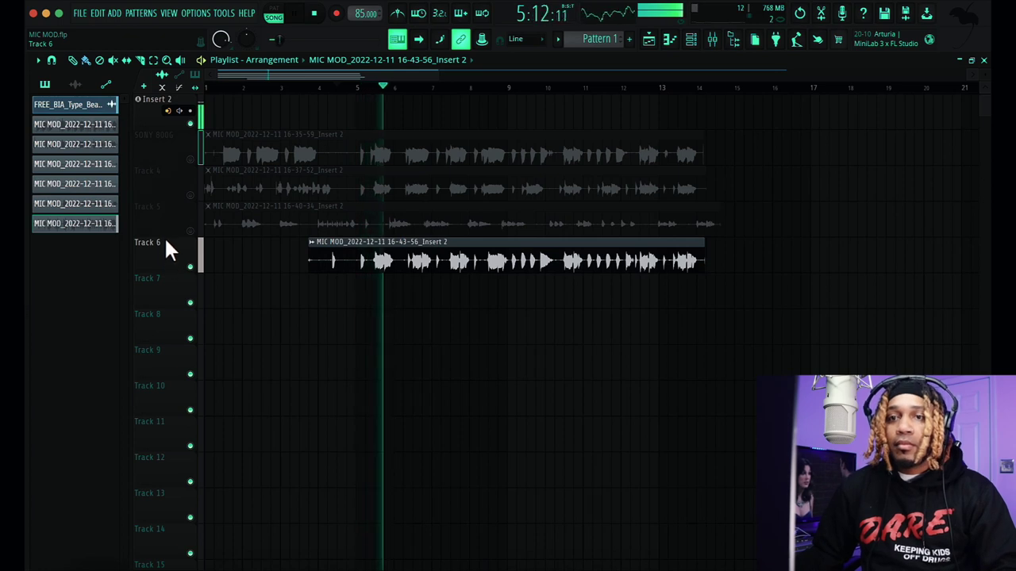
right_click(164, 236)
left_click(181, 255)
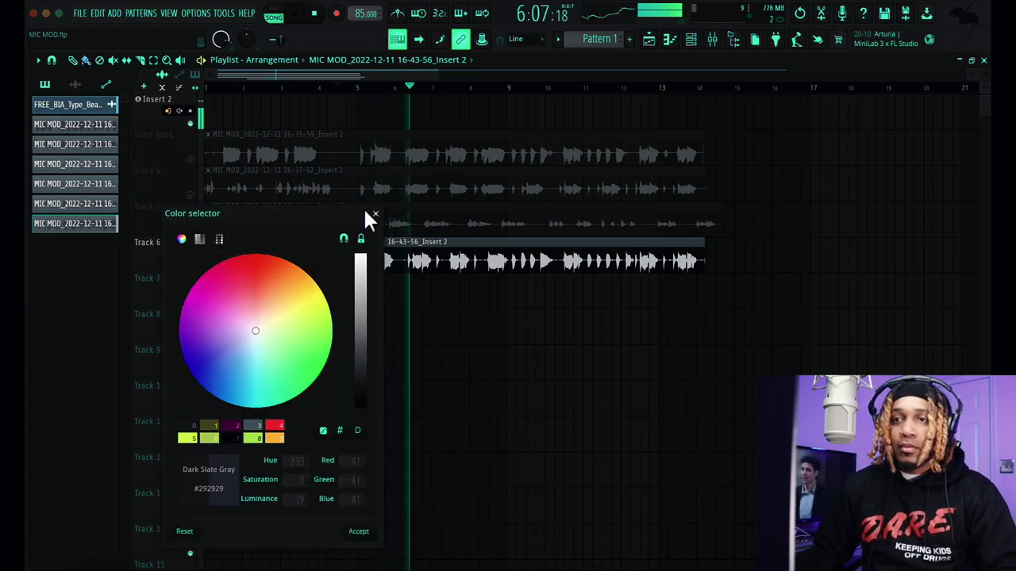
left_click(362, 211)
Rename Track 6 as TELE 47
right_click(150, 239)
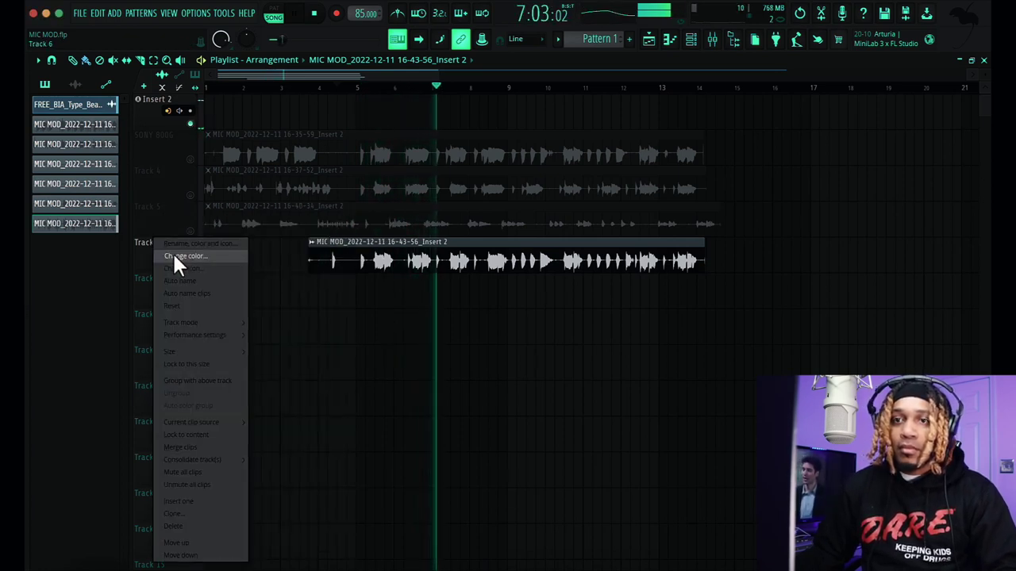
left_click(173, 250)
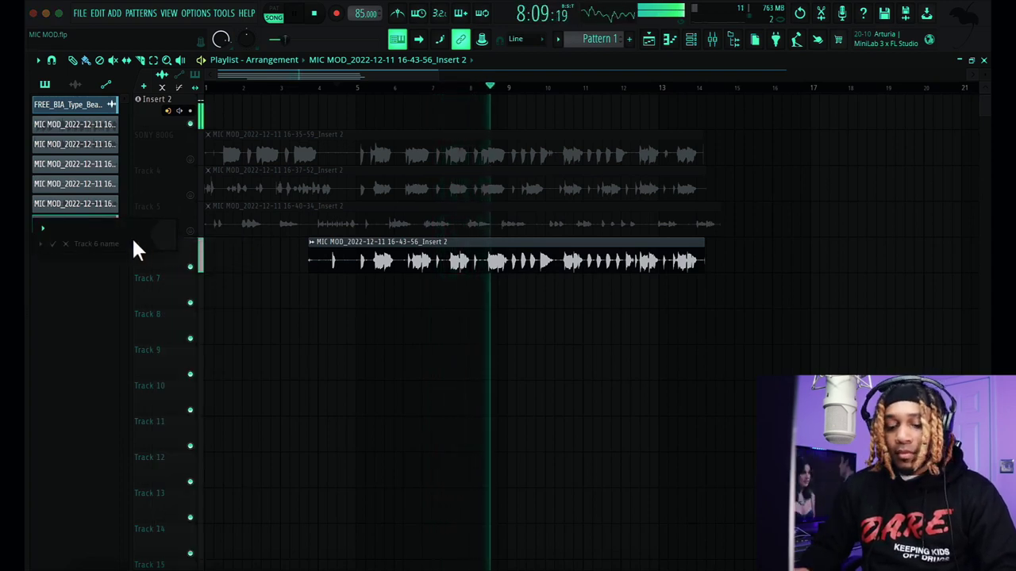
type("TELE")
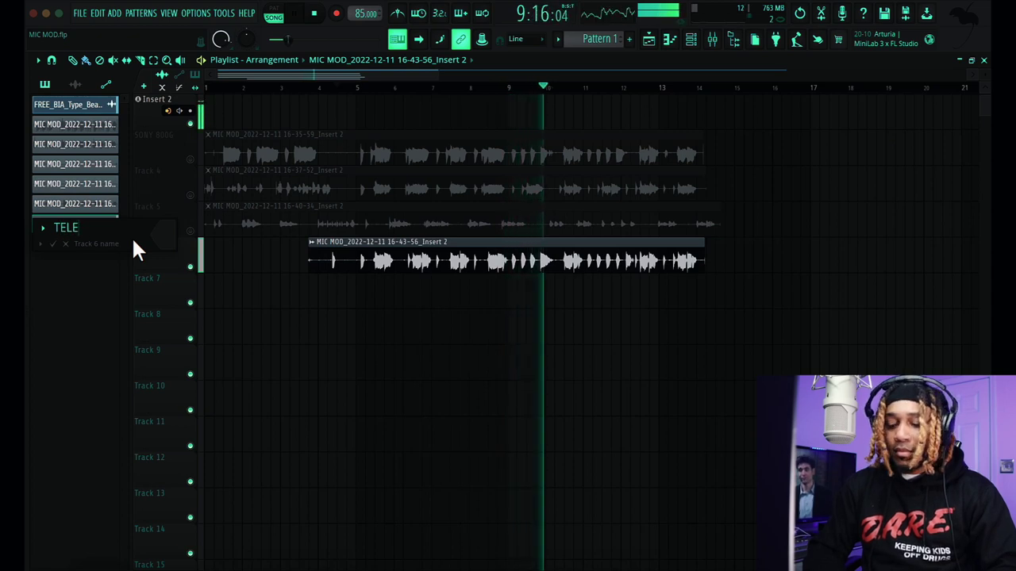
type(" 47")
key("Return")
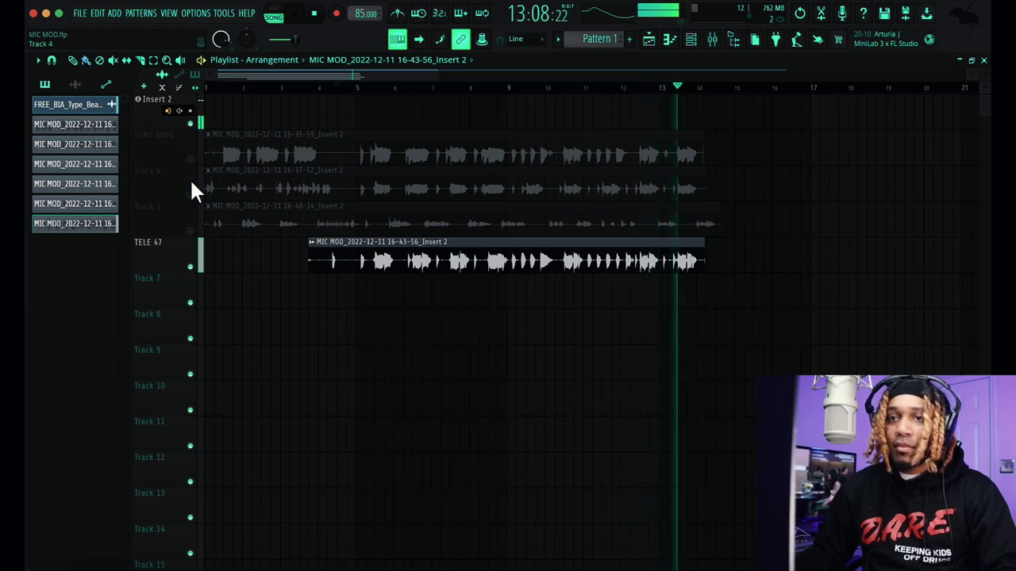
Stop playback, mute TELE 47 and unmute Track 4, and play that take from just after bar 5
key("space")
left_click(189, 267)
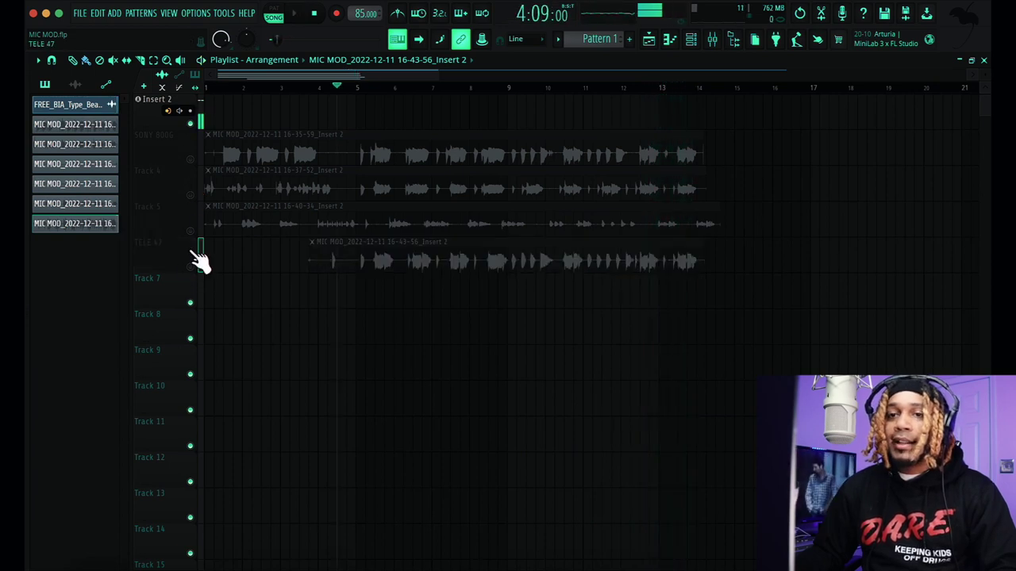
left_click(189, 196)
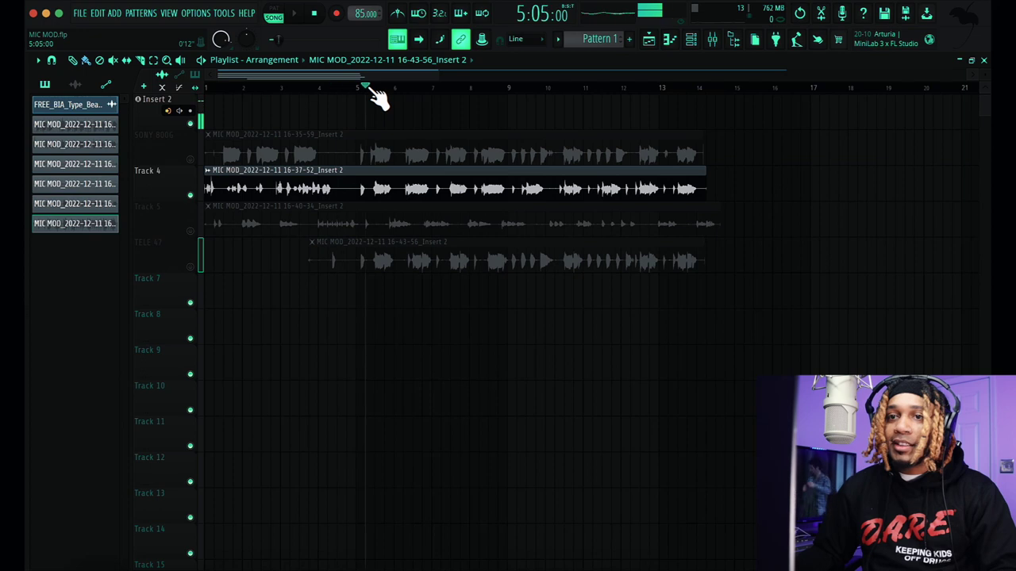
key("space")
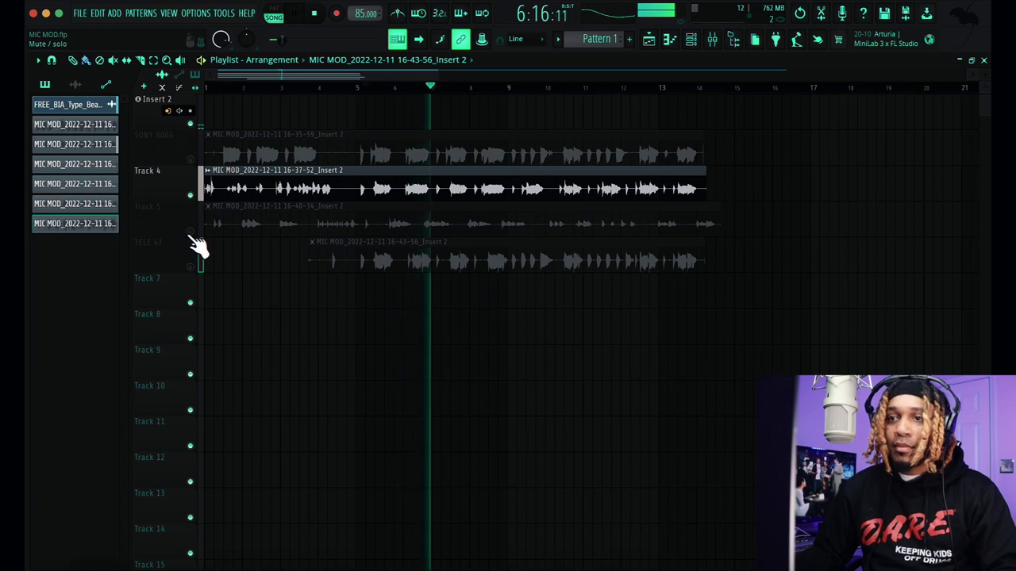
Layer TELE 47 over Track 4 during playback, mute Track 4 to hear TELE 47 alone, and stop
left_click(189, 267)
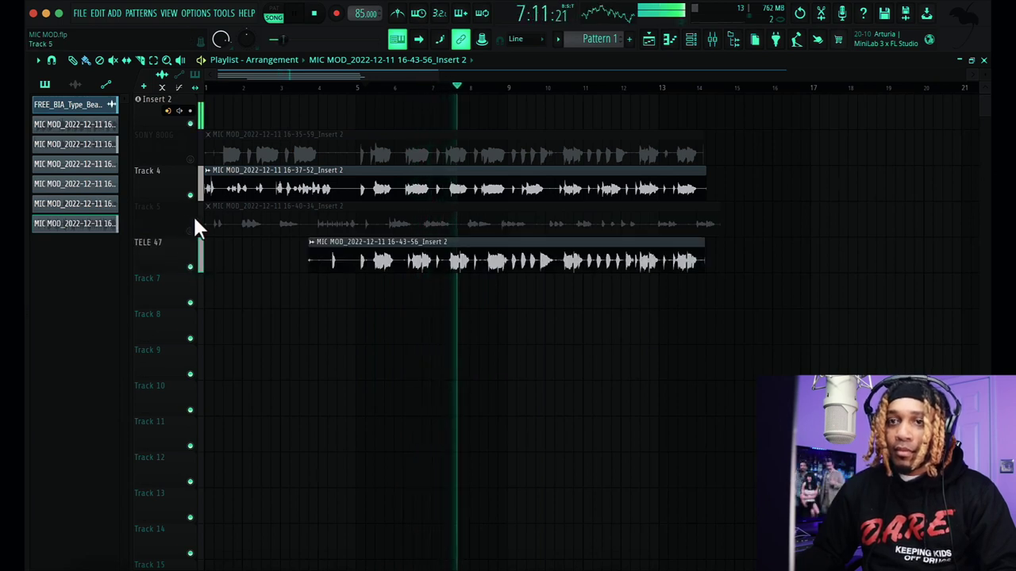
left_click(190, 195)
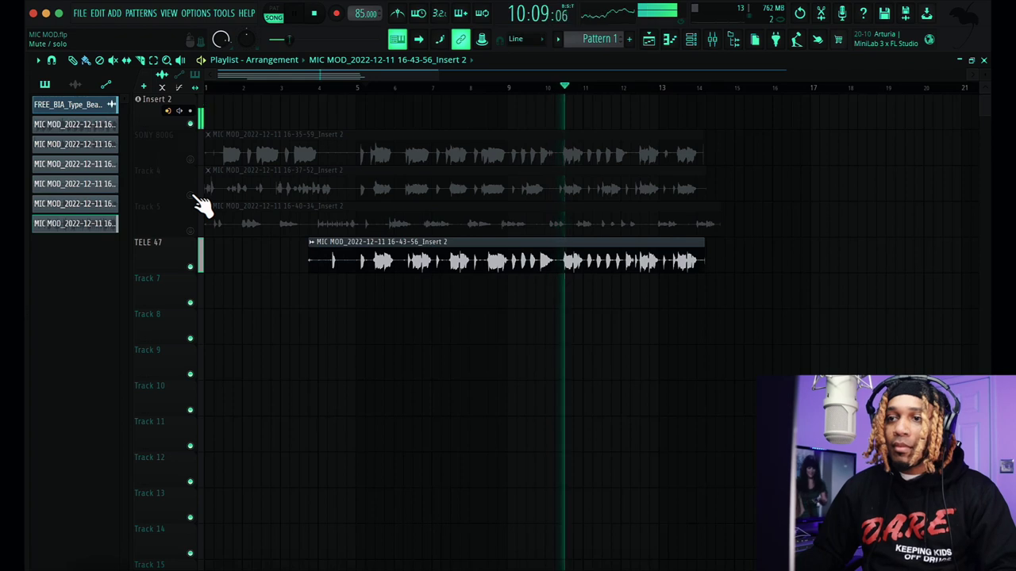
key("space")
Unmute the SONY 800G track, leave Track 4 and TELE 47 muted, and play the SONY 800G take over the beat
left_click(189, 194)
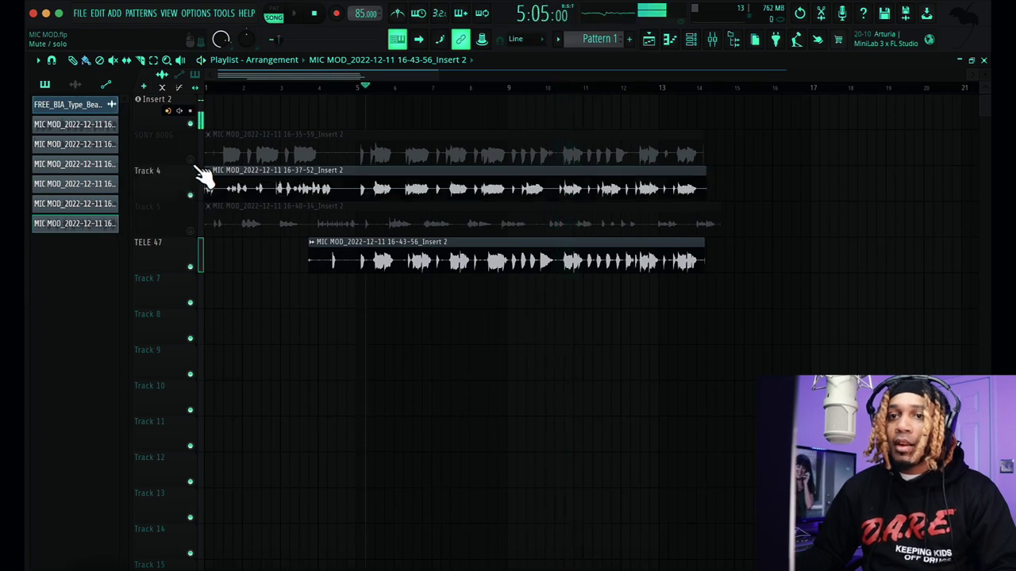
left_click(190, 159)
left_click(190, 266)
left_click(190, 195)
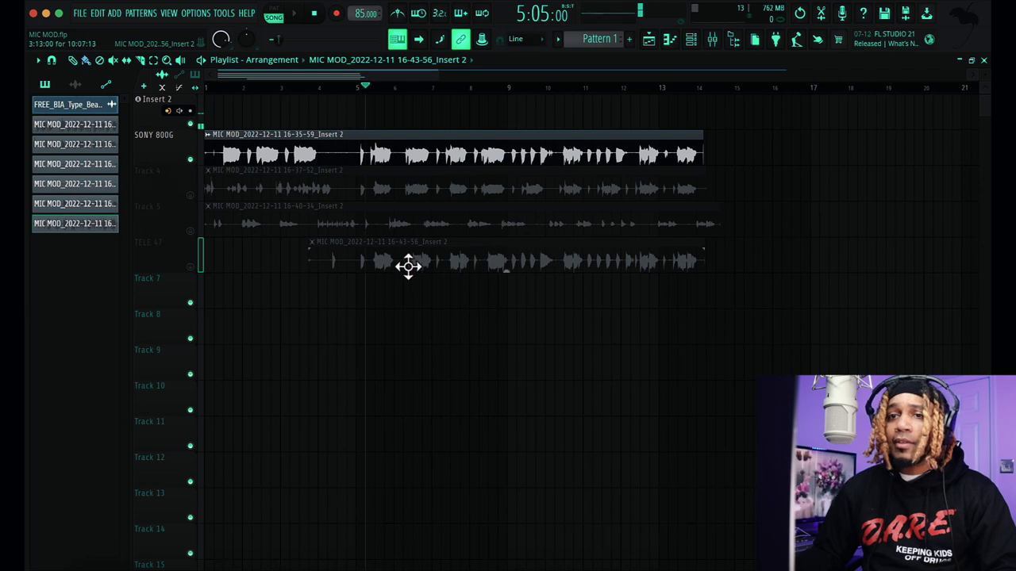
key("space")
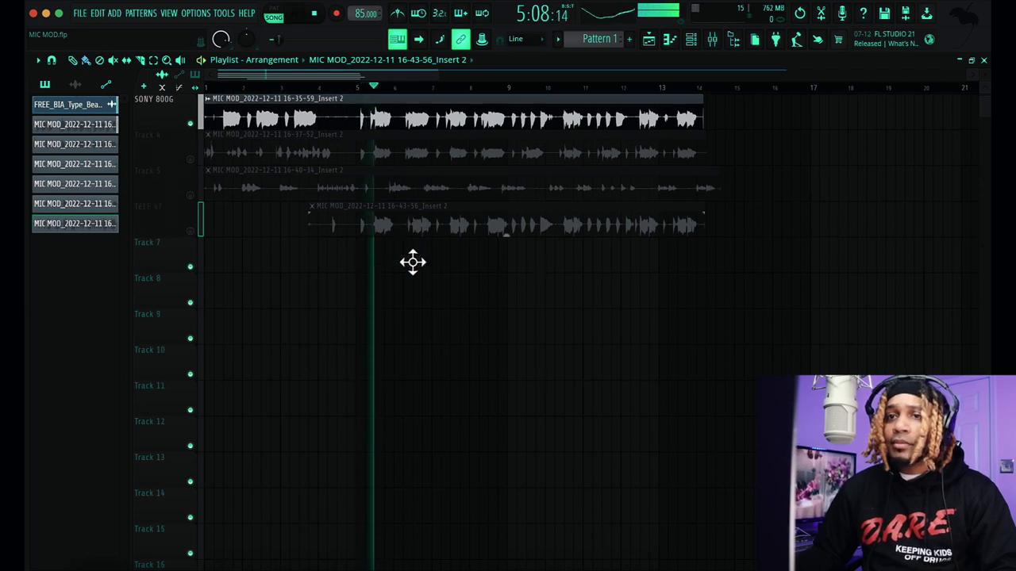
scroll(411, 258, "up", 1)
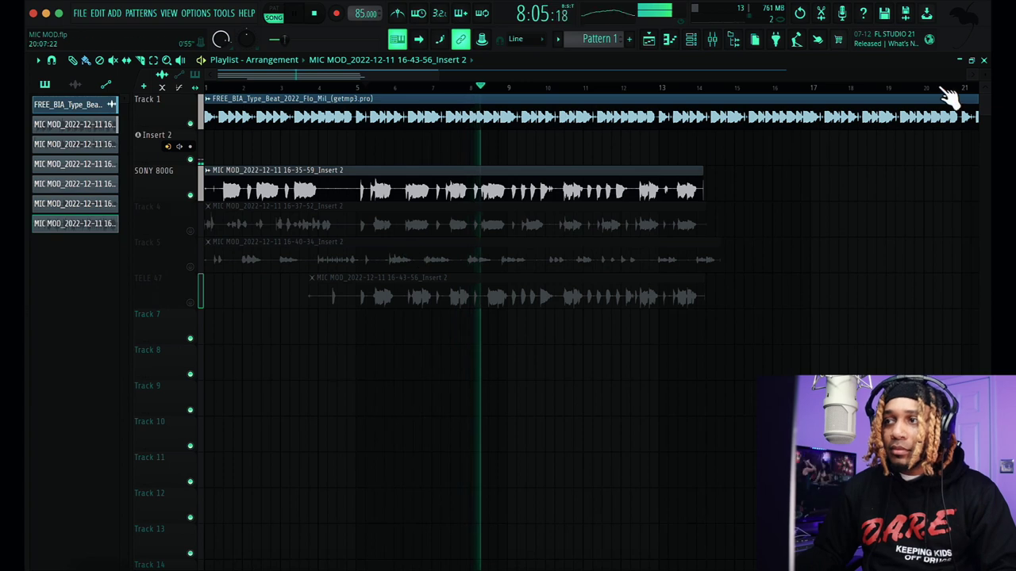
scroll(949, 98, "up", 3)
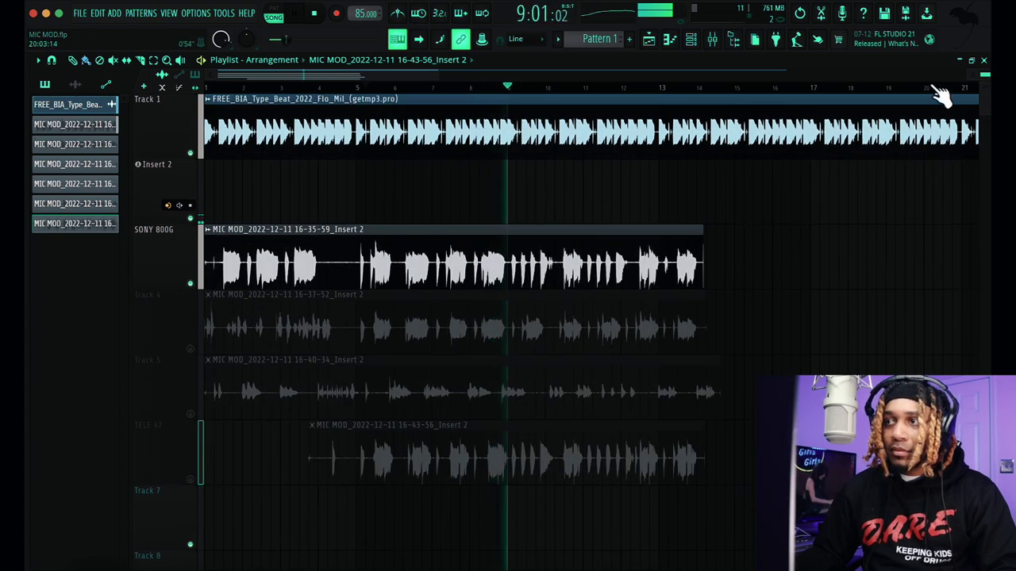
Stop the SONY 800G playback, then mute that track and unmute it again
scroll(393, 75, "up", 2)
left_click_drag(393, 76, 317, 79)
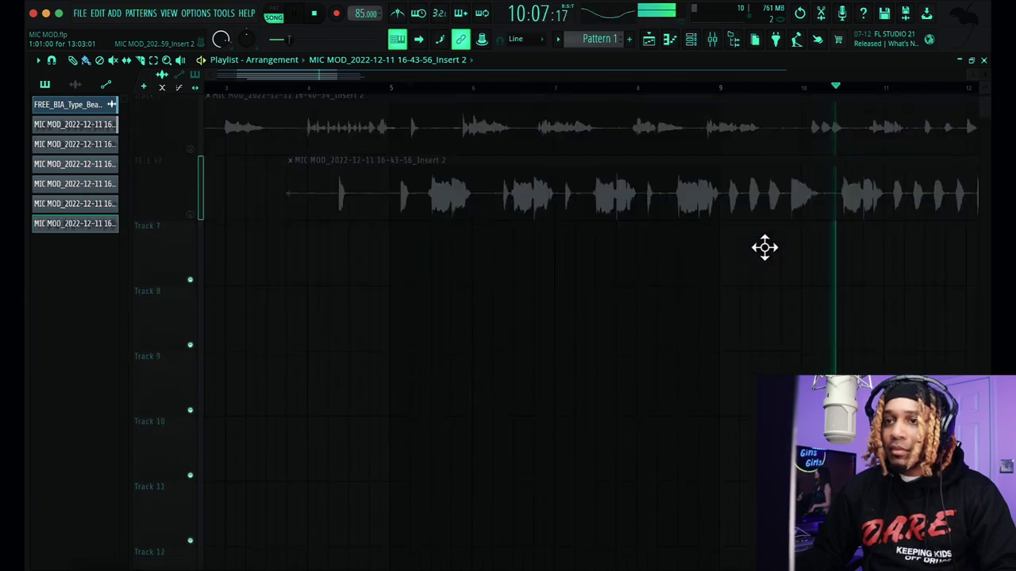
key("space")
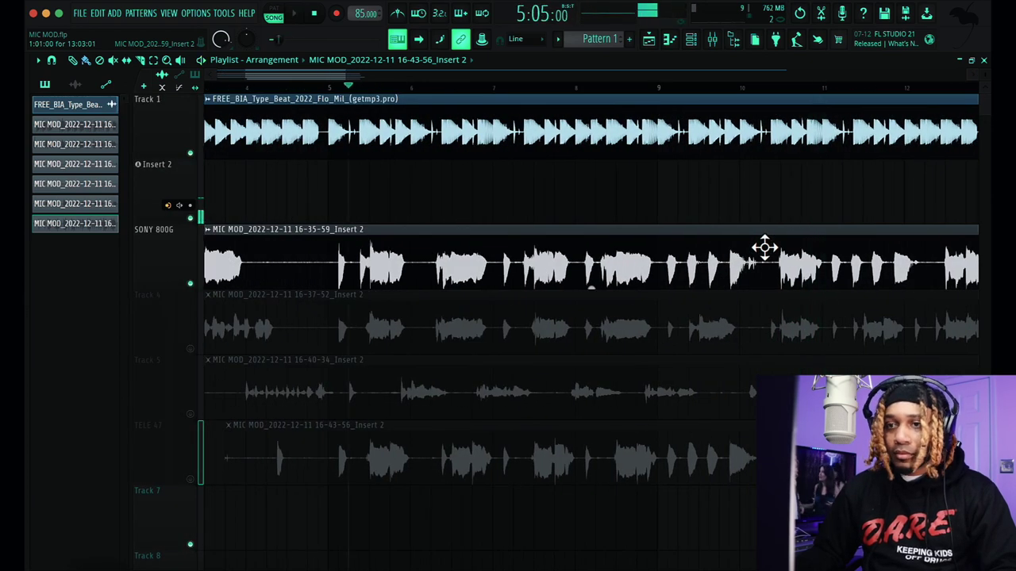
left_click(191, 284)
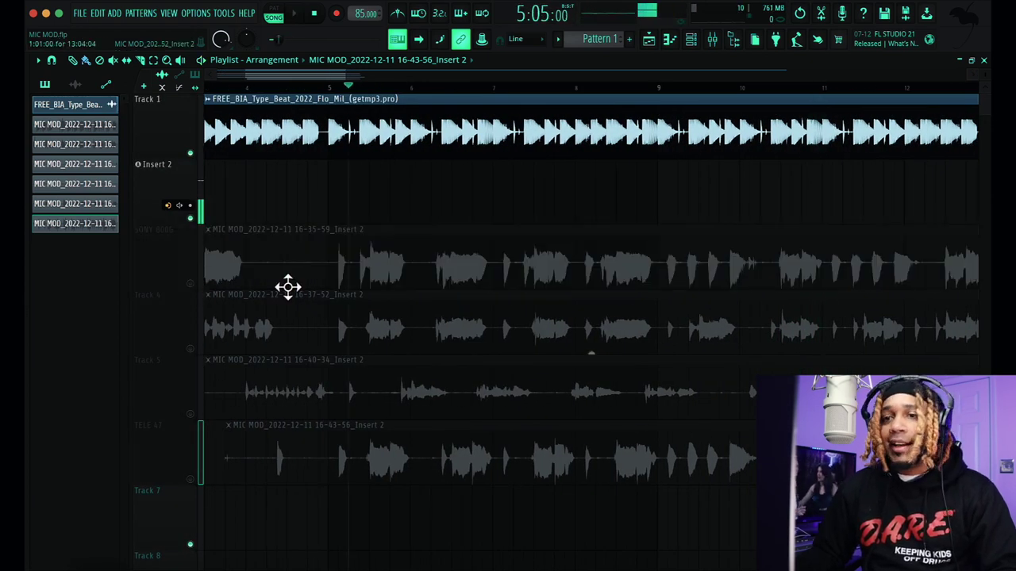
left_click(191, 284)
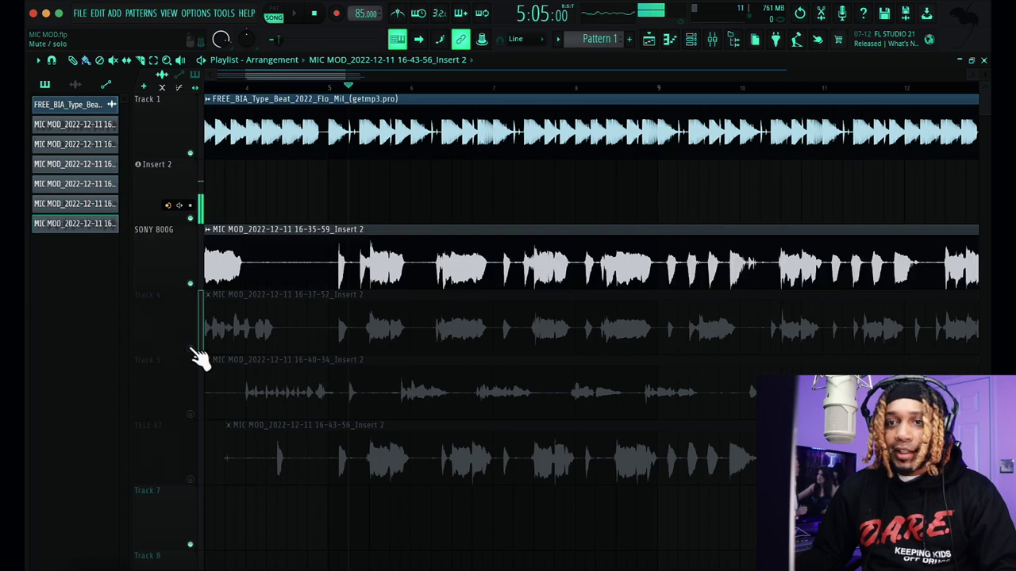
Unmute Track 4, Track 5 and TELE 47 alongside the SONY 800G track
left_click(190, 349)
left_click(190, 415)
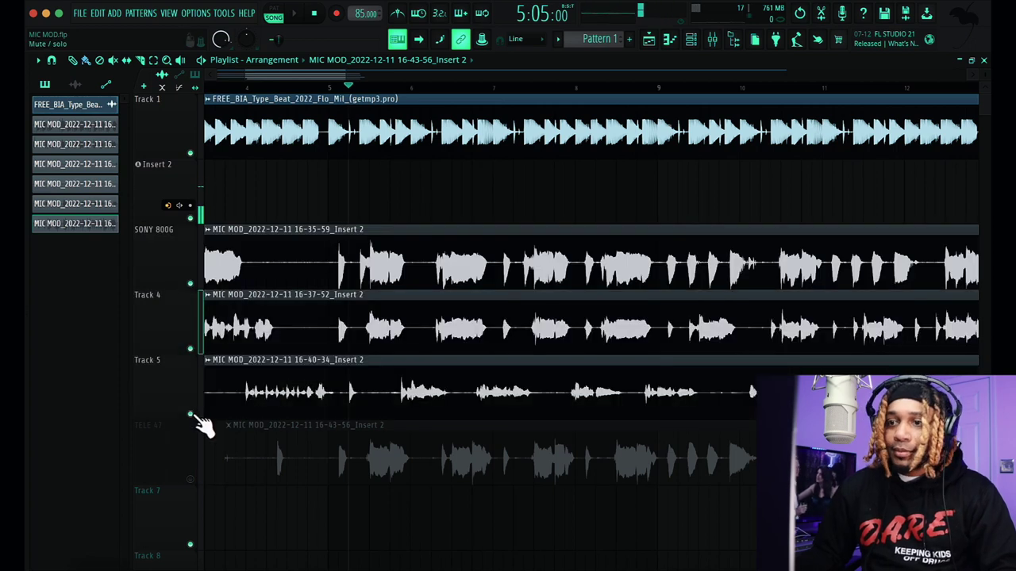
left_click(190, 480)
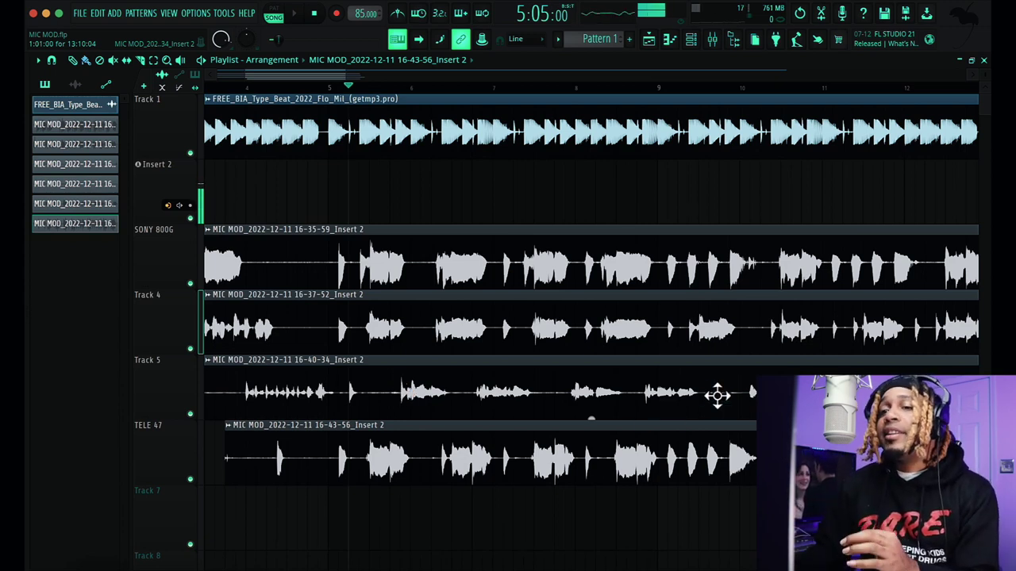
Mute SONY 800G and Track 4, play Track 5 together with TELE 47 over the beat, and stop
left_click(191, 284)
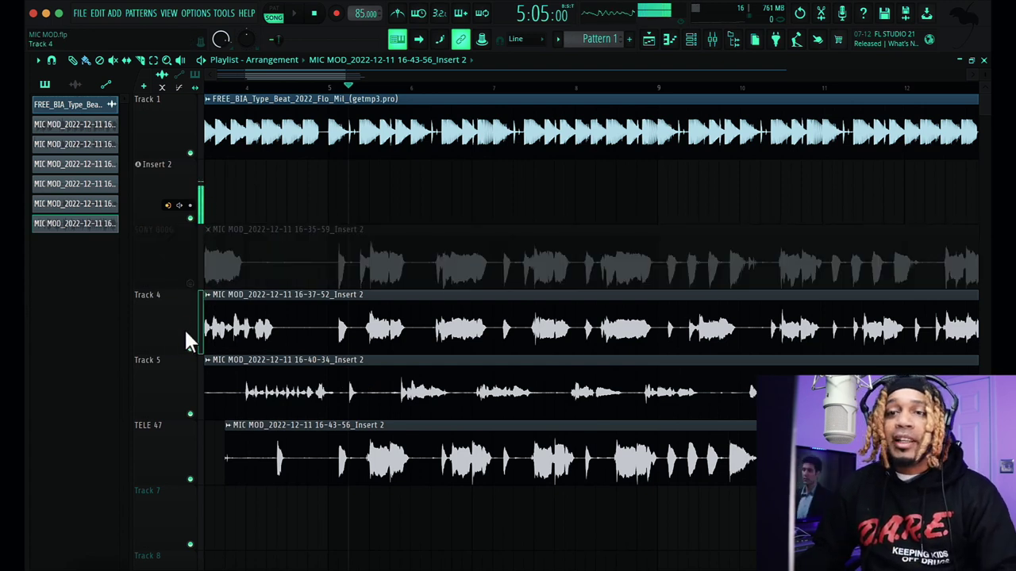
left_click(190, 349)
key("space")
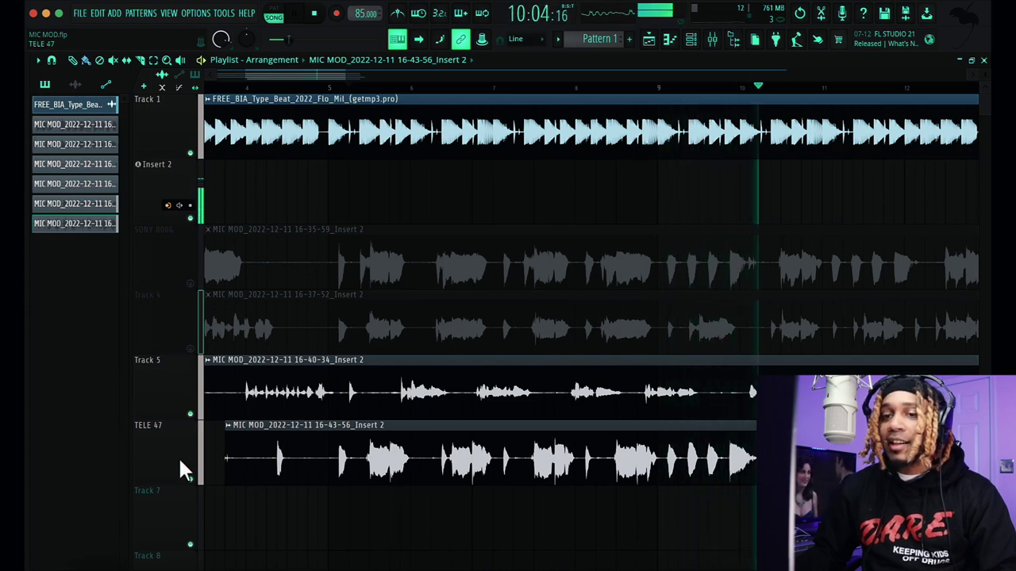
key("space")
Mute TELE 47, unmute SONY 800G, play it together with Track 5 over the beat, and stop
left_click(191, 479)
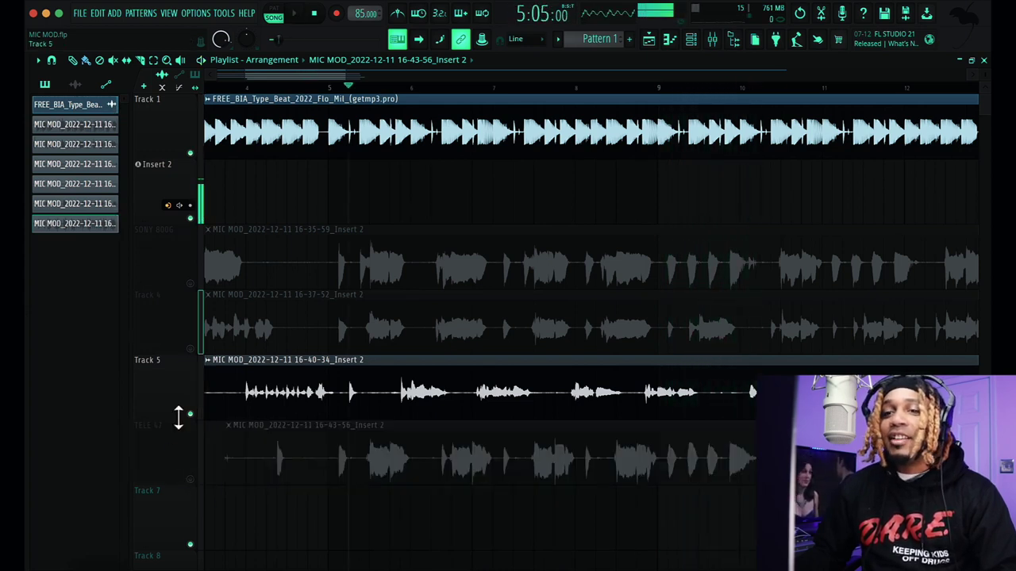
left_click(191, 415)
left_click(191, 414)
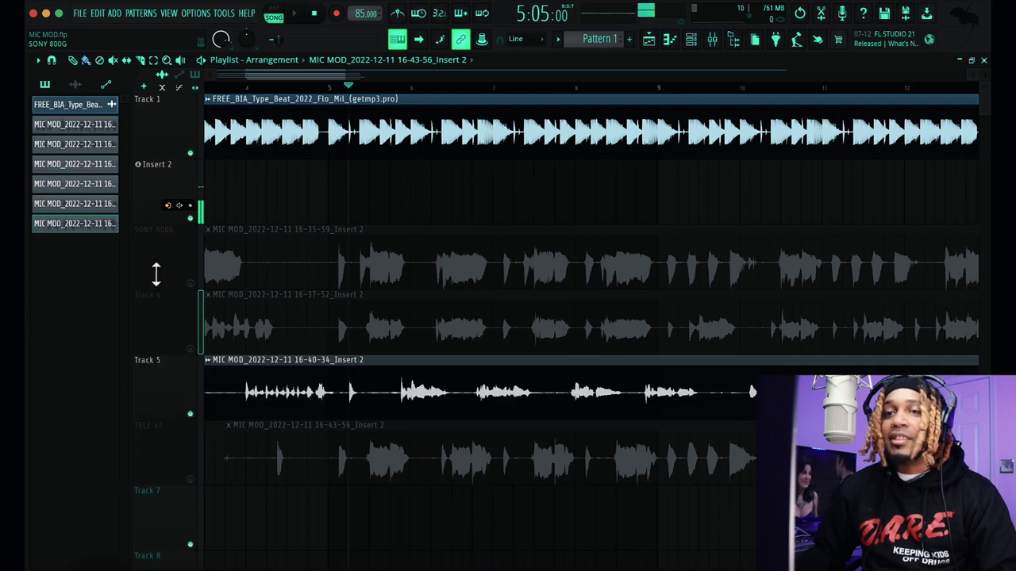
left_click(190, 283)
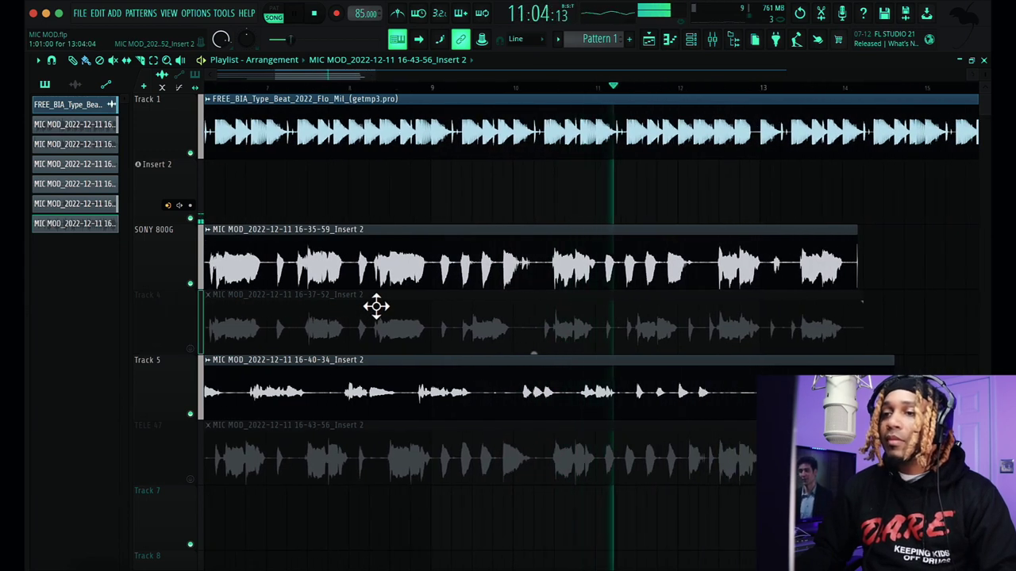
key("space")
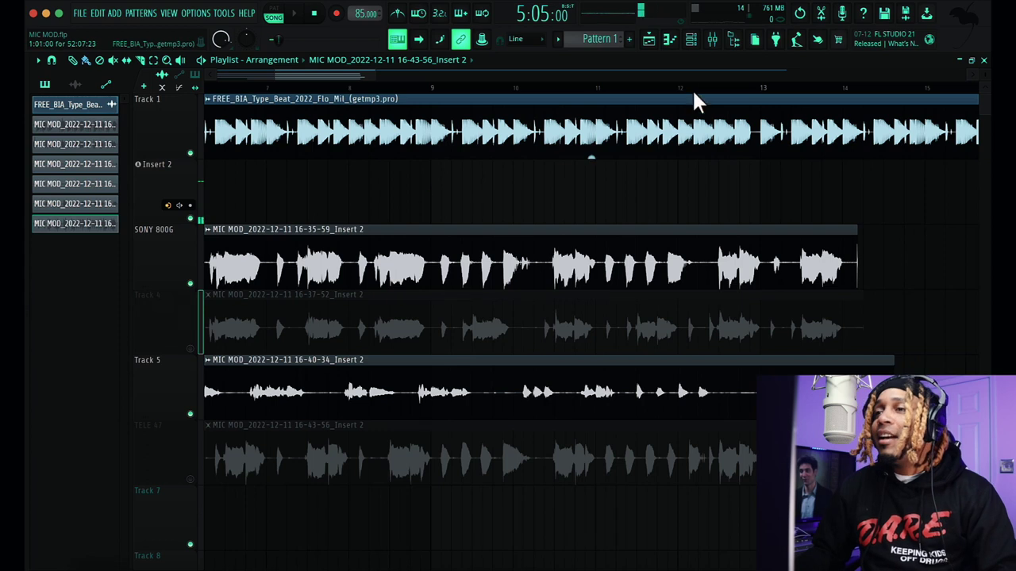
Open the Mic Mod plugin on mixer Insert 2 and turn its effect slot on
left_click(727, 46)
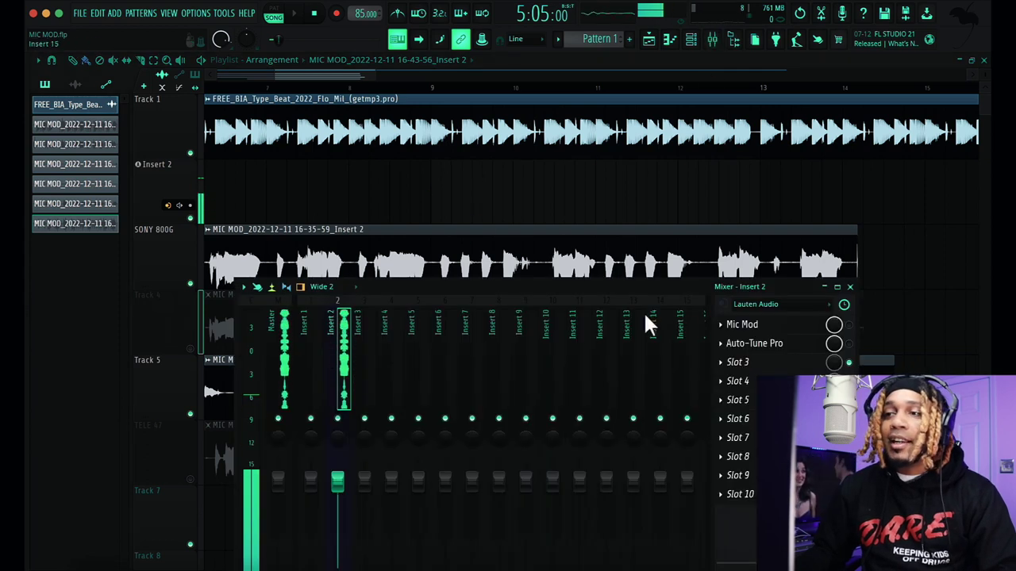
left_click(760, 329)
left_click_drag(504, 294, 487, 172)
left_click(848, 324)
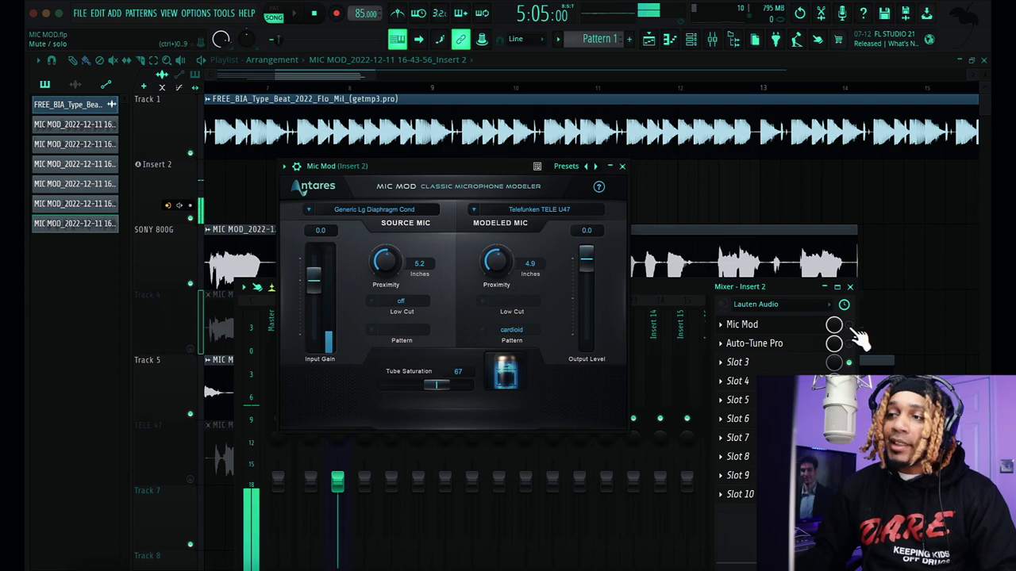
Set the modeled mic's proximity to 8.2 inches and switch the modeled mic to Audio Technica AT2020
left_click(500, 259)
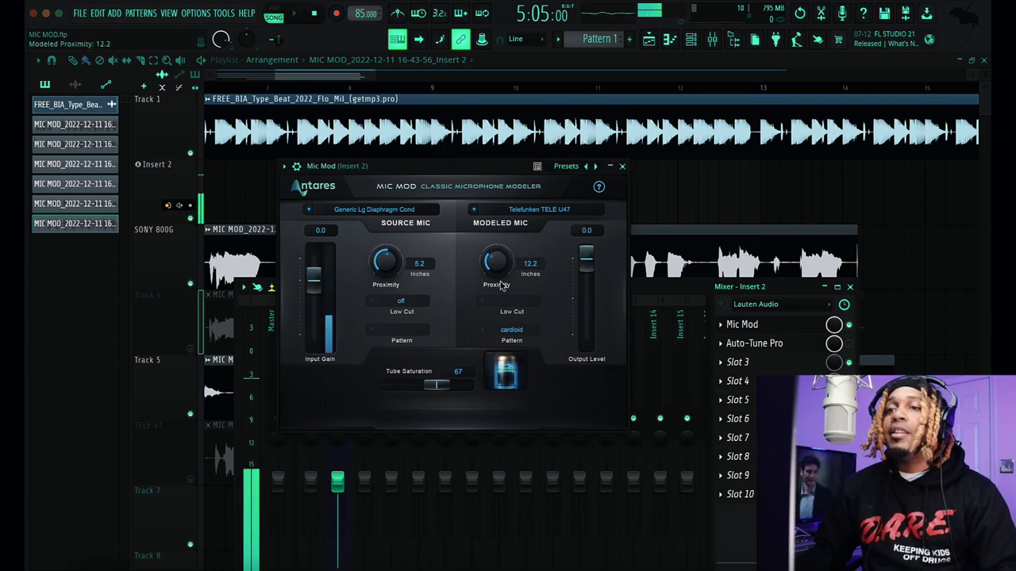
left_click(531, 209)
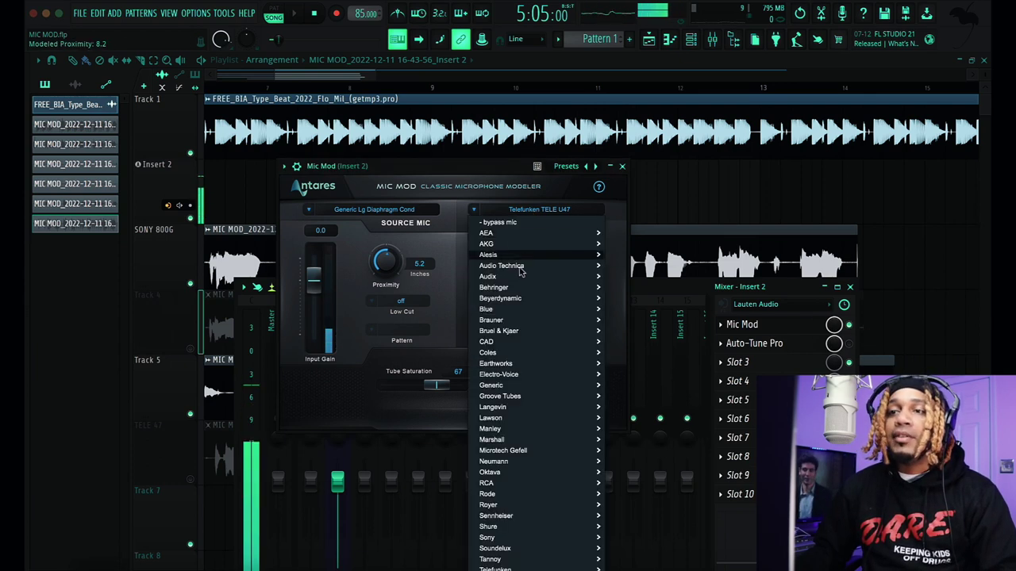
mouse_move(548, 266)
left_click(646, 266)
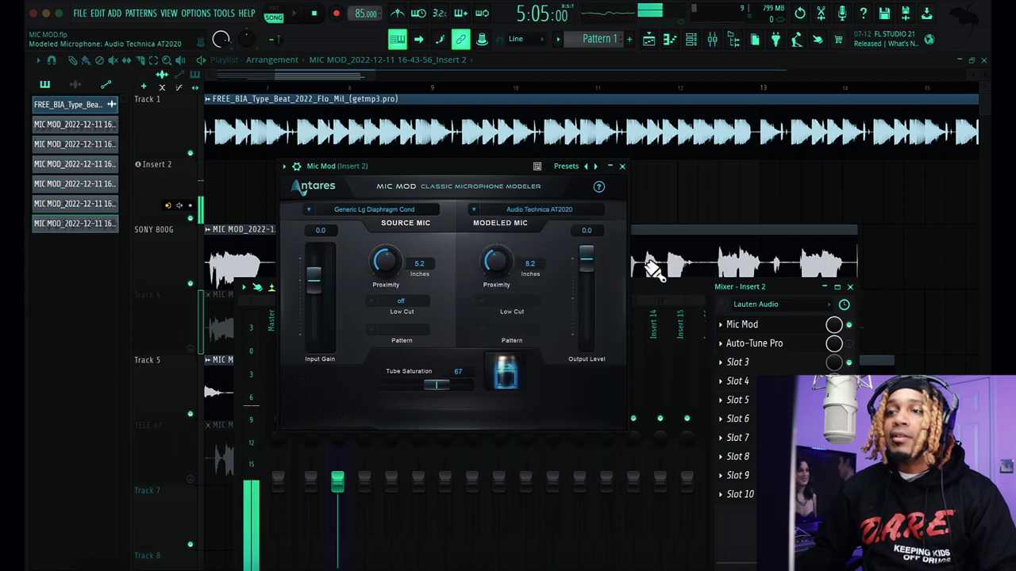
Vary the AT2020's proximity, ending at 7.5 inches, and adjust tube saturation to 0 and back up to 46
left_click_drag(503, 269, 499, 284)
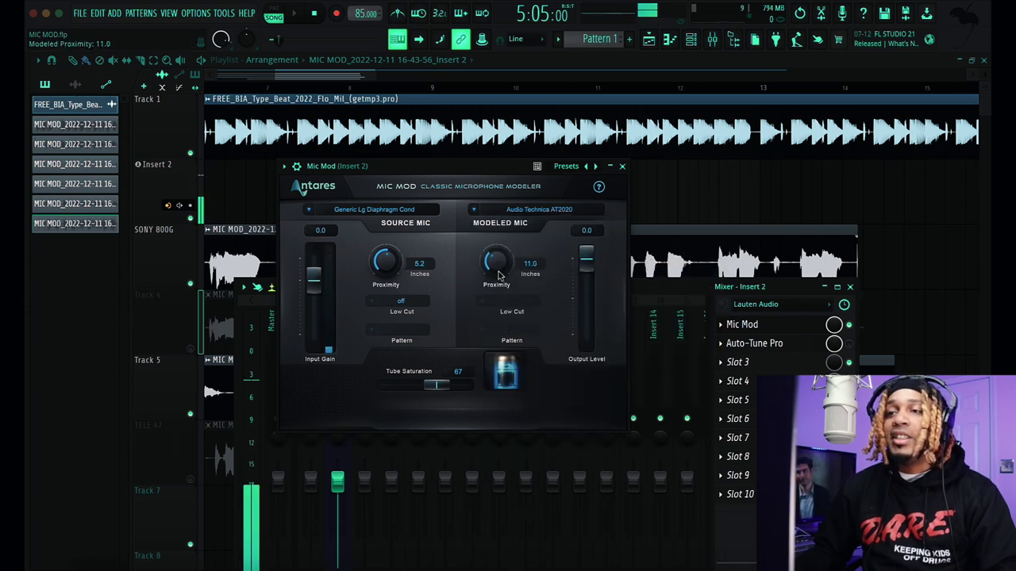
left_click_drag(500, 222, 484, 274)
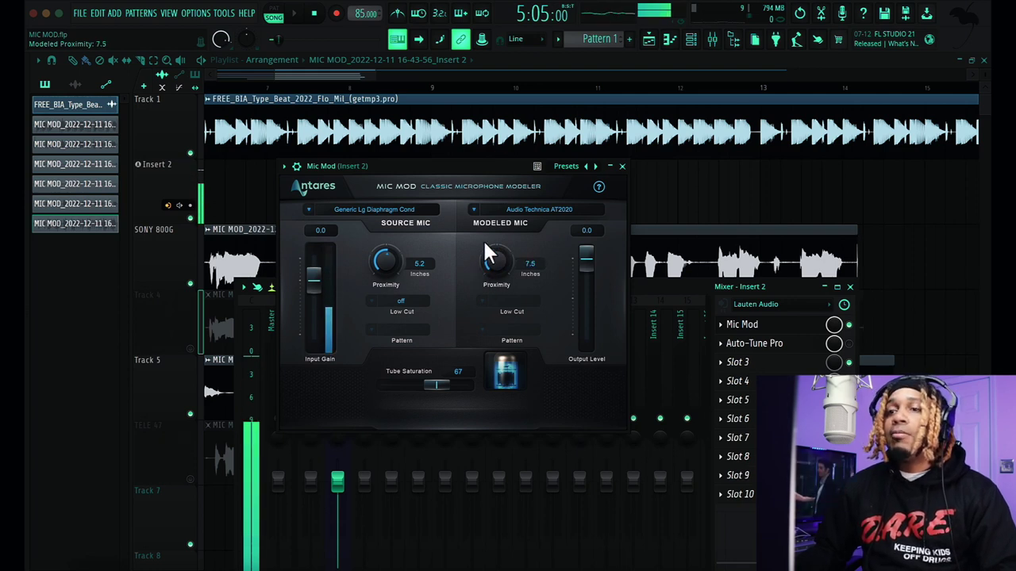
left_click_drag(481, 261, 486, 288)
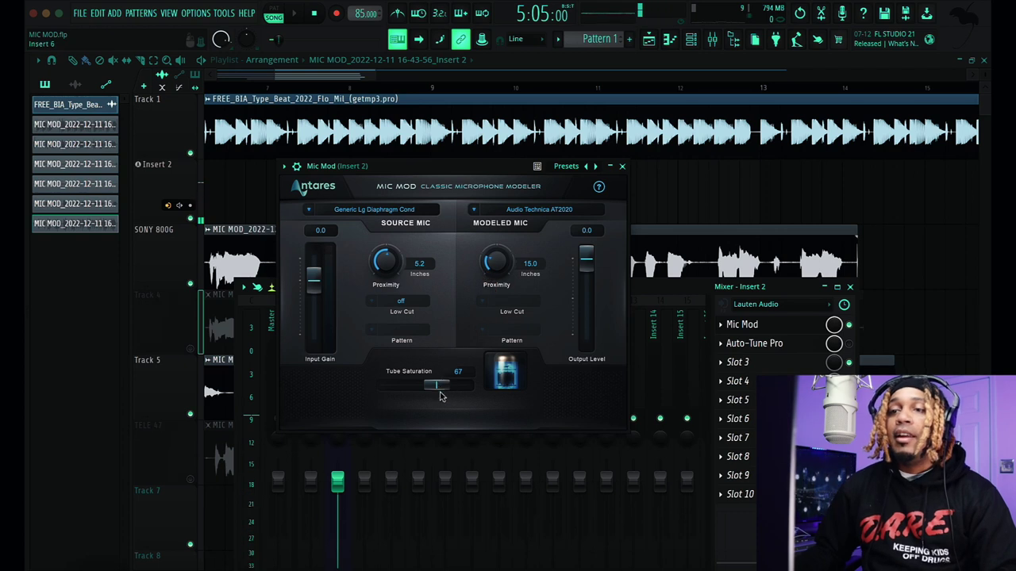
left_click_drag(441, 388, 372, 384)
left_click_drag(494, 254, 509, 215)
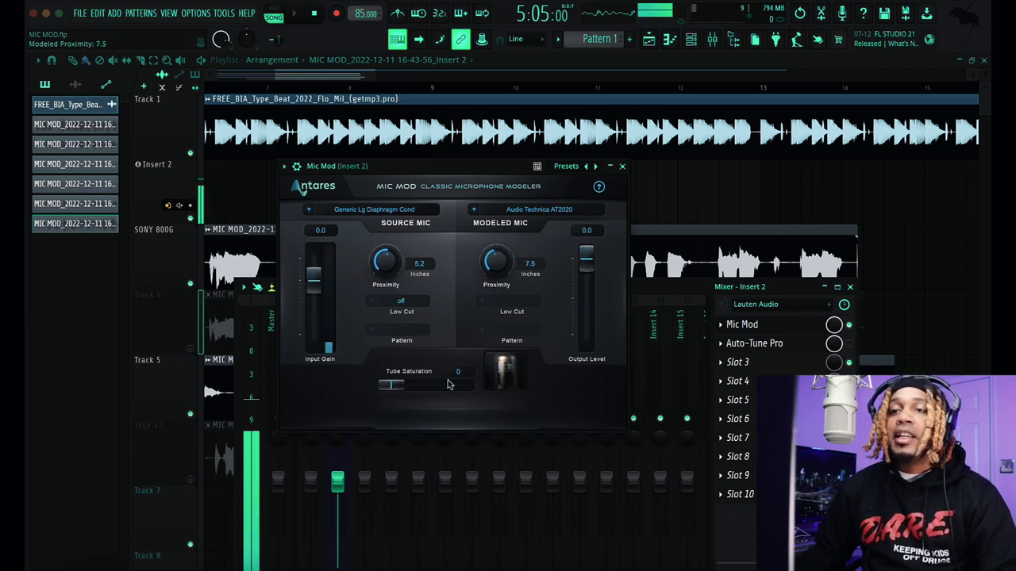
mouse_move(411, 384)
left_mouse_down()
mouse_move(452, 386)
mouse_move(422, 386)
left_mouse_up()
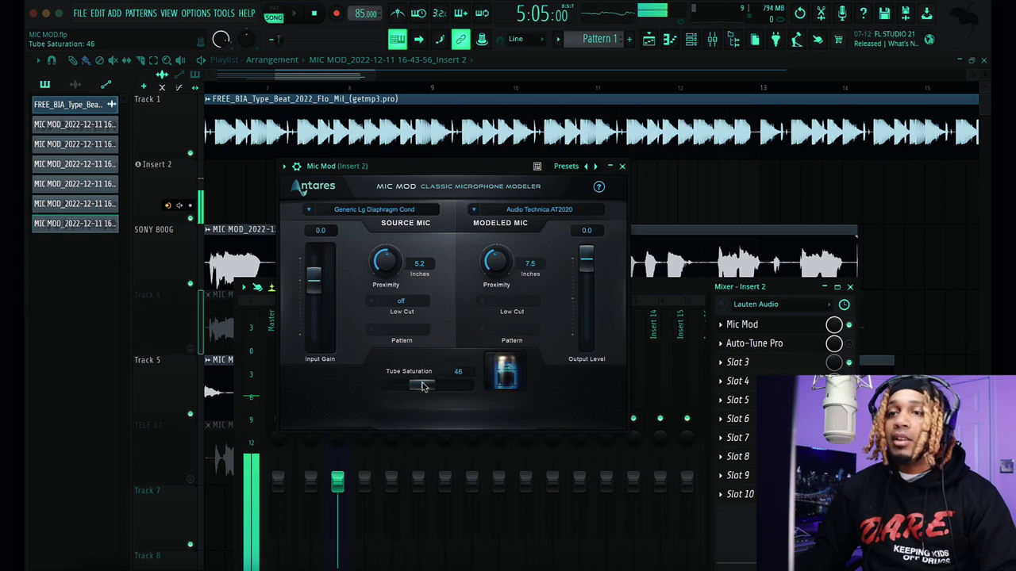
Switch the modeled mic to Behringer XM8500 and set its proximity to 8.4 inches
left_click(551, 210)
mouse_move(513, 290)
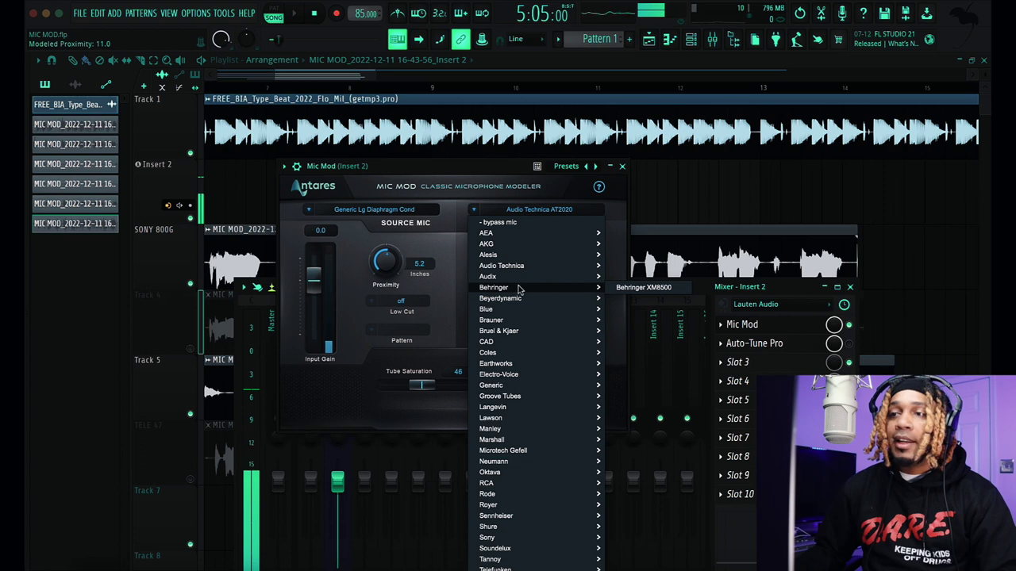
left_click(635, 291)
left_click_drag(496, 262, 492, 252)
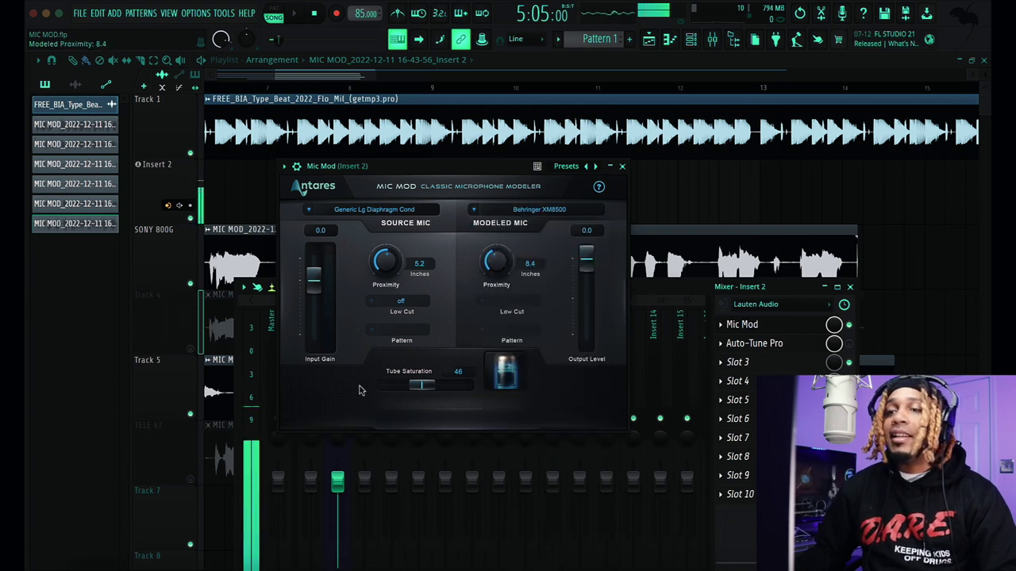
Set tube saturation to 0 and source proximity to off, and sweep the modeled proximity from 0.0 to 19.0 inches
left_click_drag(389, 386, 372, 389)
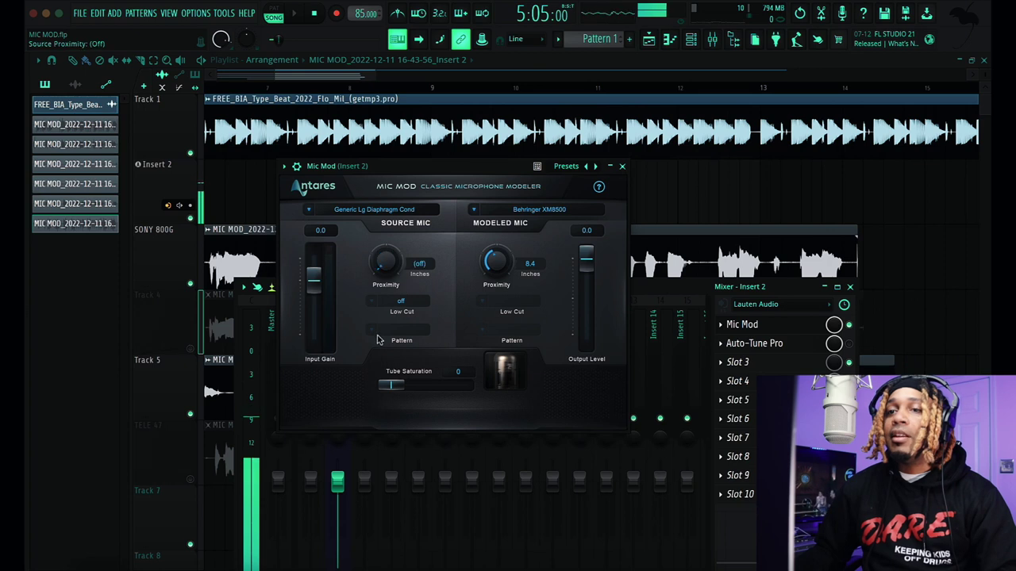
left_click_drag(495, 262, 496, 302)
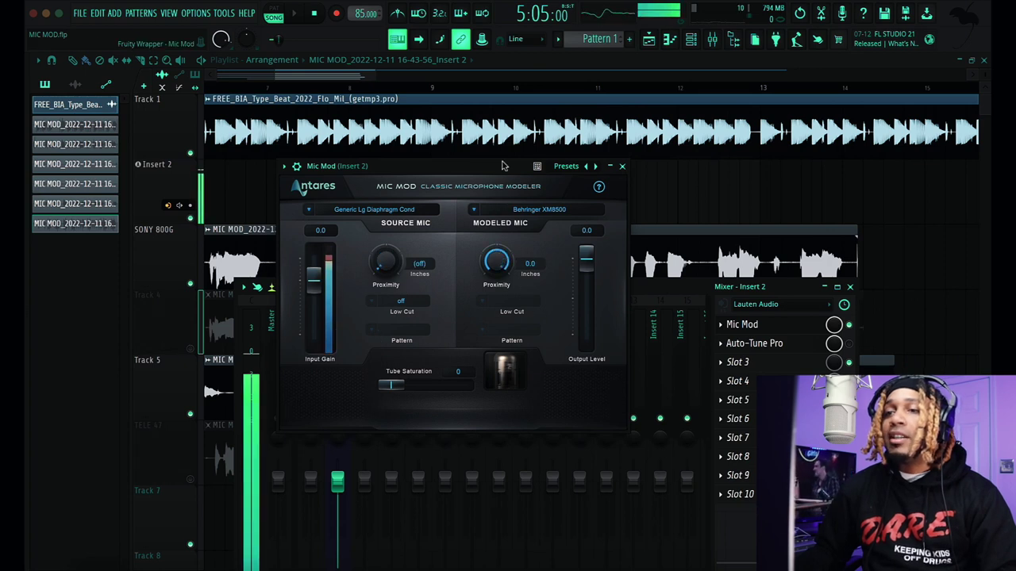
left_click_drag(496, 265, 512, 346)
left_click_drag(499, 272, 500, 253)
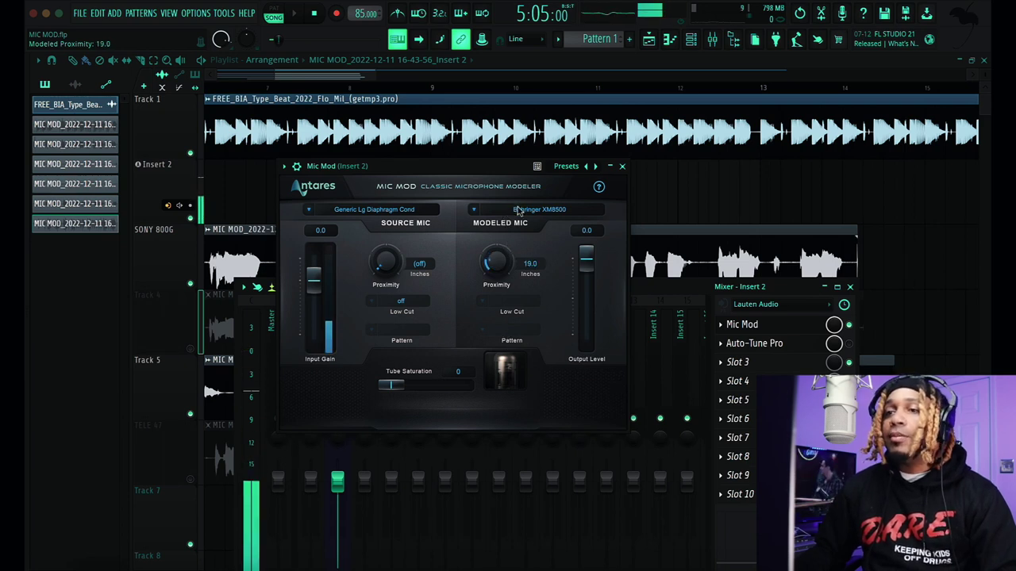
Switch the modeled mic to Blue Mouse and adjust the proximities to 22.6 inches for the source and 11.2 inches for the model
left_click(518, 209)
left_click(621, 304)
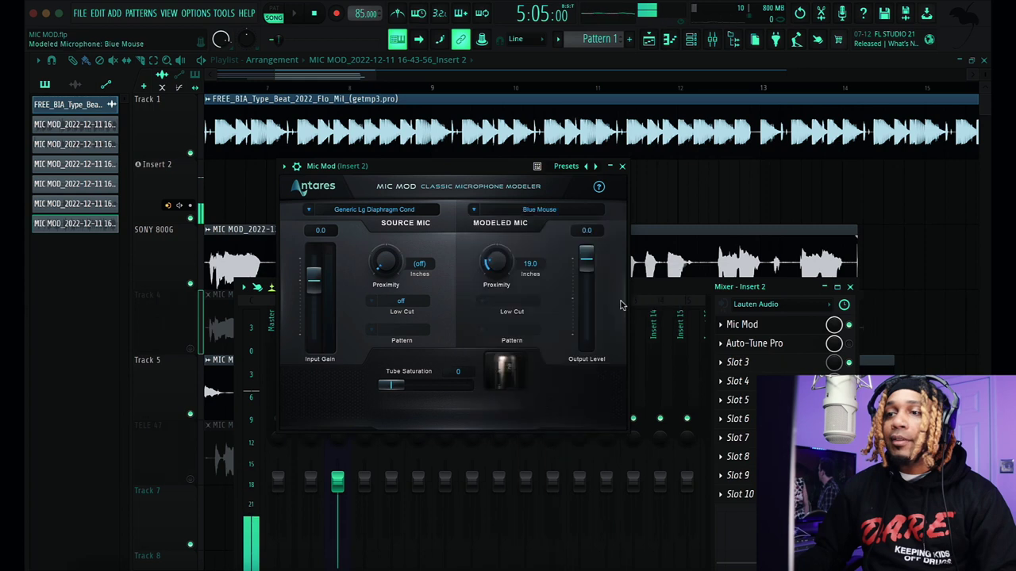
left_click_drag(474, 266, 504, 238)
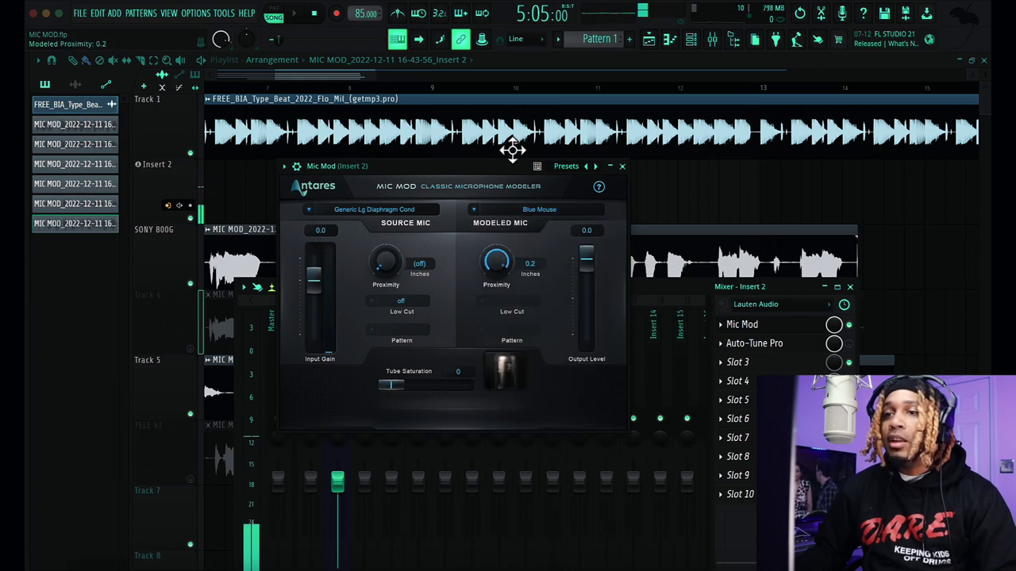
left_click_drag(512, 149, 514, 210)
left_click_drag(385, 258, 391, 251)
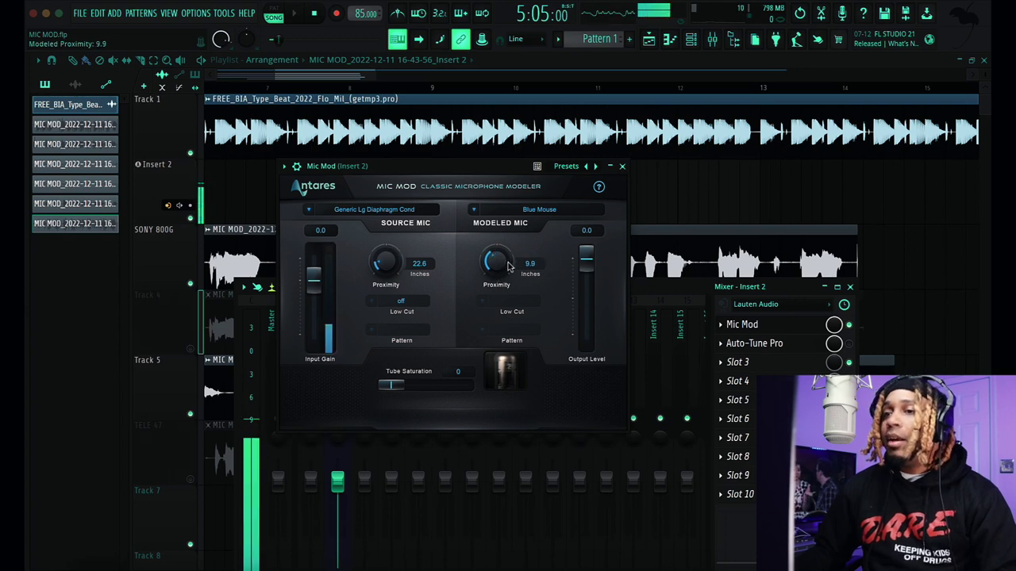
left_click_drag(499, 265, 500, 262)
Set the modeled proximity to 34.6 inches and try source proximities of 18.2, 0.0 and 20.4 inches
left_click_drag(458, 166, 521, 171)
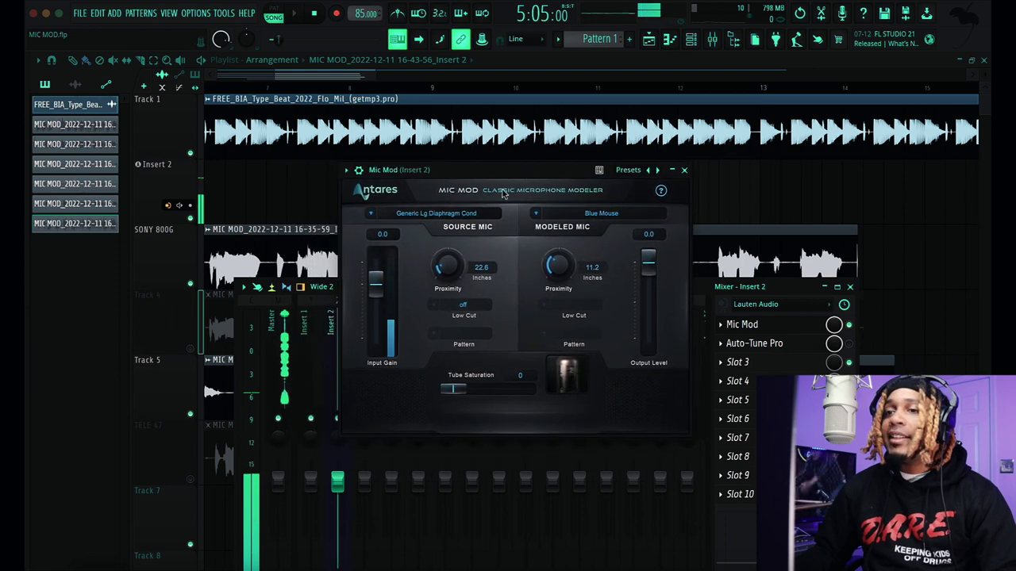
left_click_drag(449, 260, 447, 264)
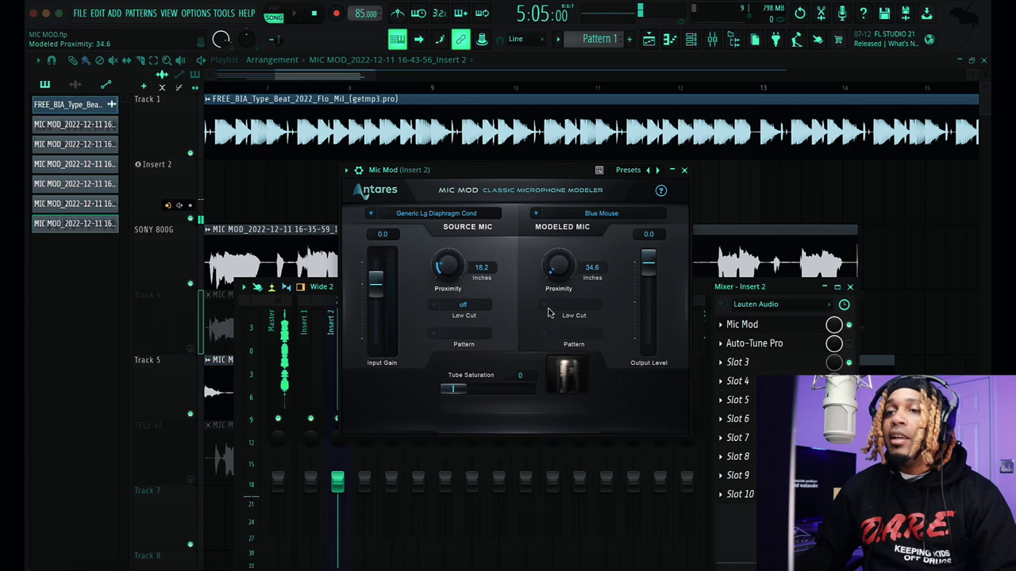
left_click_drag(443, 271, 443, 310)
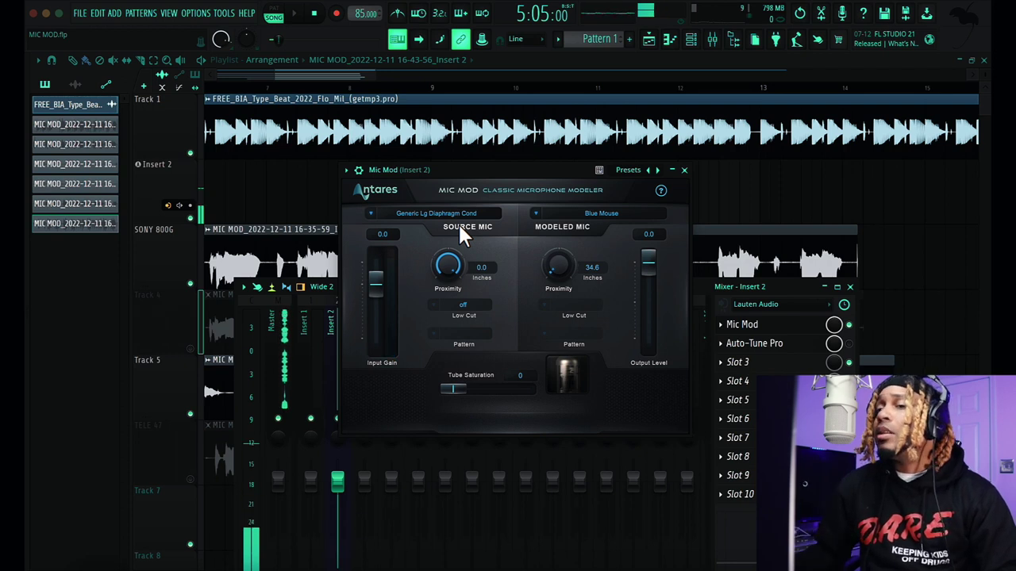
left_click_drag(456, 258, 443, 384)
Browse the modeled mic brands and select the Sony C800G(w)
left_click(601, 212)
mouse_move(611, 379)
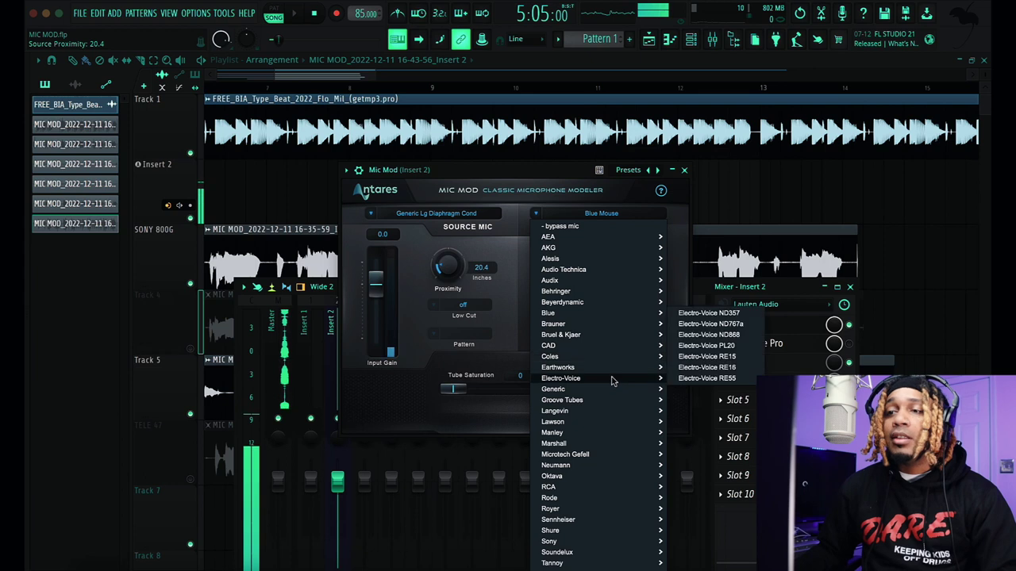
mouse_move(623, 348)
mouse_move(644, 484)
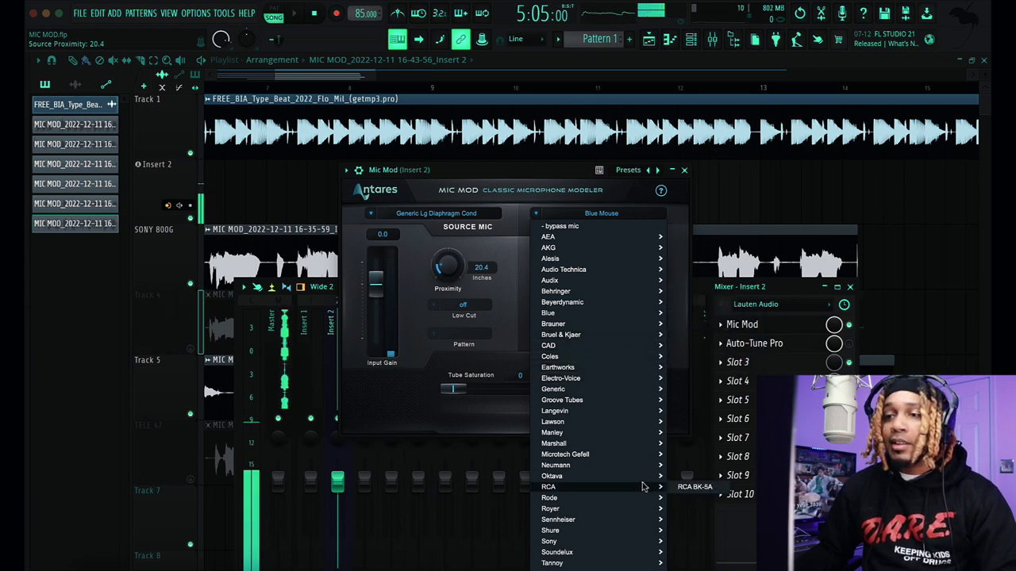
mouse_move(612, 541)
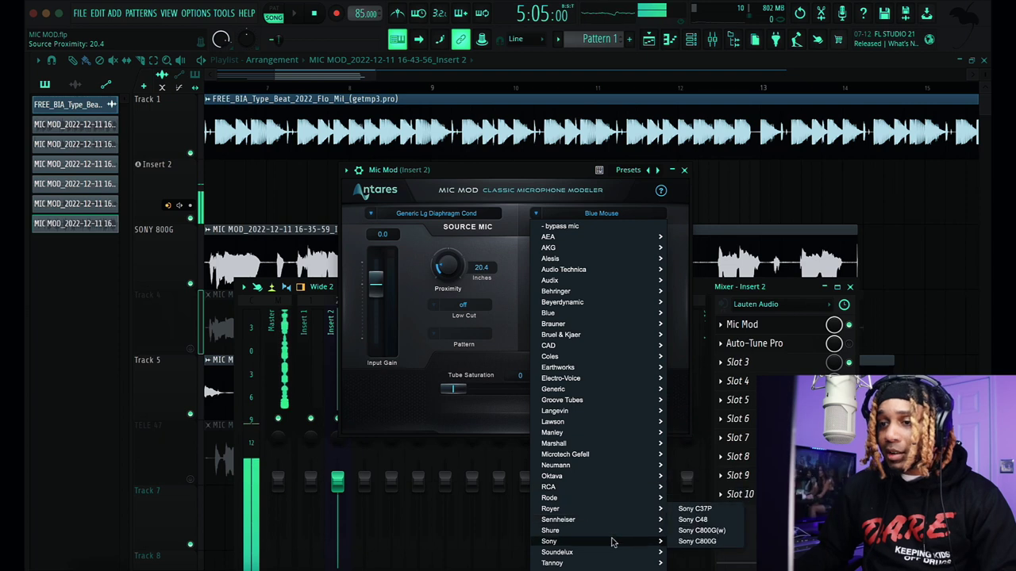
left_click(701, 530)
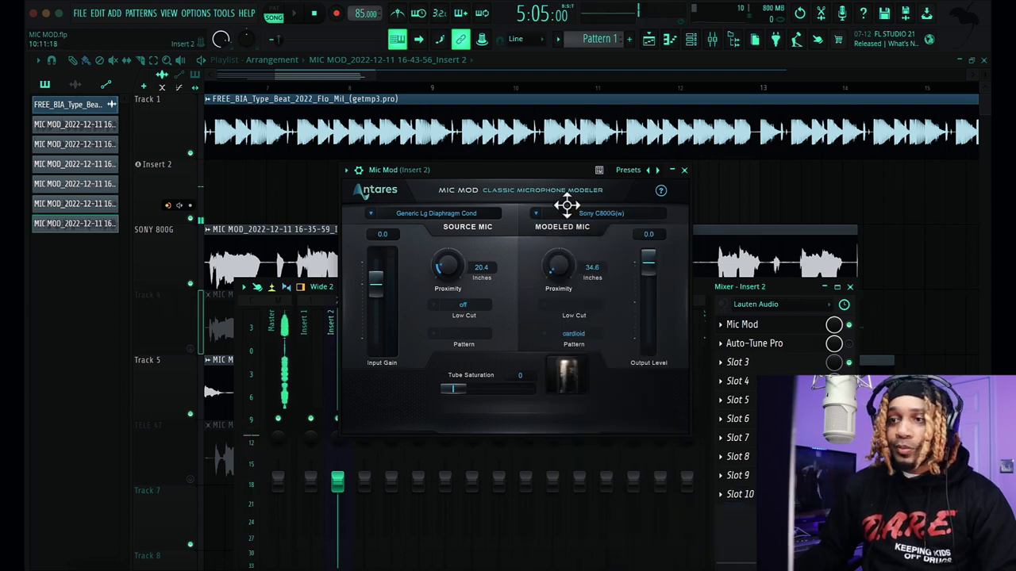
Set the proximity to 6.3 inches for the modeled Sony mic and 13.3 inches for the source mic
left_click_drag(565, 271, 564, 200)
left_click_drag(566, 156, 556, 188)
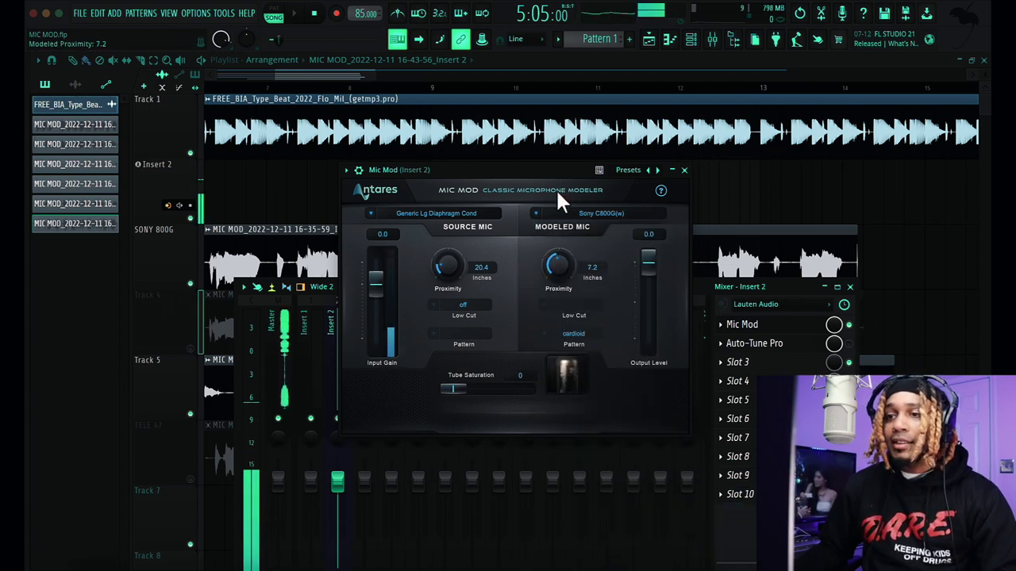
left_click_drag(446, 268, 445, 254)
Raise tube saturation to 70, then reduce it to 42, and reposition the Mic Mod window slightly
left_click_drag(454, 388, 499, 390)
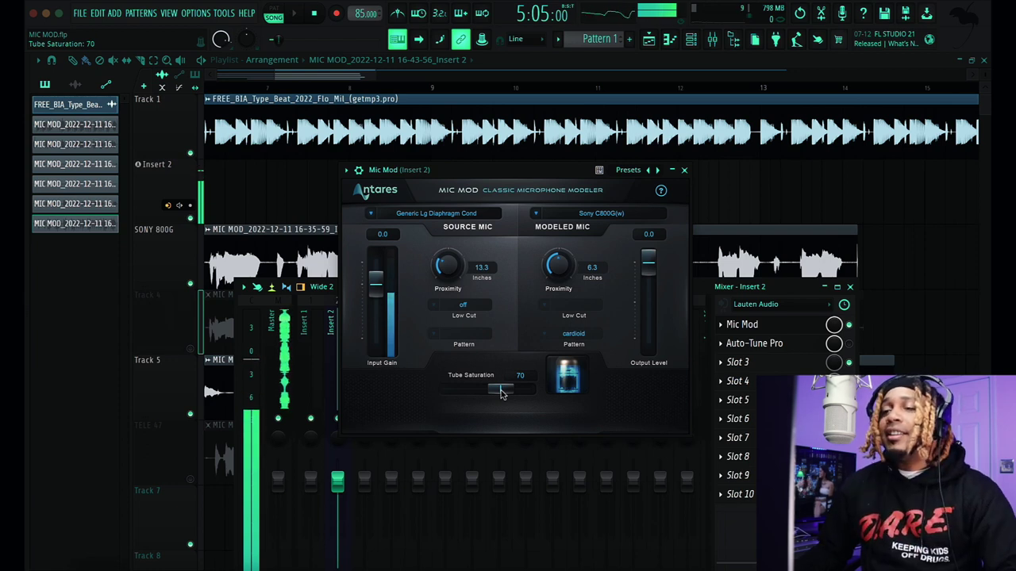
left_click_drag(501, 394, 484, 391)
mouse_move(484, 171)
left_mouse_down()
mouse_move(487, 150)
mouse_move(489, 166)
left_mouse_up()
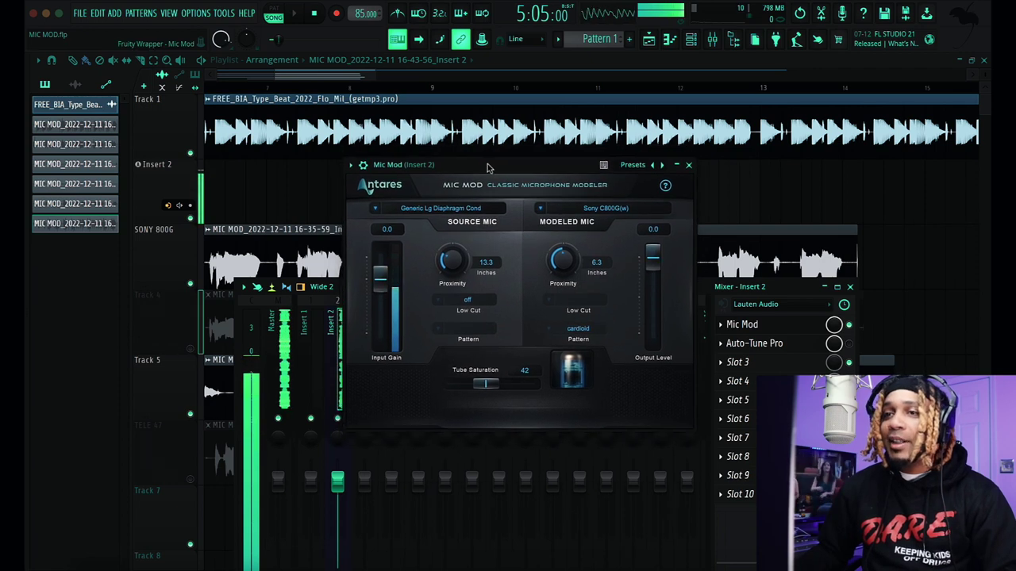